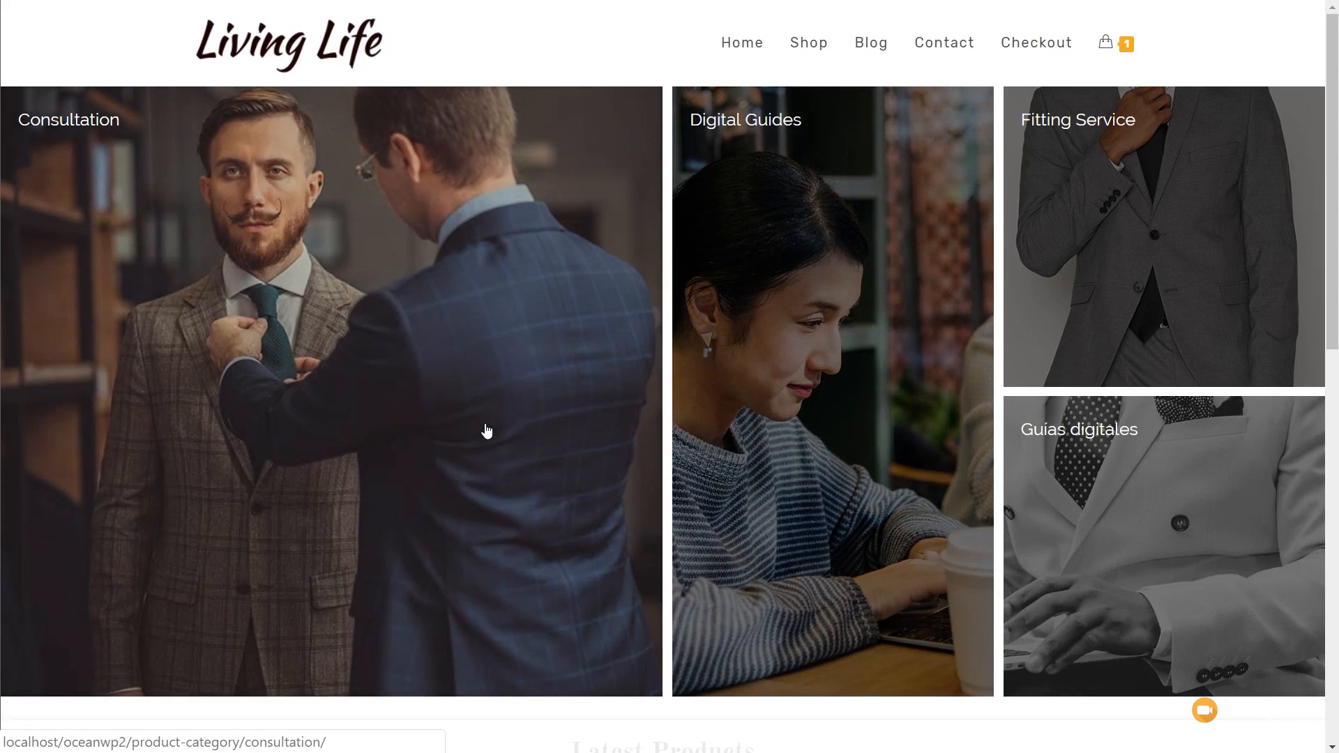
Step: Look over the finished shop page's category tiles and Latest Products grid
{"action": "scroll", "coordinate": [1332, 370], "scroll_direction": "down", "scroll_amount": 3}
{"action": "left_click_drag", "start_coordinate": [1332, 370], "coordinate": [1332, 576]}
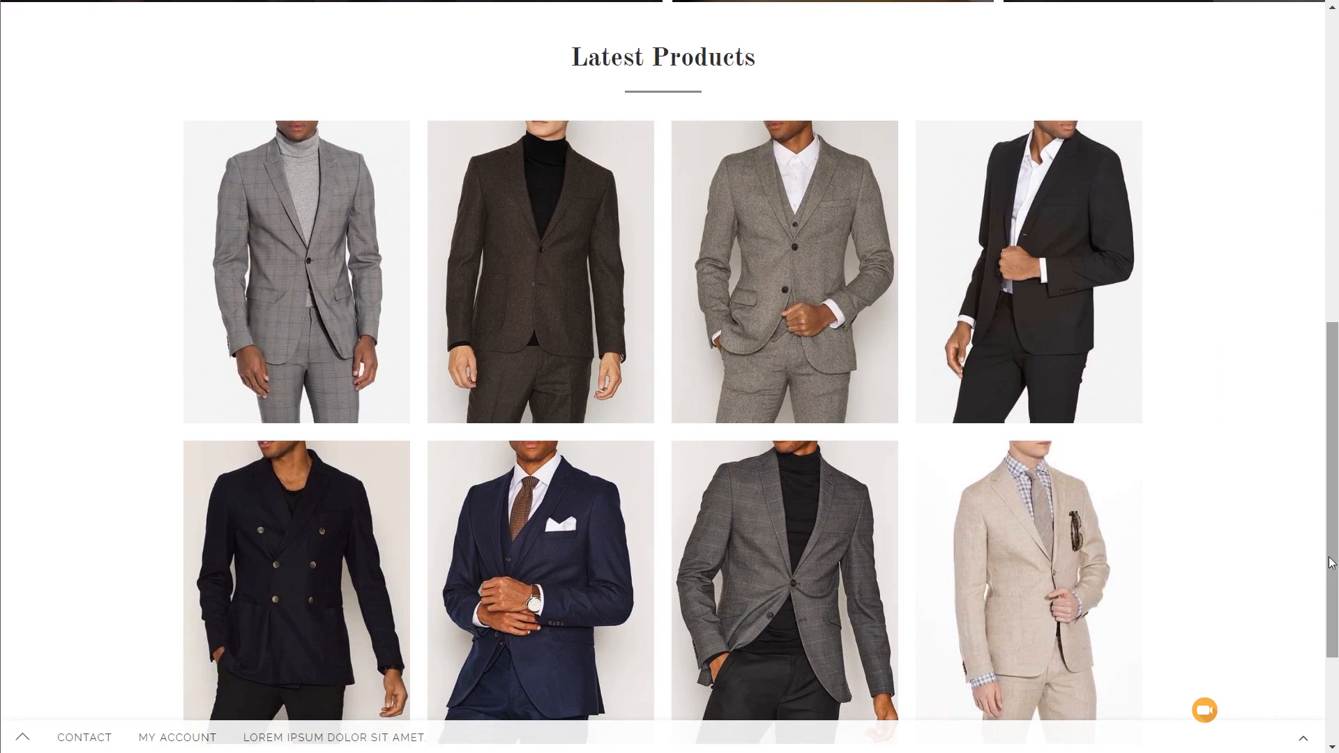
{"action": "mouse_move", "coordinate": [1070, 337]}
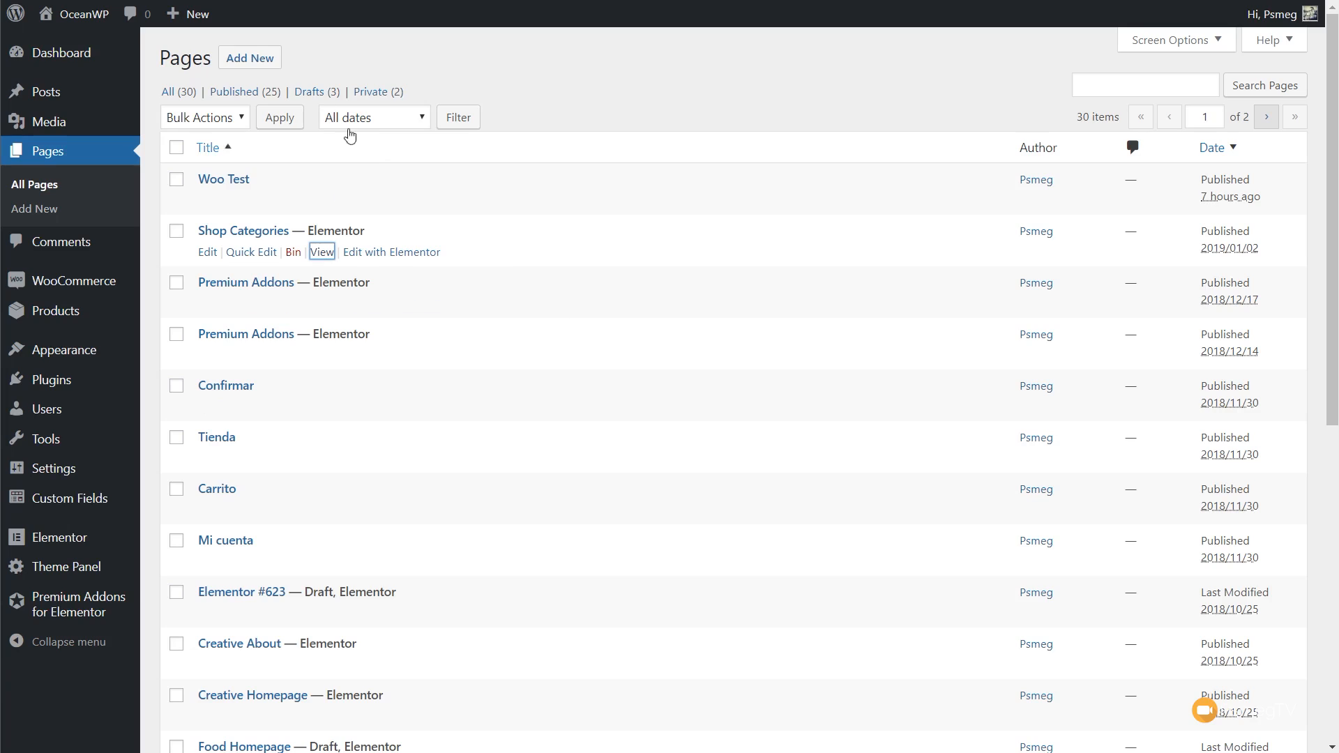
Step: Create a new WordPress page titled "Test Shop Page"
{"action": "left_click", "coordinate": [273, 60]}
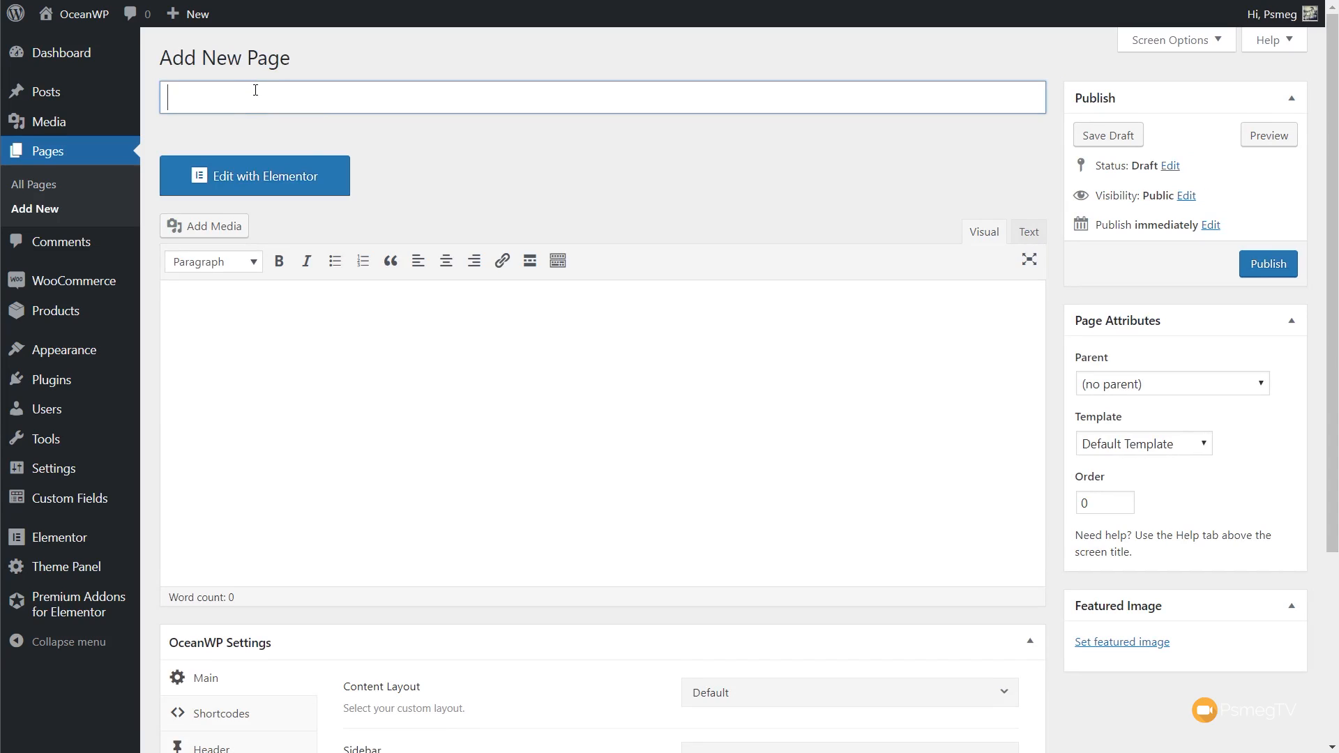
{"action": "type", "text": "Test Shop Page"}
{"action": "left_click", "coordinate": [517, 160]}
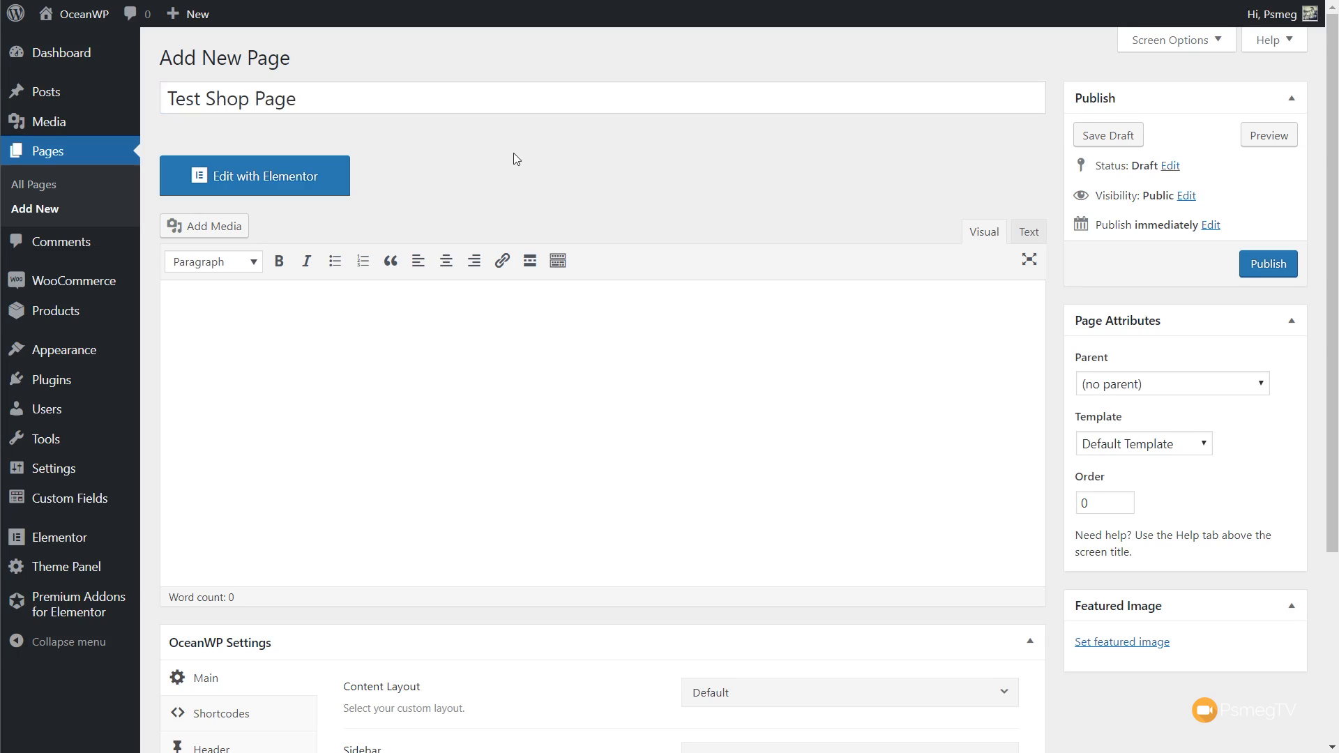
Step: Set the page's OceanWP content layout to 100% Full Width, disable its margins, and publish it
{"action": "scroll", "coordinate": [629, 644], "scroll_direction": "down", "scroll_amount": 4}
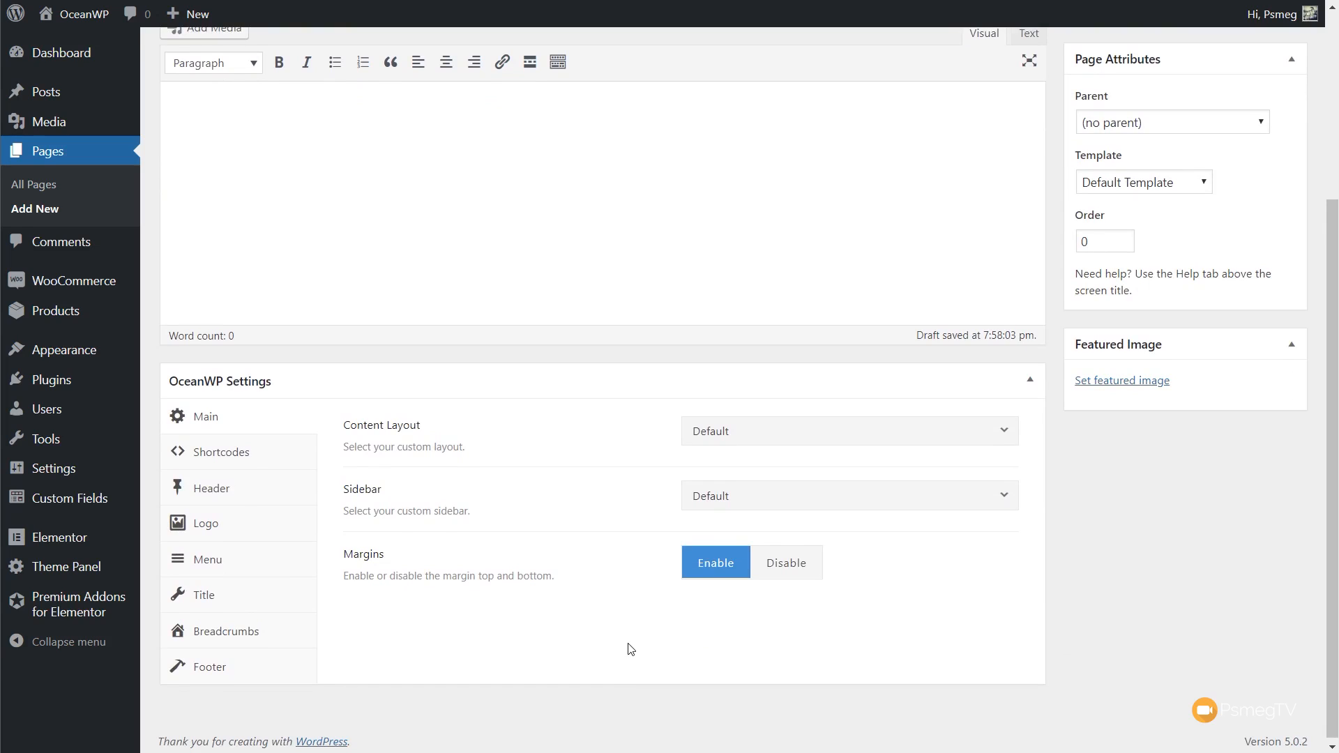
{"action": "left_click", "coordinate": [807, 441]}
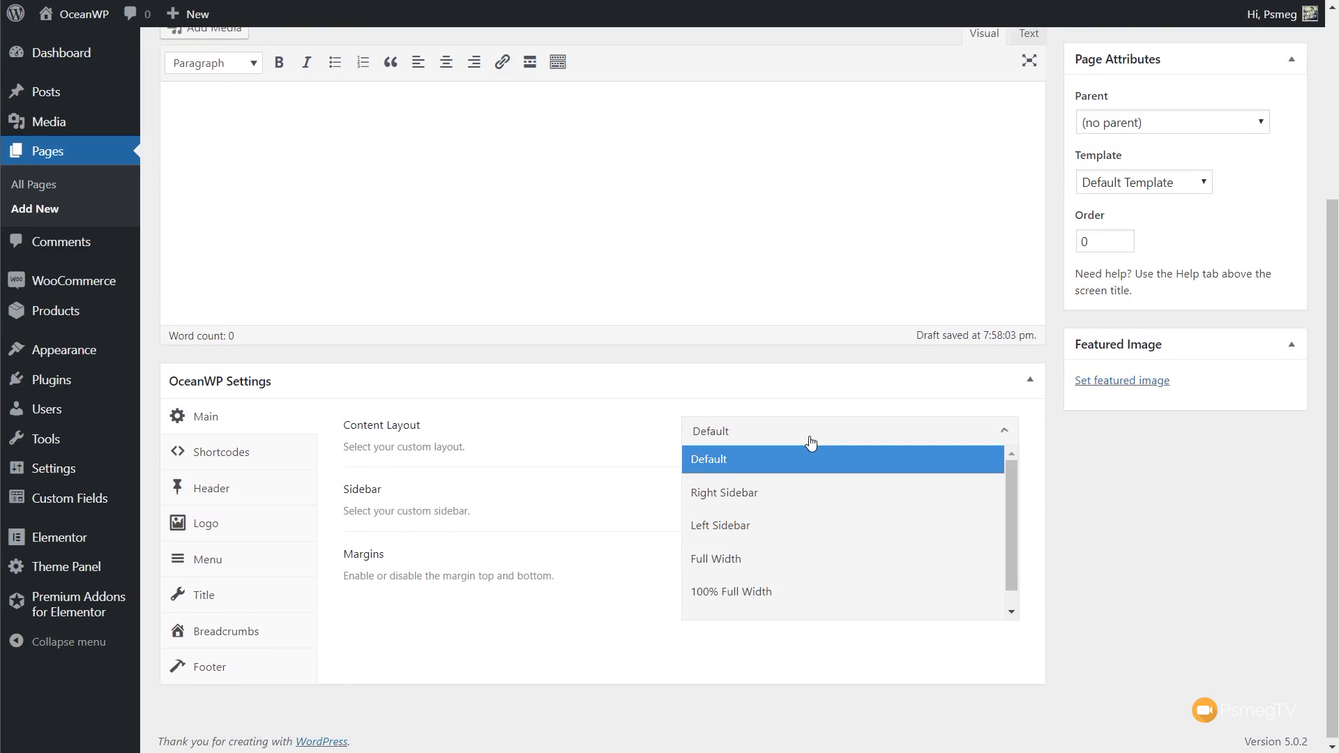
{"action": "left_click", "coordinate": [786, 591]}
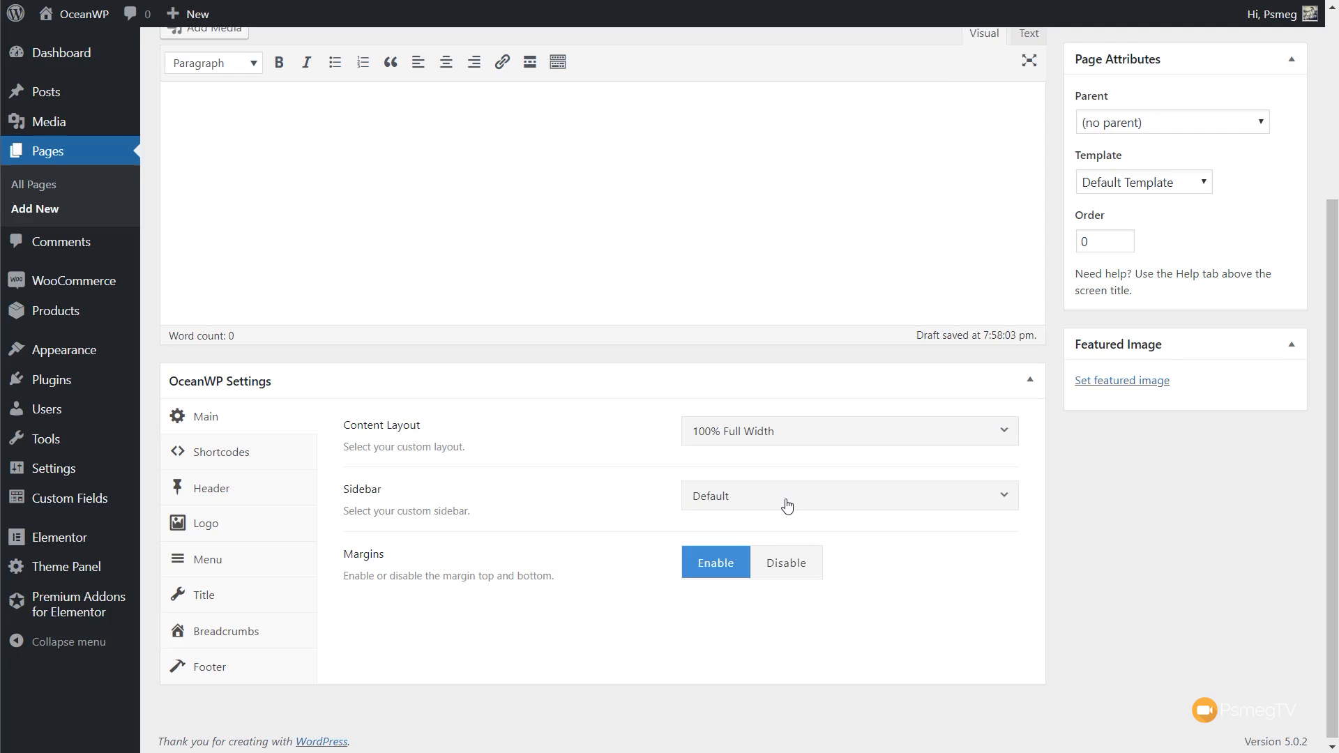
{"action": "left_click", "coordinate": [784, 565]}
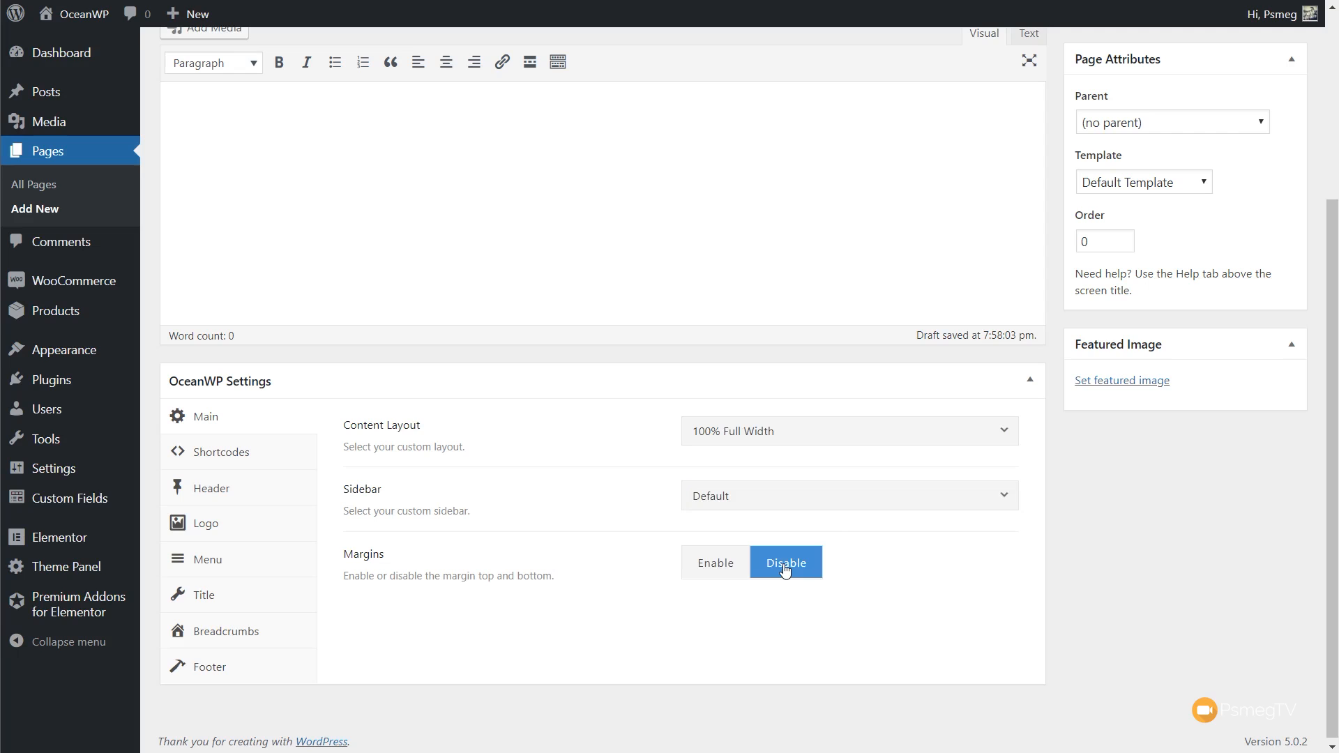
{"action": "scroll", "coordinate": [1172, 593], "scroll_direction": "up", "scroll_amount": 3}
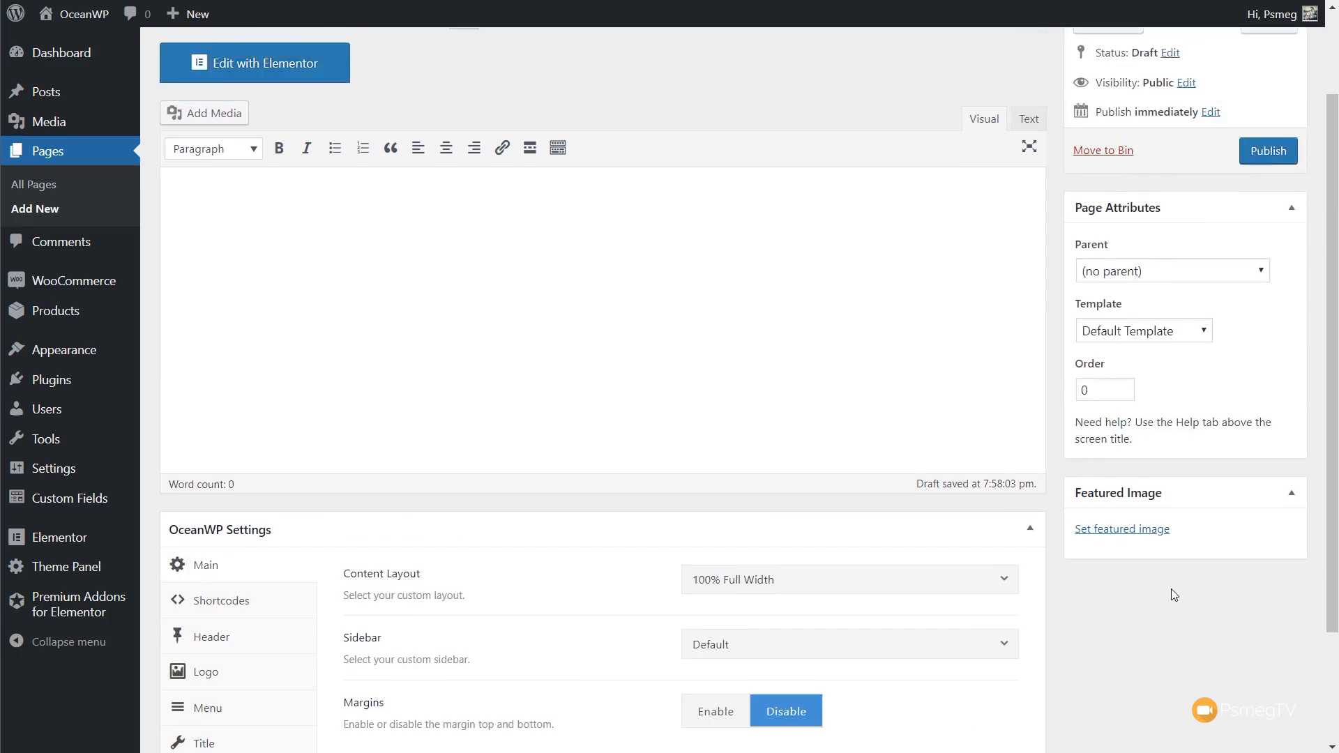
{"action": "left_click", "coordinate": [1279, 269]}
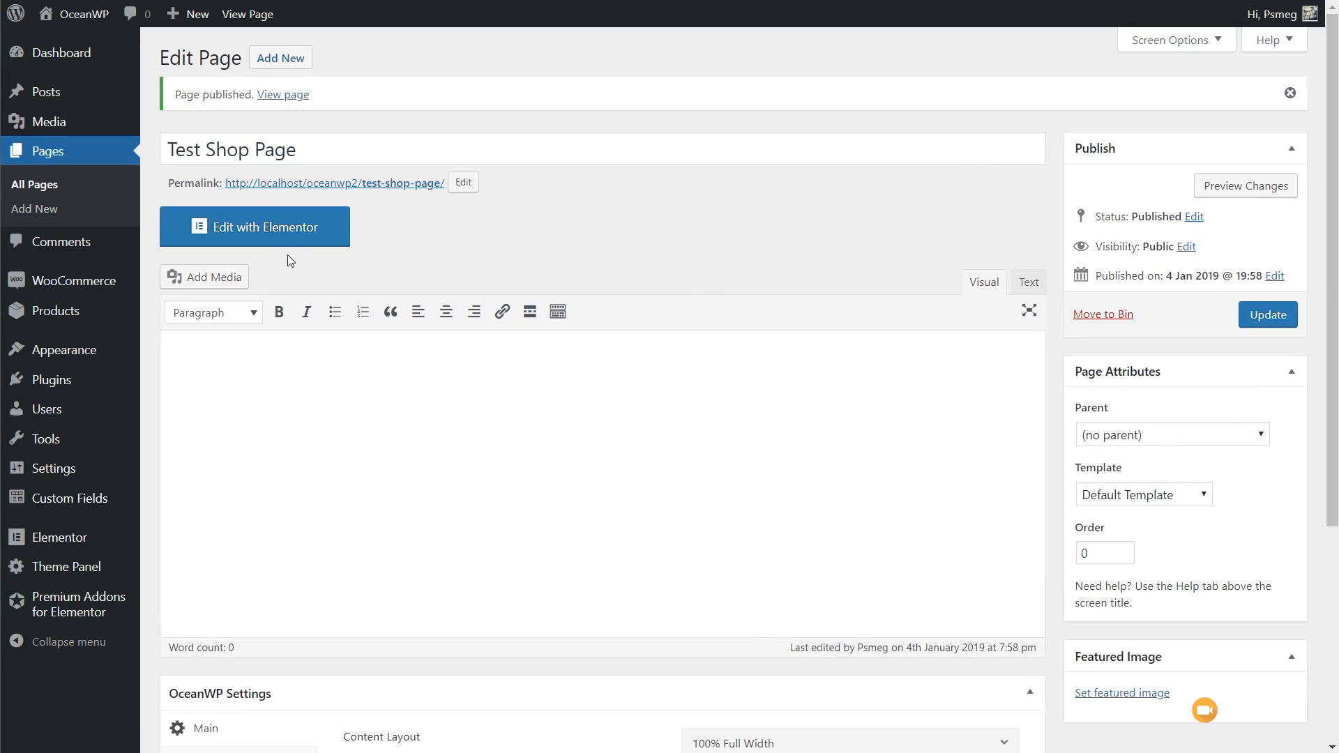
Step: Open the page in Elementor and add the Jet Woo Builder Taxonomy Tiles widget to the empty section
{"action": "left_click", "coordinate": [272, 234]}
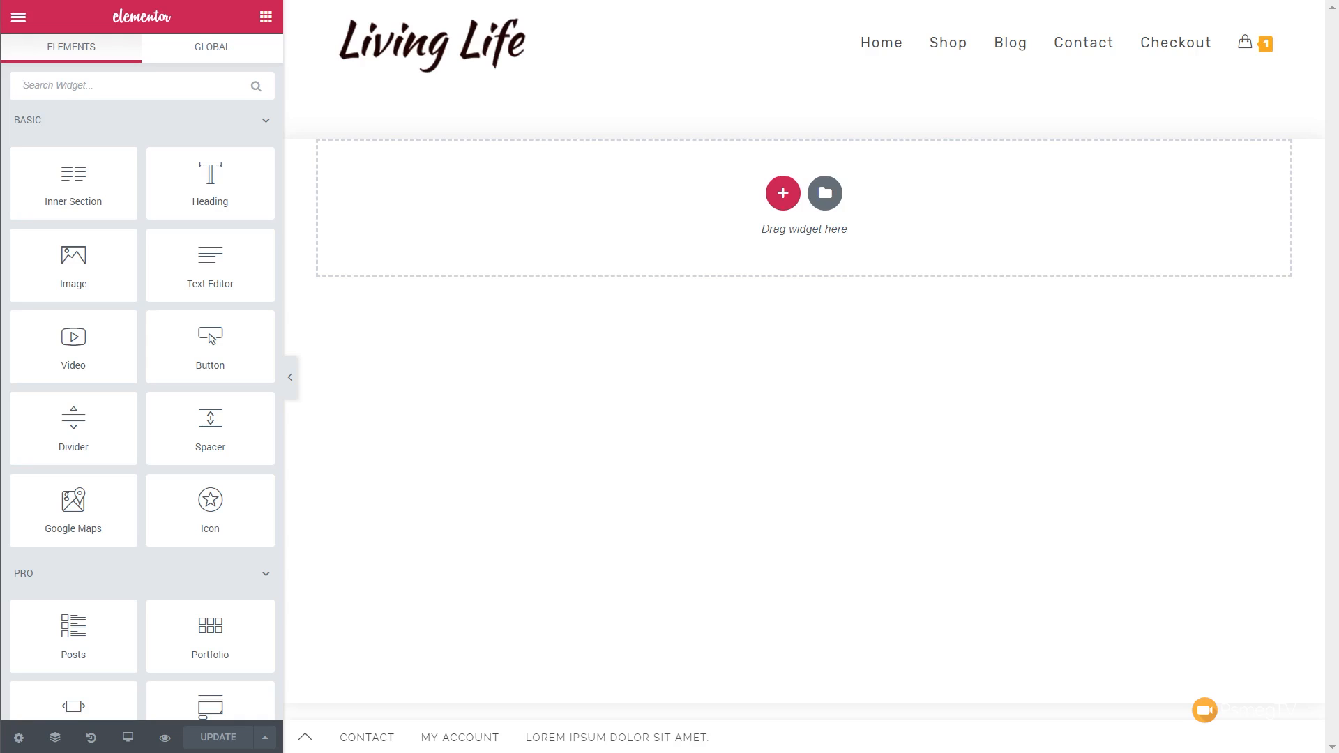
{"action": "left_click", "coordinate": [263, 123]}
{"action": "left_click", "coordinate": [263, 164]}
{"action": "left_click", "coordinate": [269, 221]}
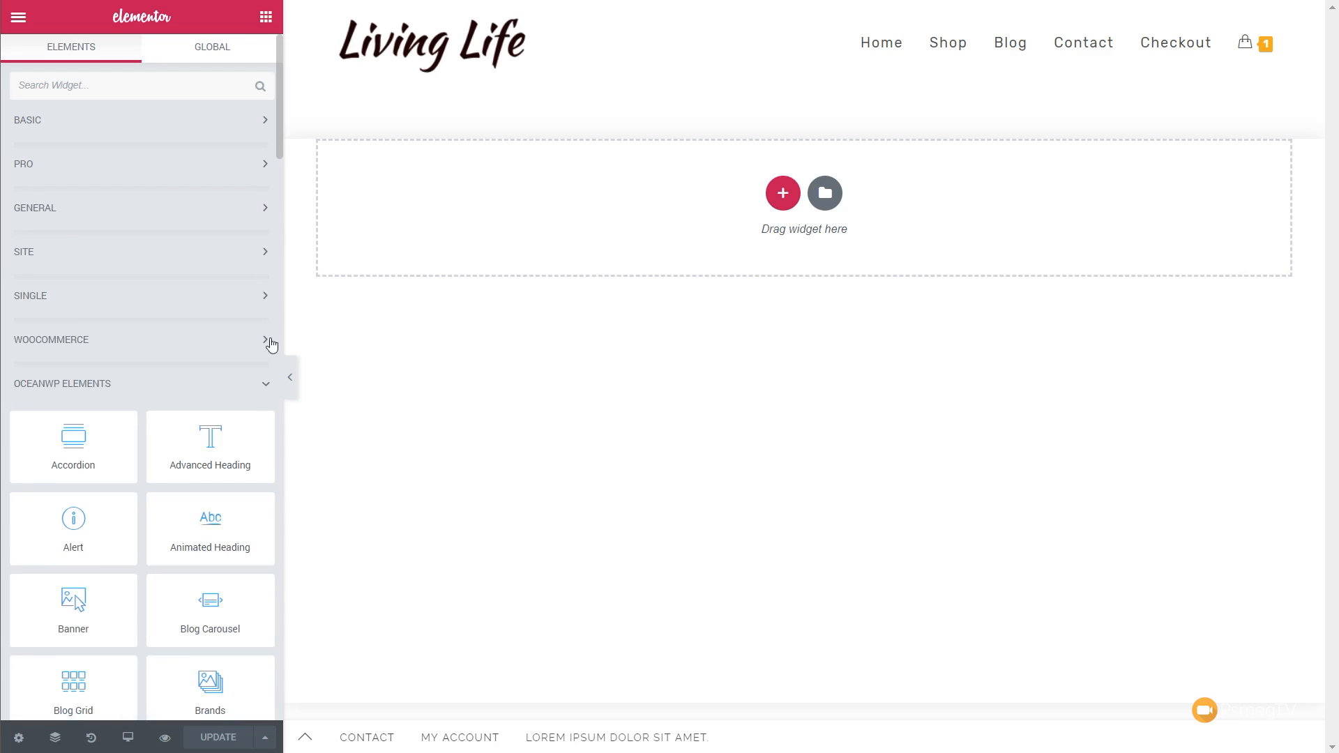
{"action": "left_click", "coordinate": [269, 384]}
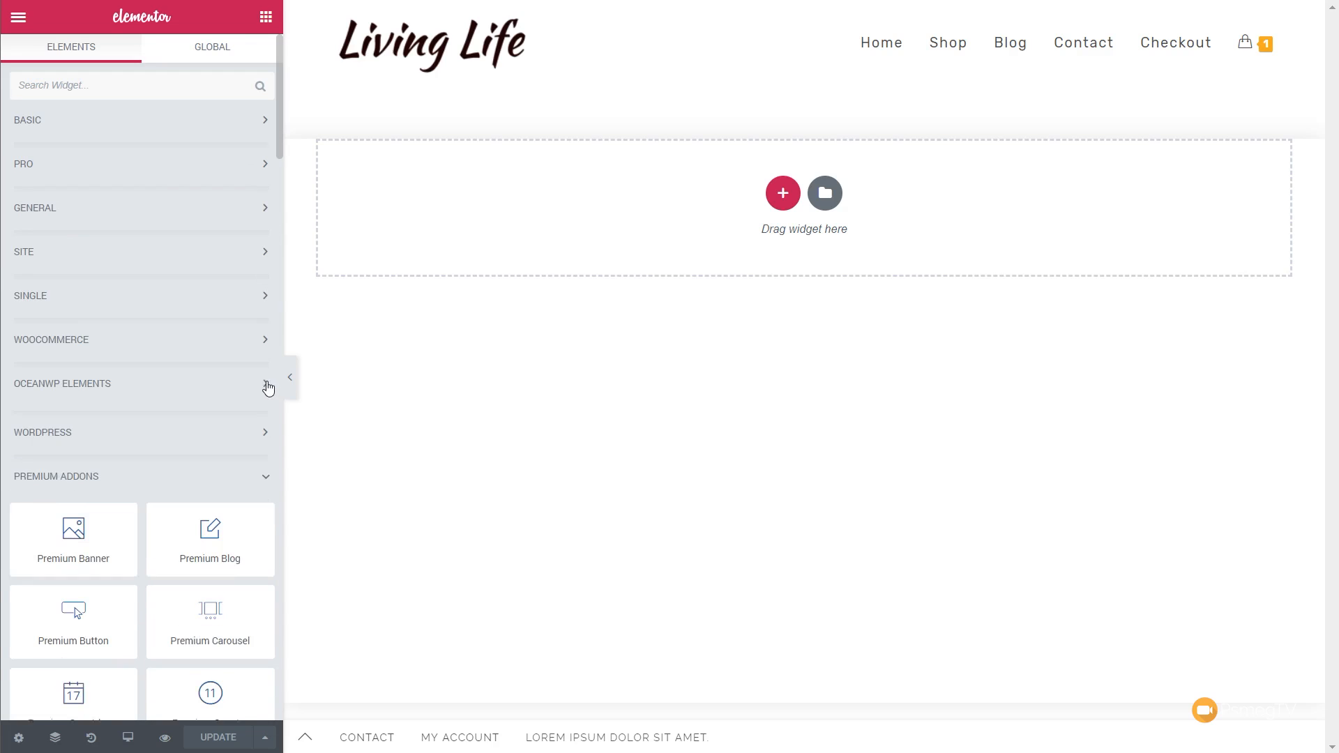
{"action": "left_click", "coordinate": [252, 477]}
{"action": "scroll", "coordinate": [179, 458], "scroll_direction": "down", "scroll_amount": 3}
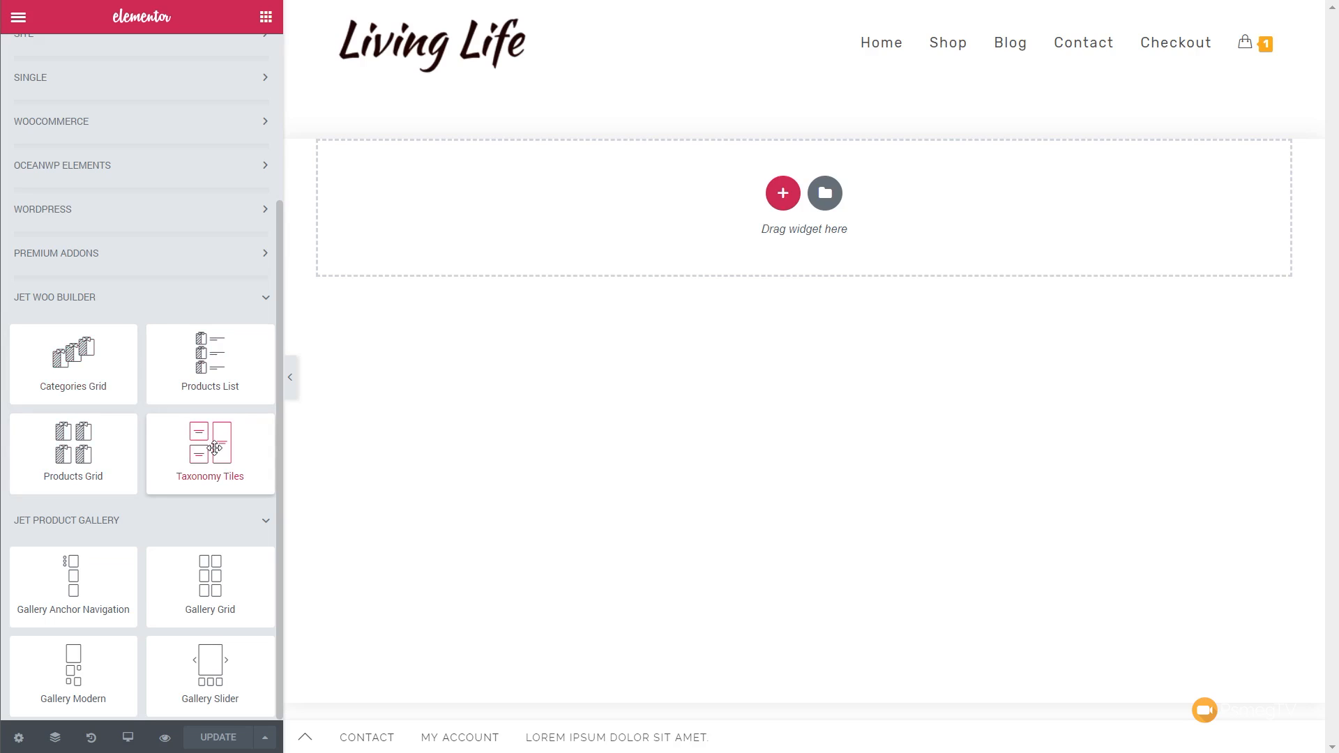
{"action": "left_click_drag", "start_coordinate": [214, 449], "coordinate": [634, 228]}
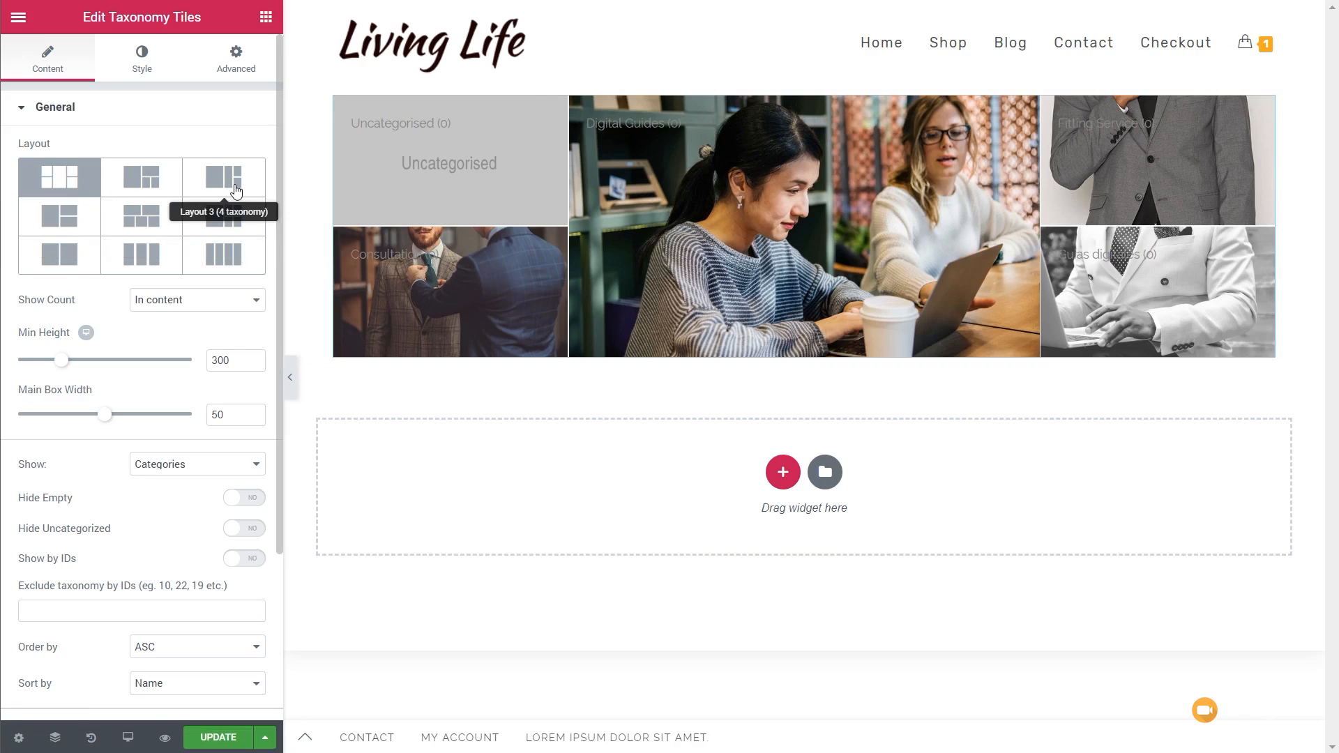
Step: Apply Layout 3 (4 taxonomy) to the taxonomy tiles and set their minimum height to 550
{"action": "left_click", "coordinate": [70, 230]}
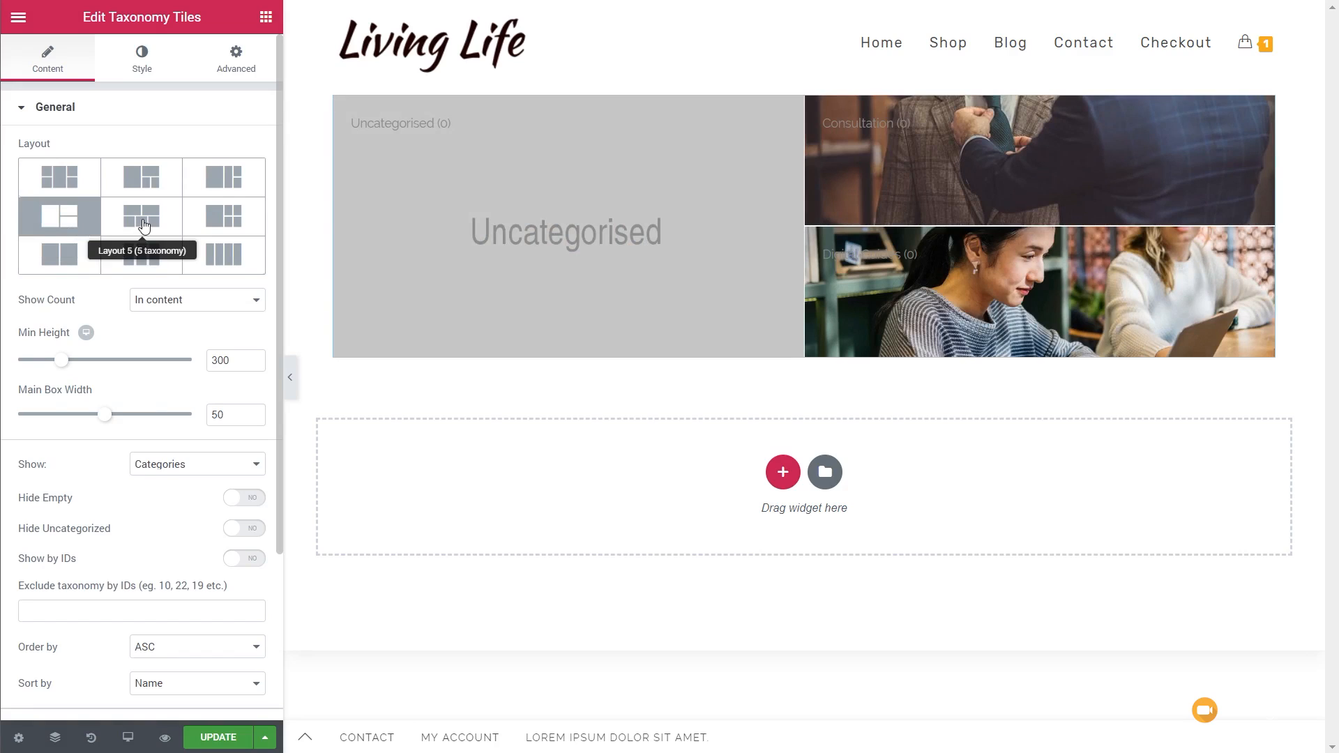
{"action": "left_click", "coordinate": [224, 189]}
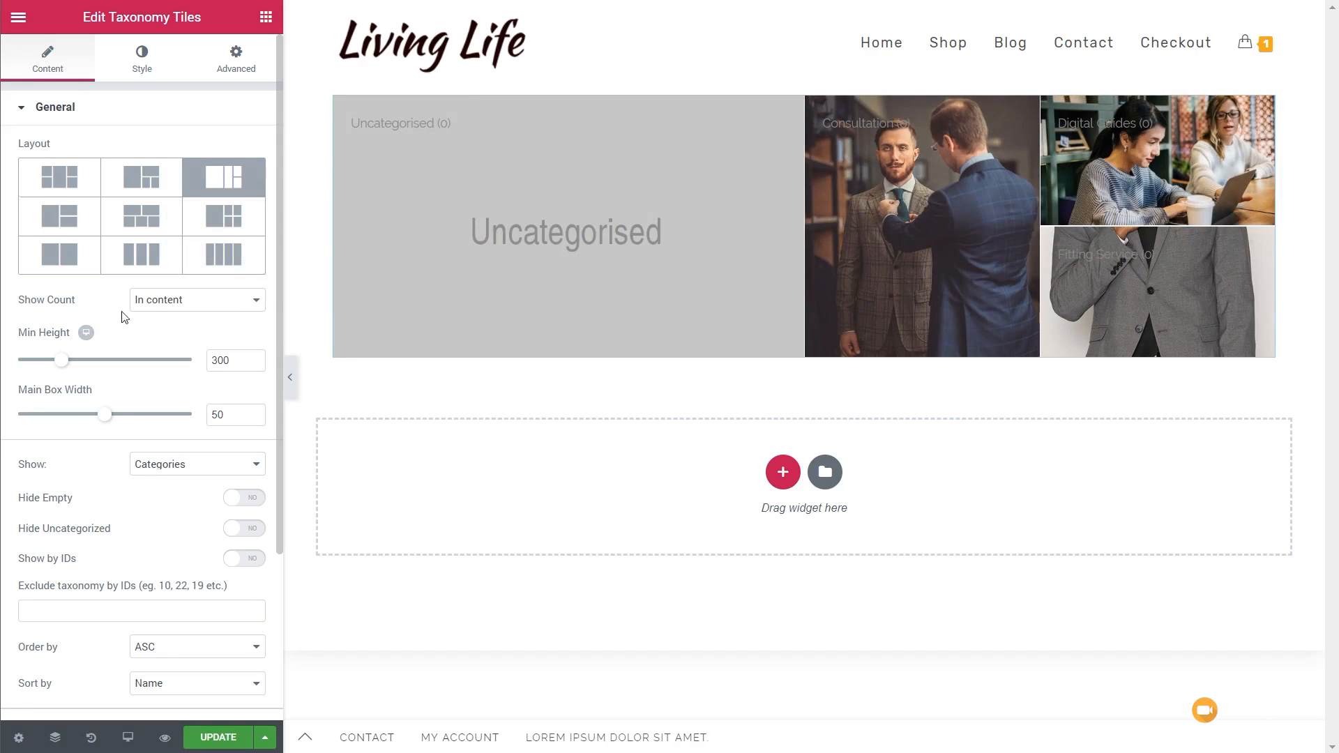
{"action": "left_click", "coordinate": [161, 301]}
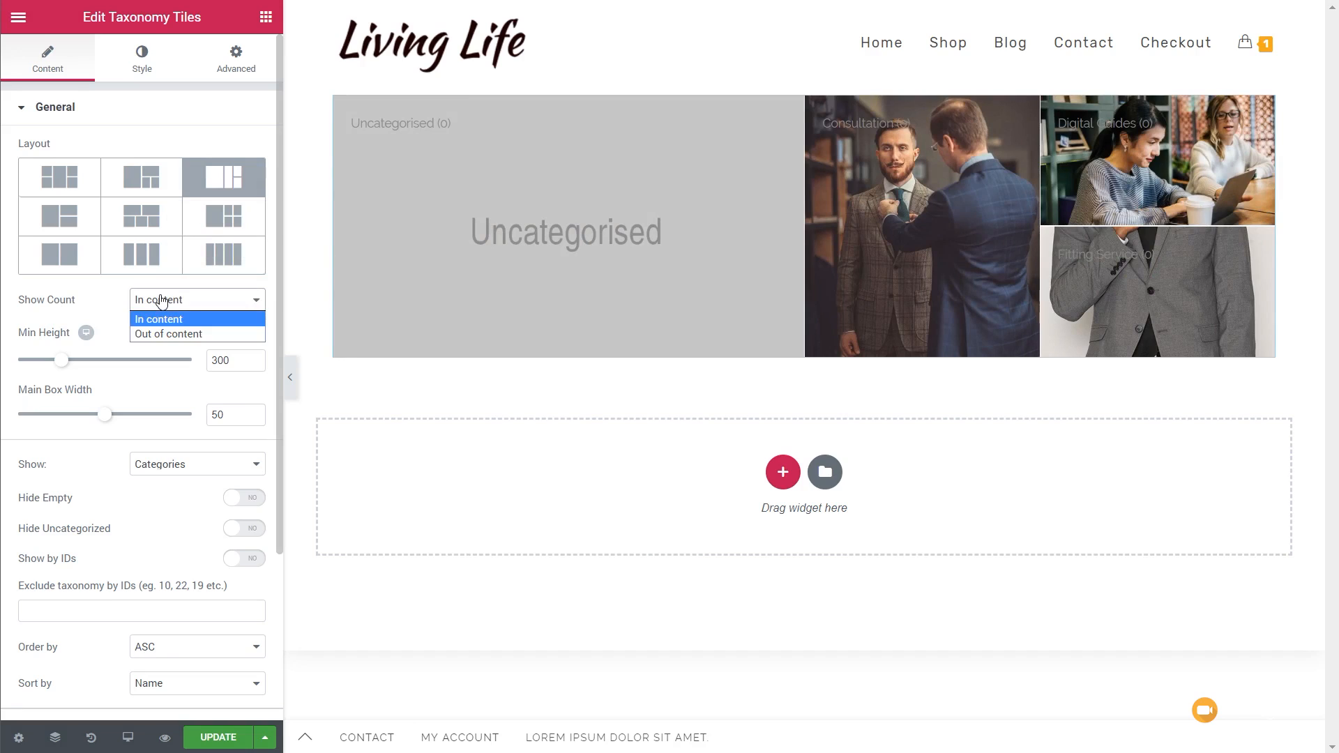
{"action": "left_click", "coordinate": [162, 301]}
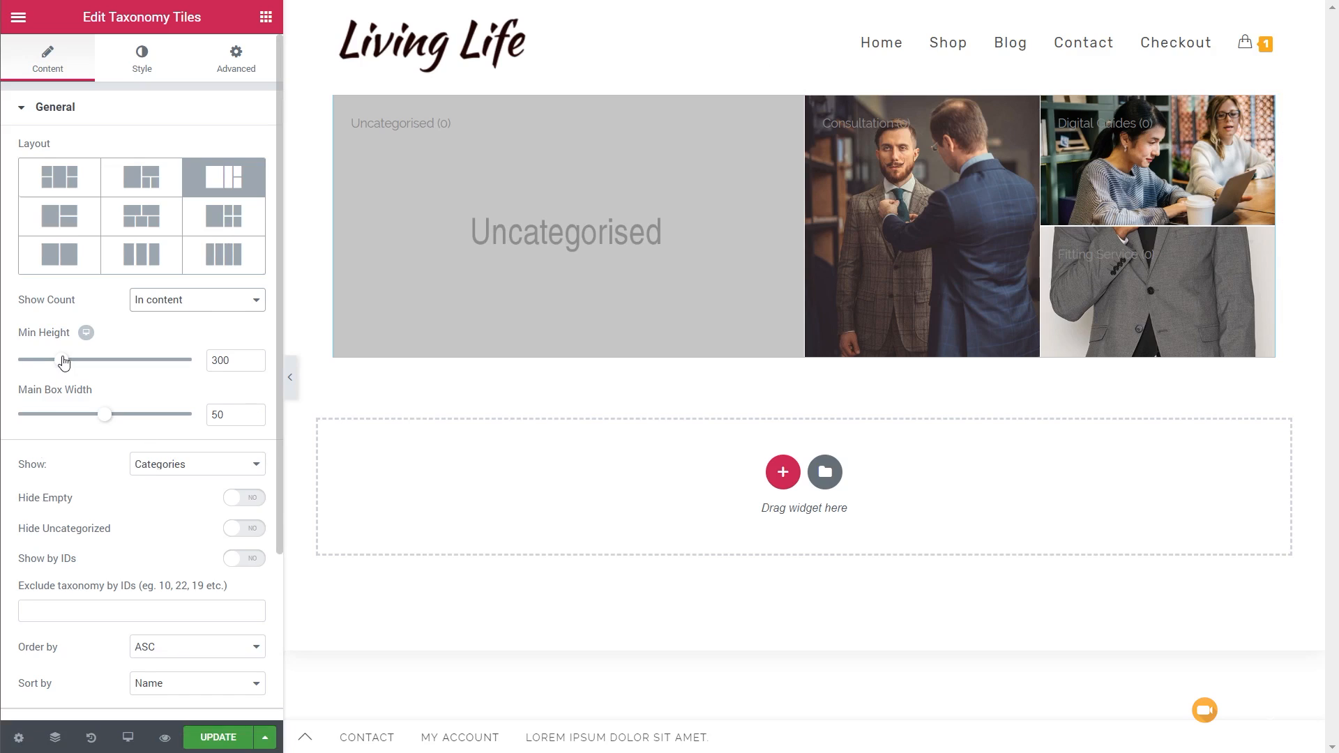
{"action": "left_click_drag", "start_coordinate": [63, 362], "coordinate": [101, 367]}
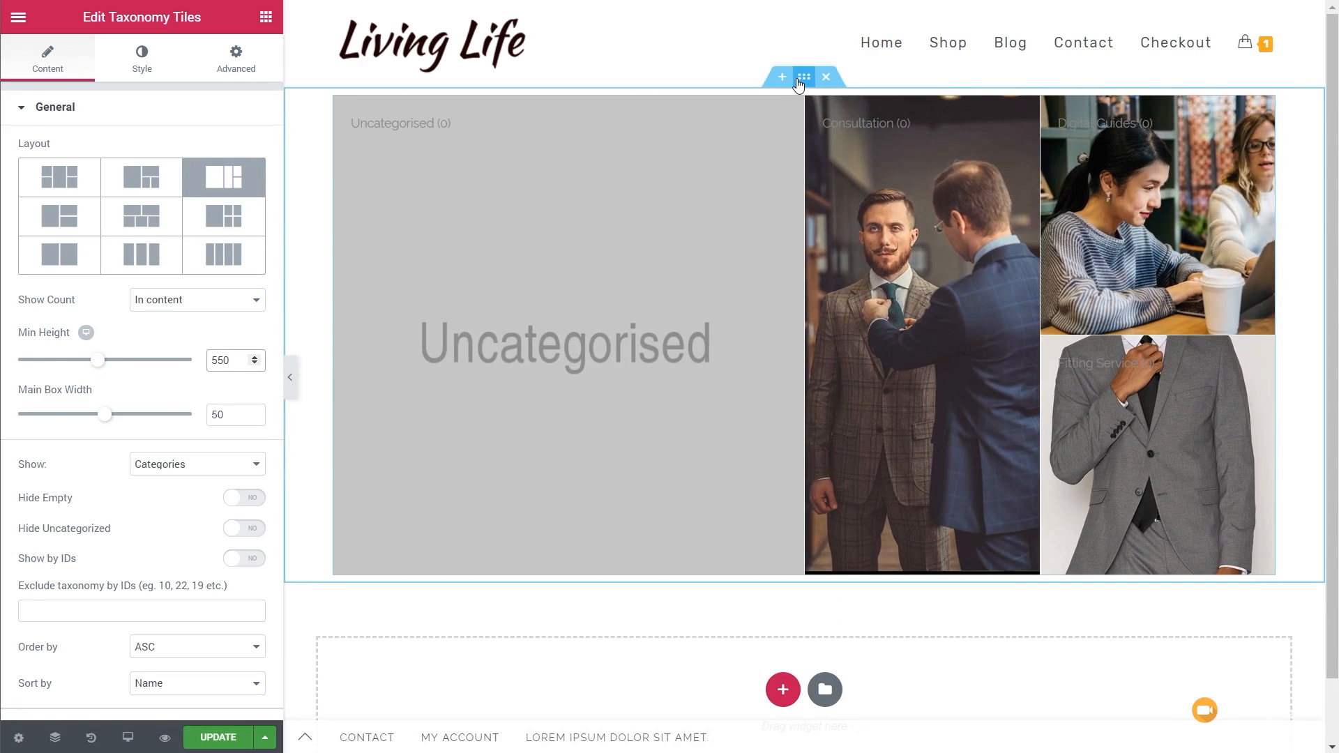
Step: Set the content width of the section holding the tiles to Full Width
{"action": "left_click", "coordinate": [800, 81]}
{"action": "left_click", "coordinate": [212, 225]}
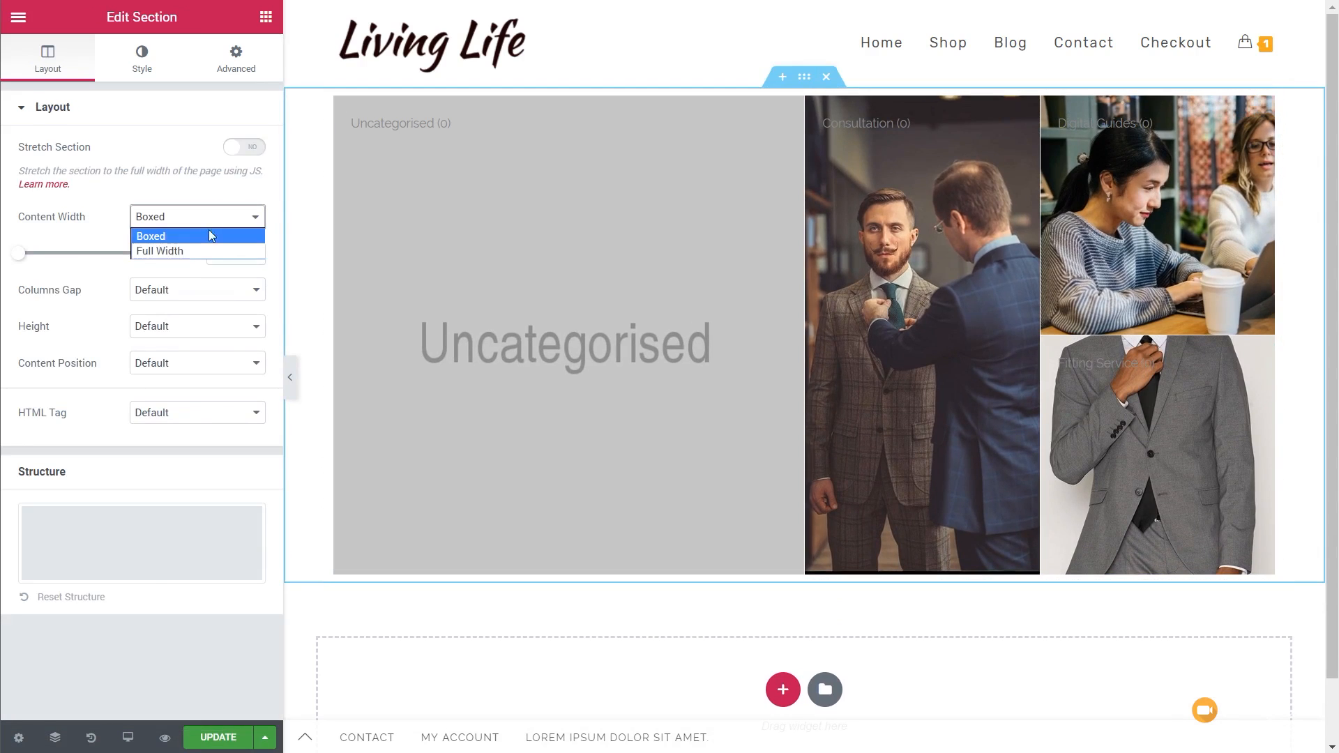
{"action": "left_click", "coordinate": [198, 251]}
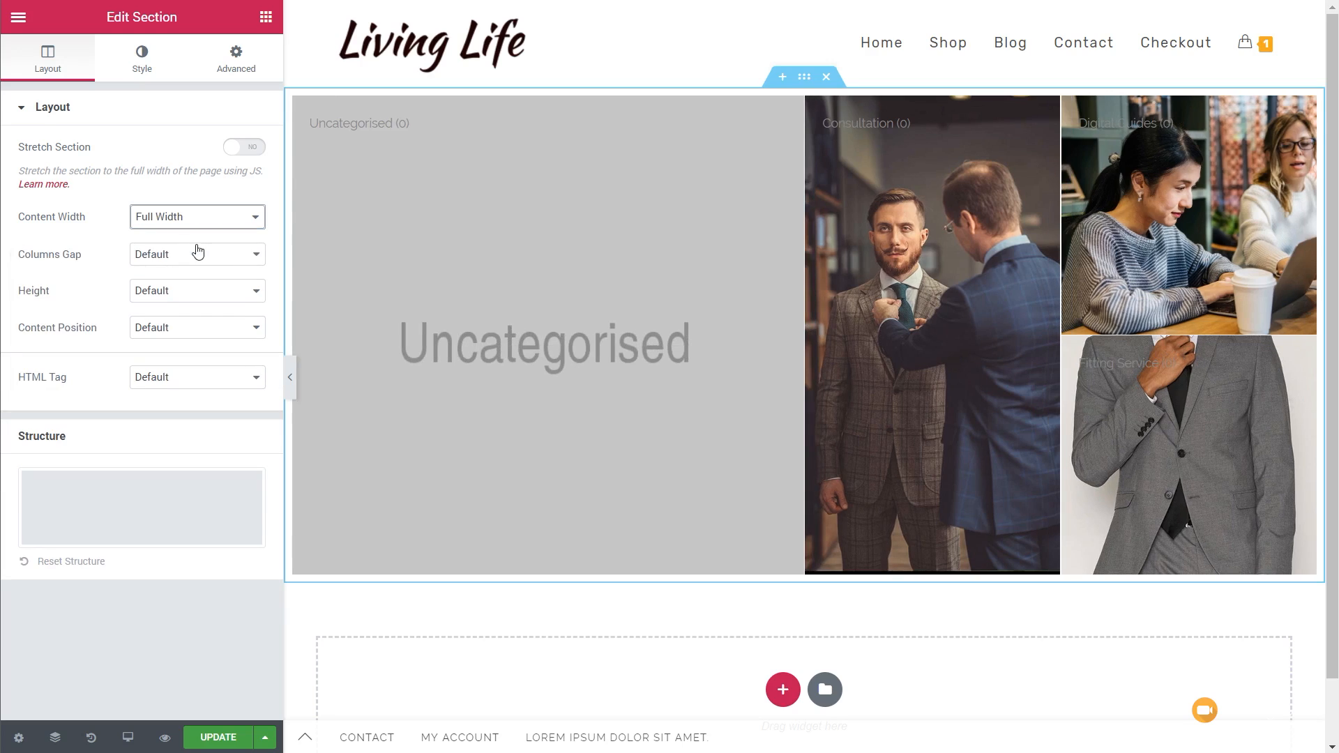
Step: Set the section's margin and padding to 0, and reselect the Taxonomy Tiles widget
{"action": "left_click", "coordinate": [232, 60]}
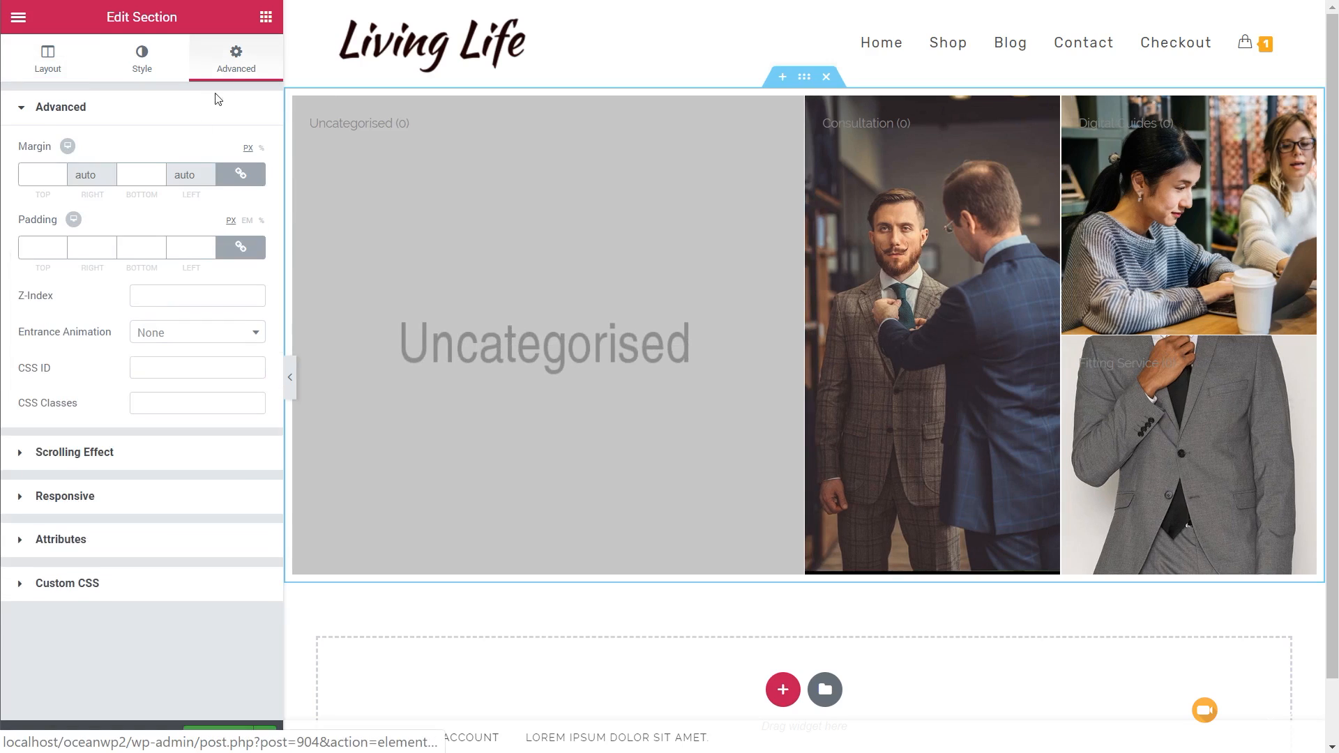
{"action": "left_click", "coordinate": [27, 175]}
{"action": "type", "text": "0"}
{"action": "left_click", "coordinate": [43, 248]}
{"action": "type", "text": "0"}
{"action": "left_click", "coordinate": [1306, 105]}
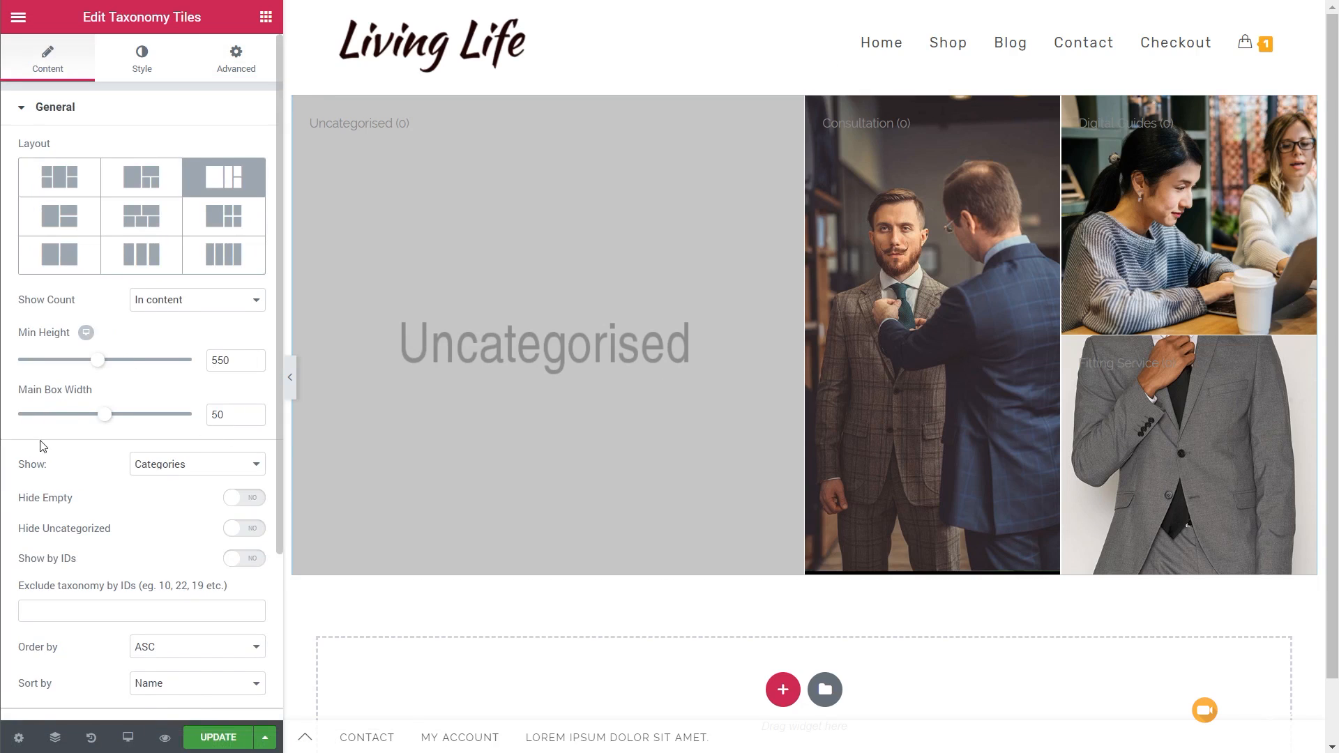
Step: Try showing Tags in the taxonomy tiles, and switch them back to Categories
{"action": "mouse_move", "coordinate": [105, 416]}
{"action": "left_mouse_down"}
{"action": "mouse_move", "coordinate": [47, 417]}
{"action": "mouse_move", "coordinate": [106, 416]}
{"action": "left_mouse_up"}
{"action": "left_click", "coordinate": [184, 468]}
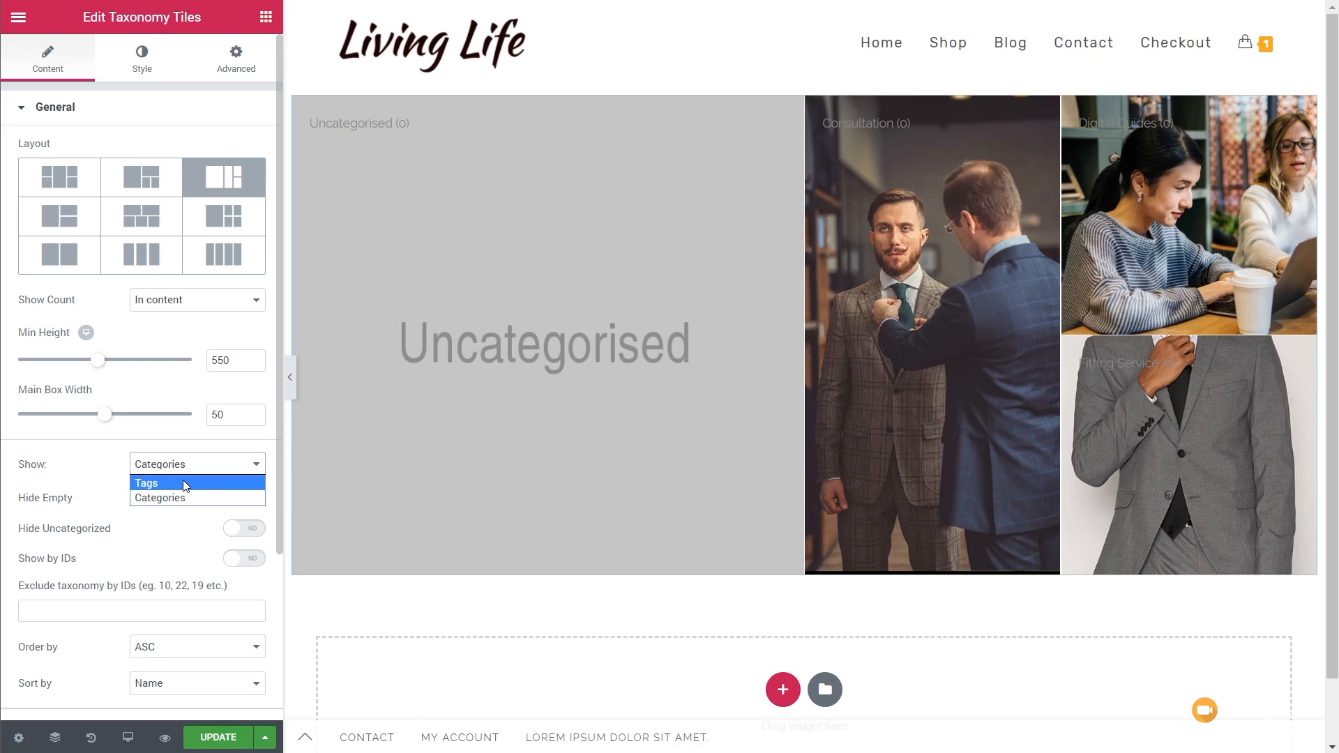
{"action": "left_click", "coordinate": [184, 484]}
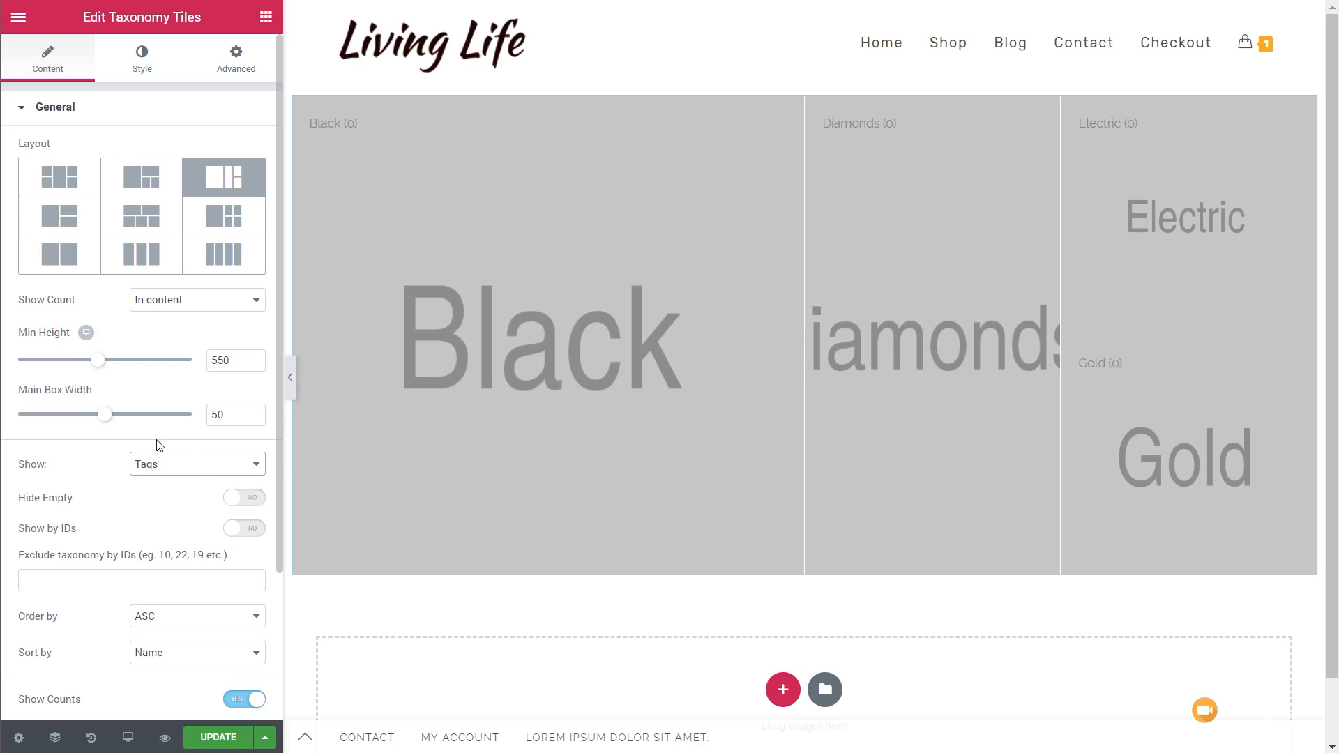
{"action": "left_click", "coordinate": [192, 464]}
{"action": "left_click", "coordinate": [178, 498]}
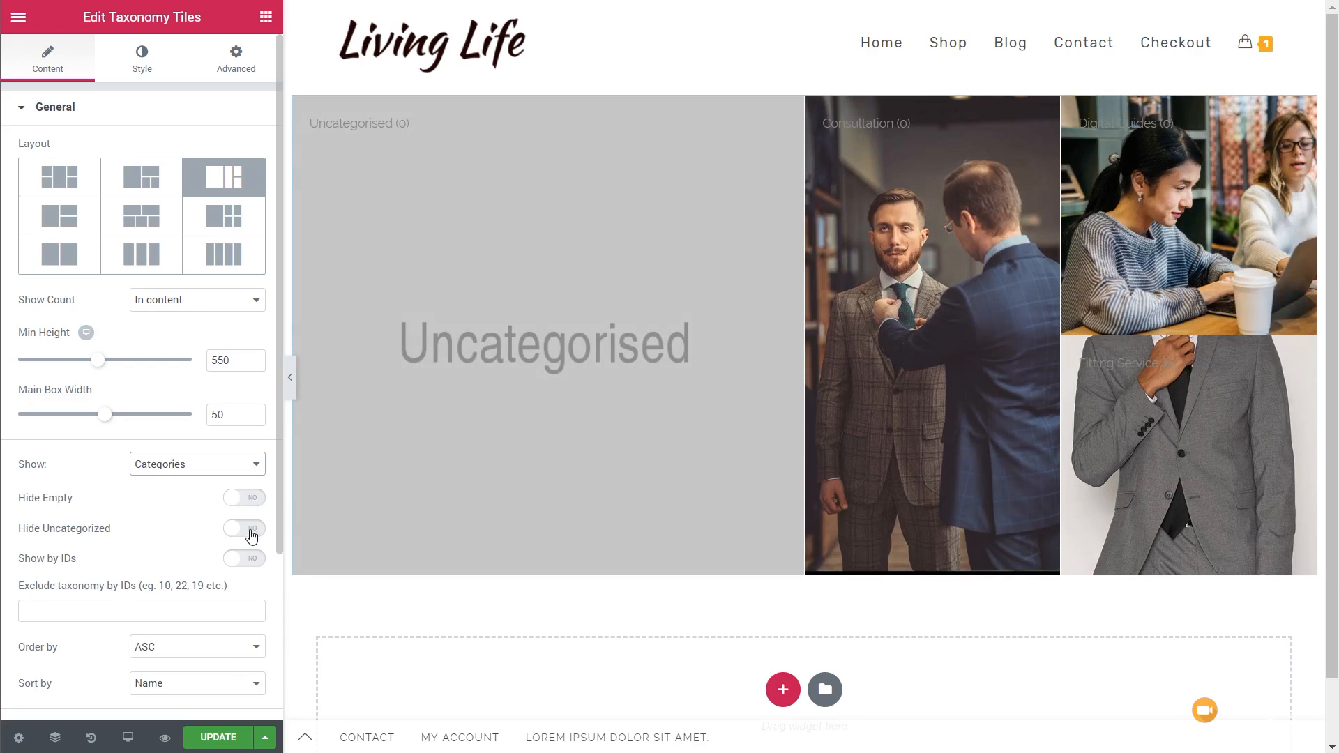
Step: Hide the uncategorized category from the tiles and turn off the category counts
{"action": "left_click", "coordinate": [250, 529]}
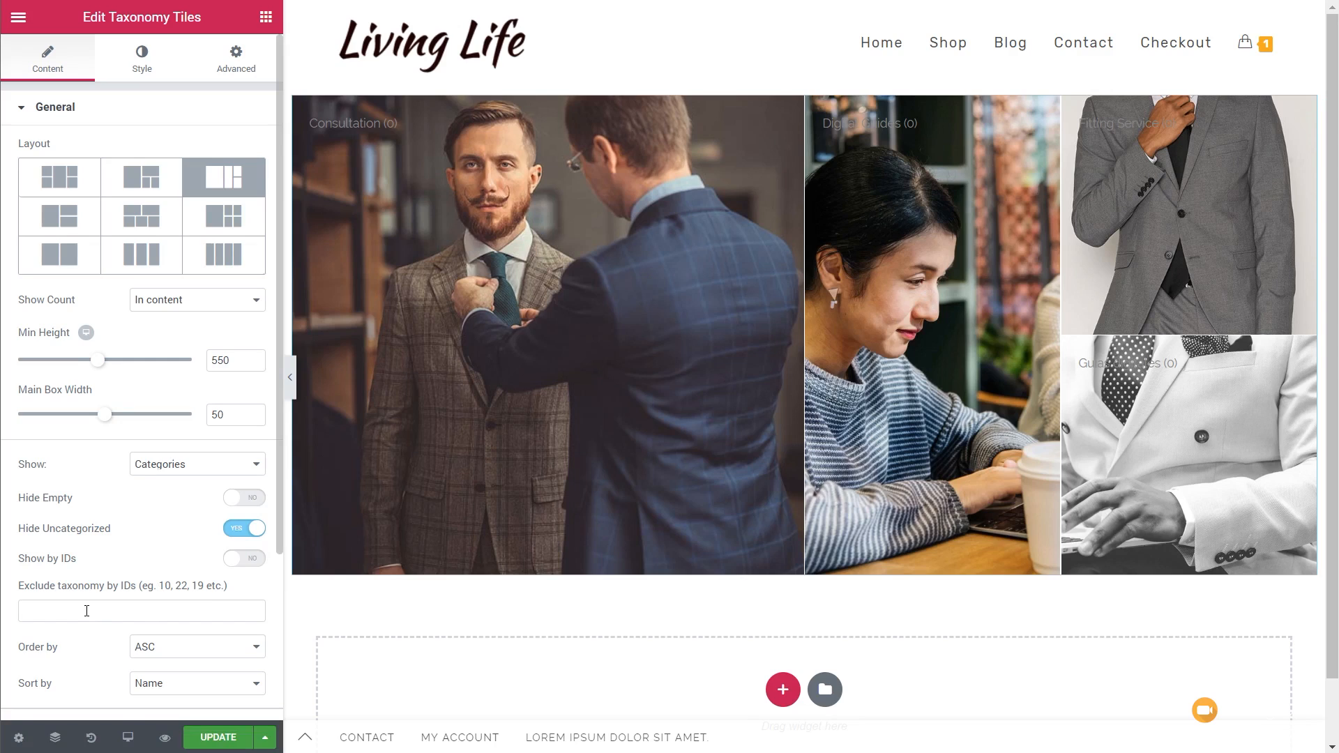
{"action": "scroll", "coordinate": [86, 611], "scroll_direction": "down", "scroll_amount": 3}
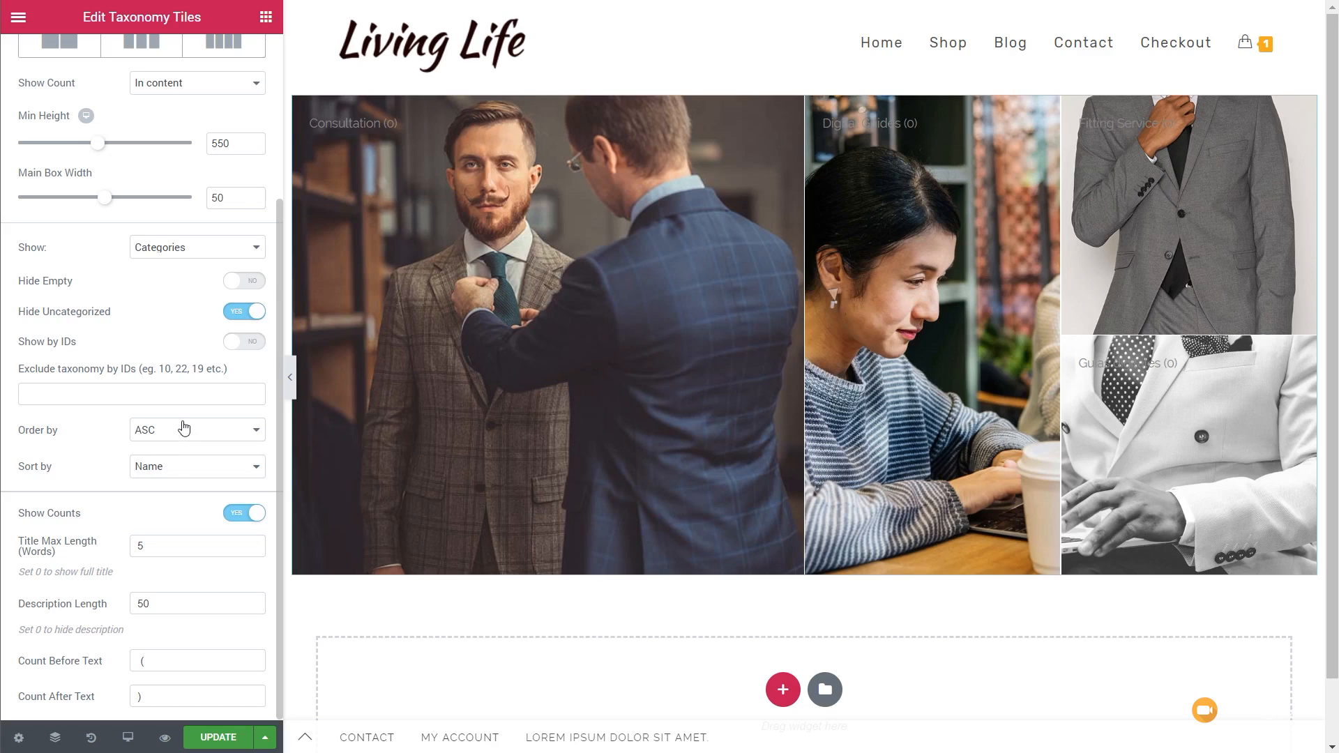
{"action": "left_click", "coordinate": [183, 470]}
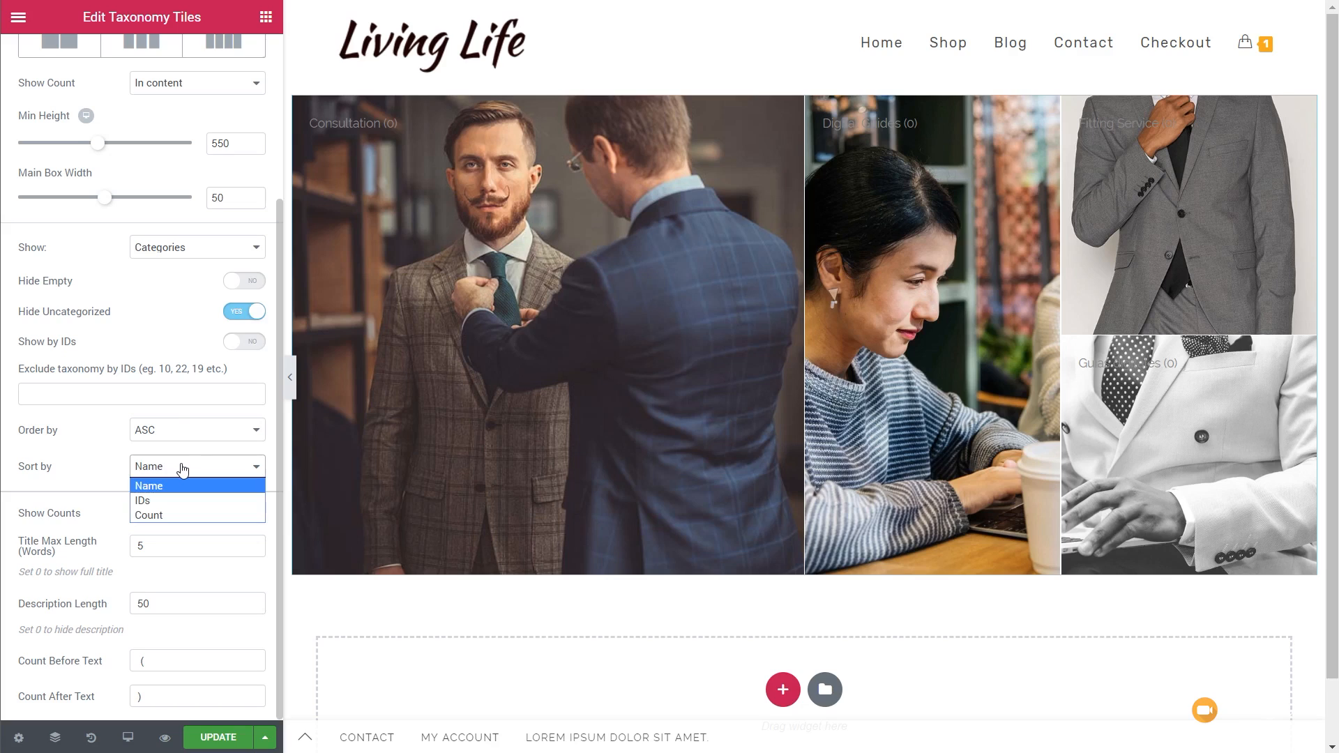
{"action": "left_click", "coordinate": [184, 468]}
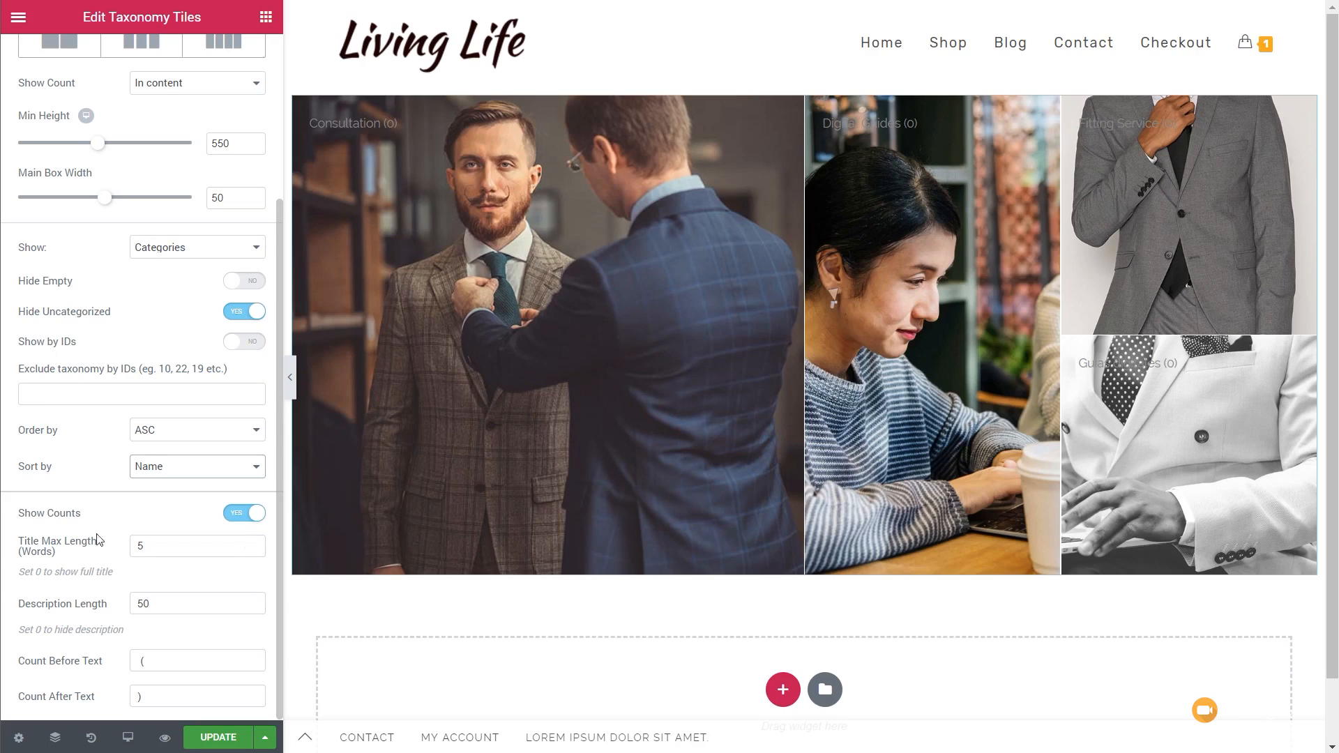
{"action": "left_click", "coordinate": [232, 520]}
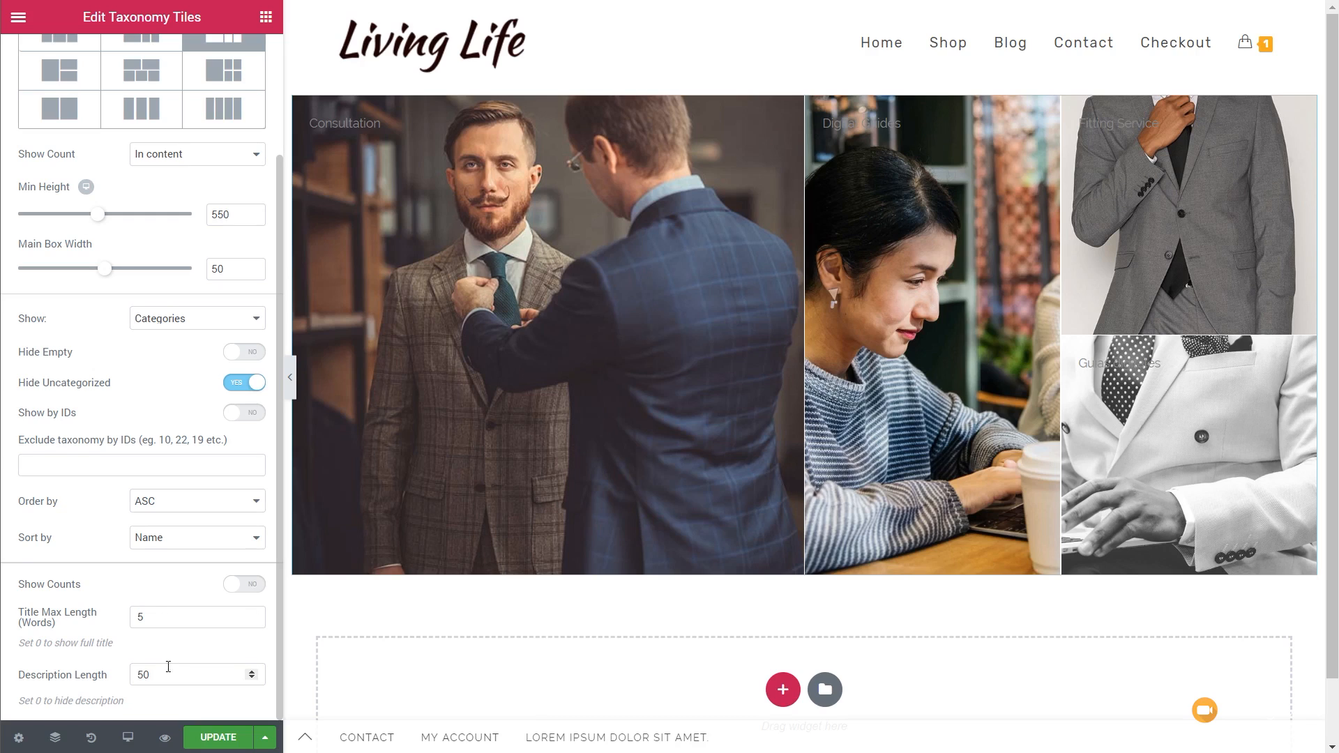
{"action": "scroll", "coordinate": [157, 623], "scroll_direction": "up", "scroll_amount": 3}
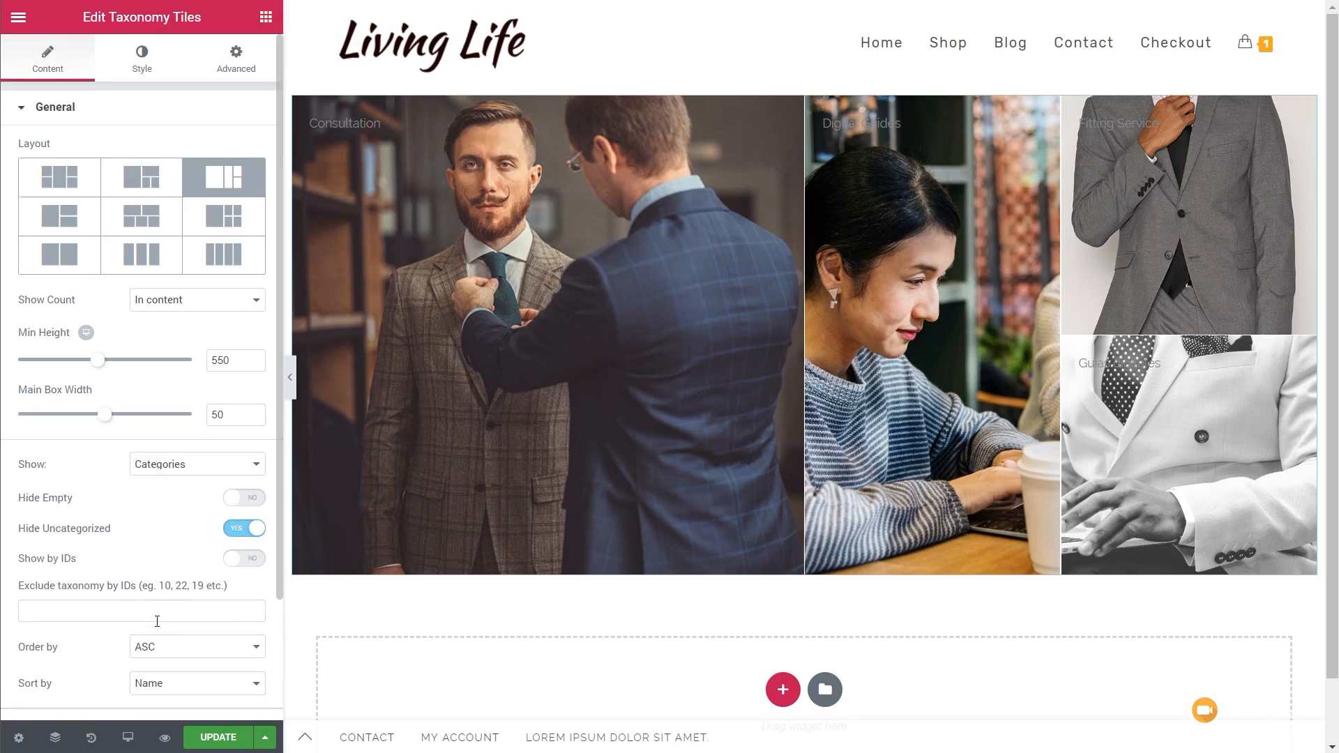
Step: Set the gap between the tile boxes to 10
{"action": "left_click", "coordinate": [146, 62]}
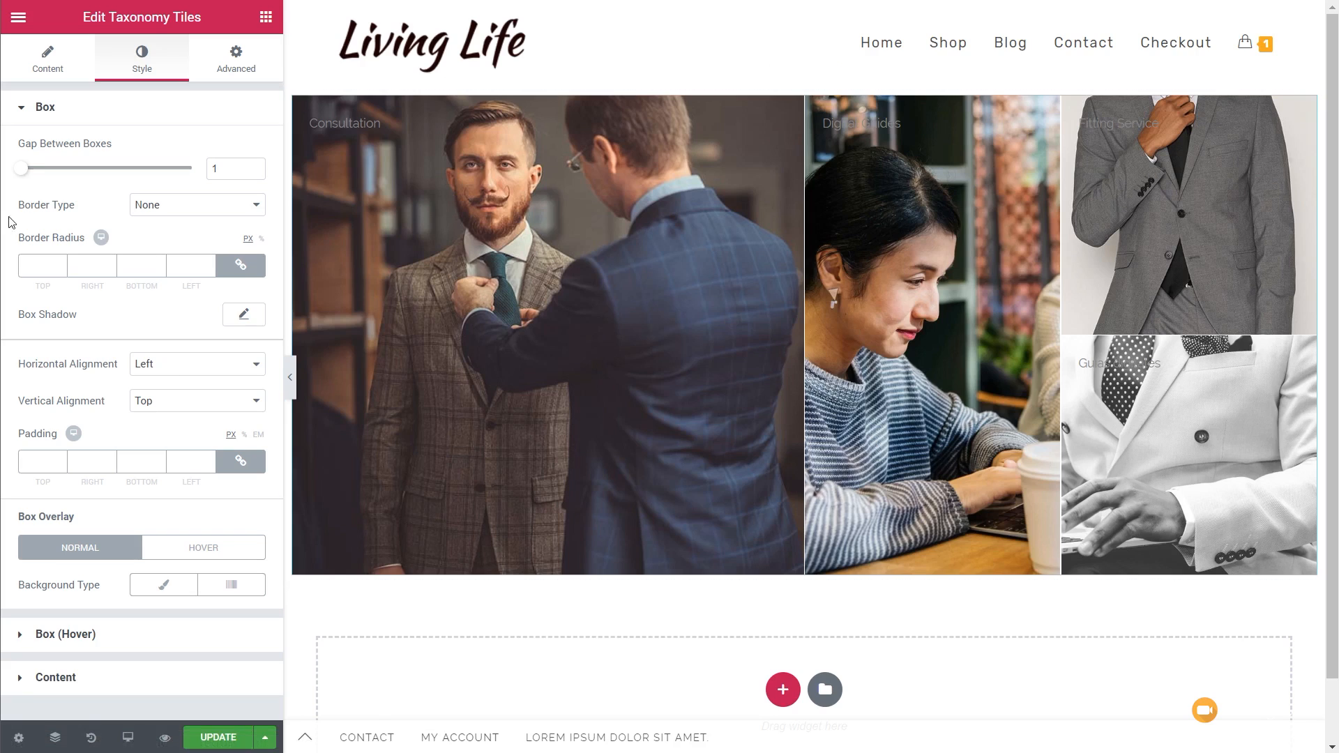
{"action": "left_click", "coordinate": [33, 175]}
{"action": "left_click_drag", "start_coordinate": [32, 175], "coordinate": [52, 177]}
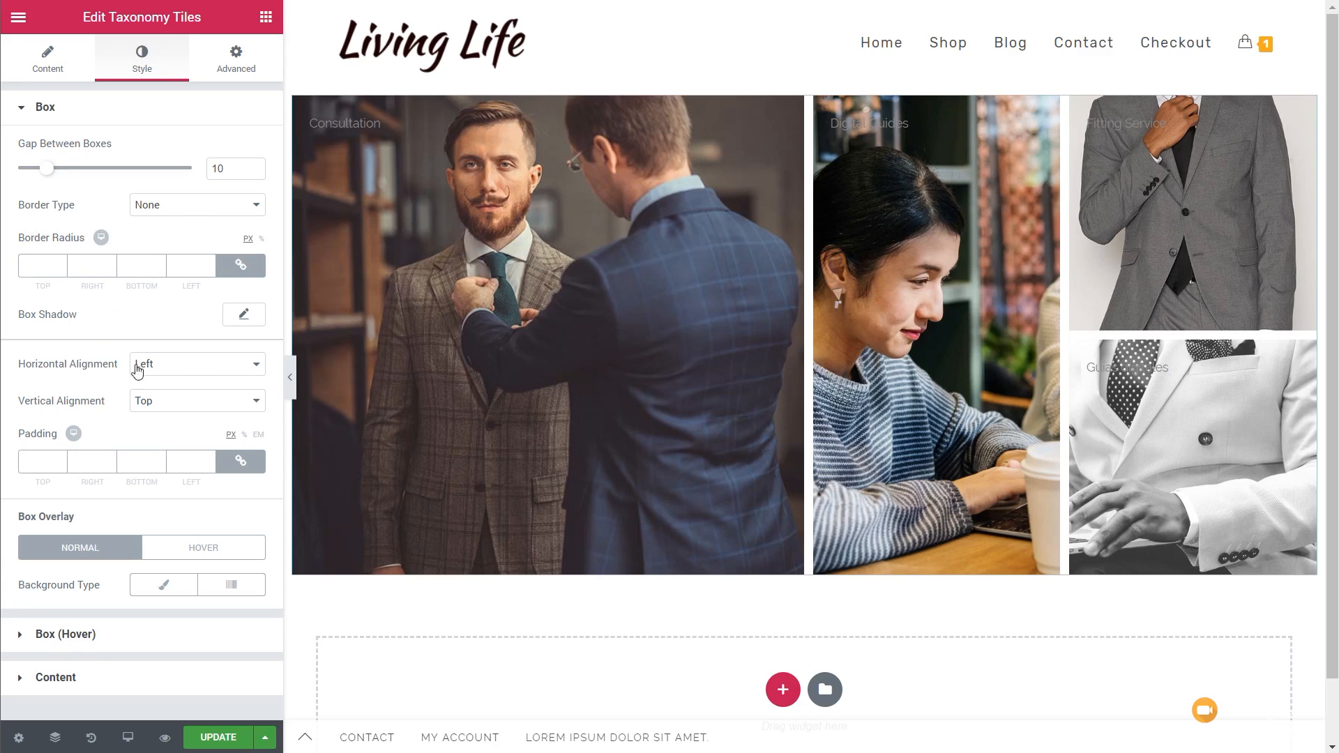
Step: Try centering the tile content horizontally, and switch the horizontal alignment back to Left
{"action": "left_click", "coordinate": [172, 377]}
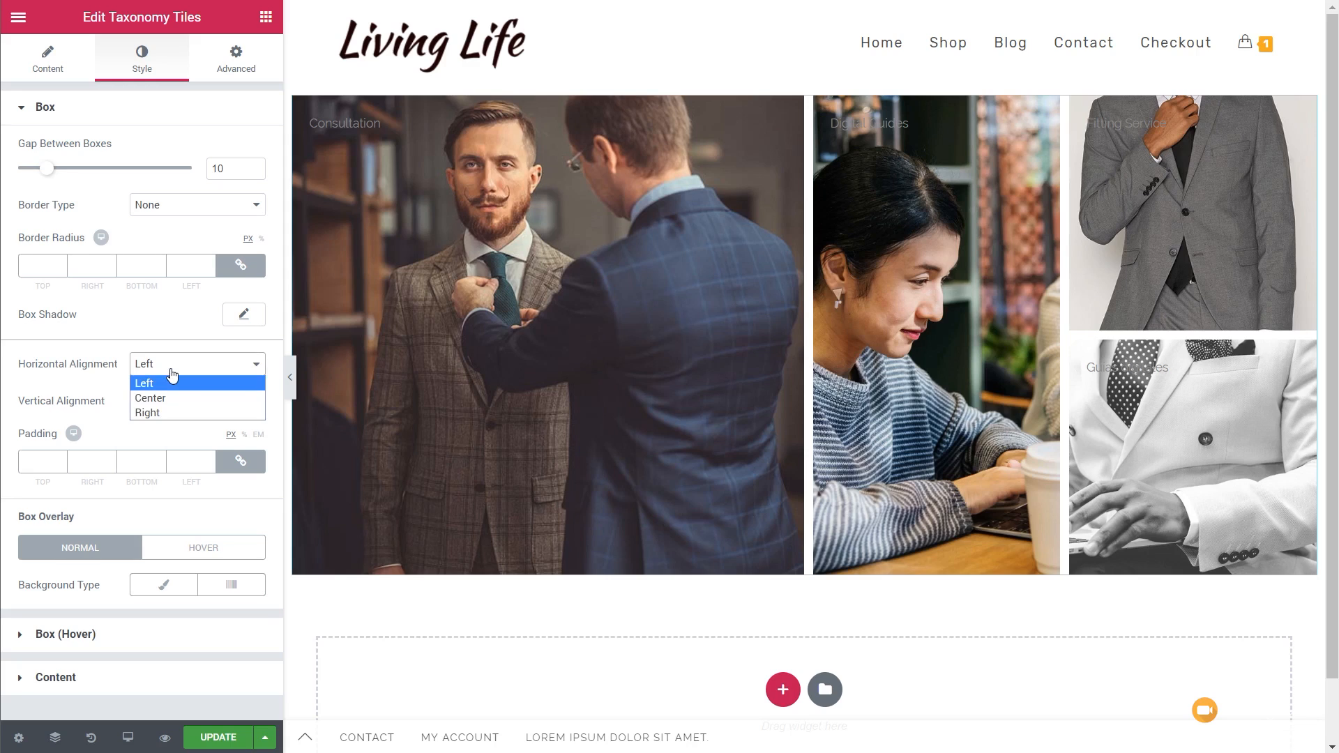
{"action": "left_click", "coordinate": [174, 396]}
{"action": "left_click", "coordinate": [181, 370]}
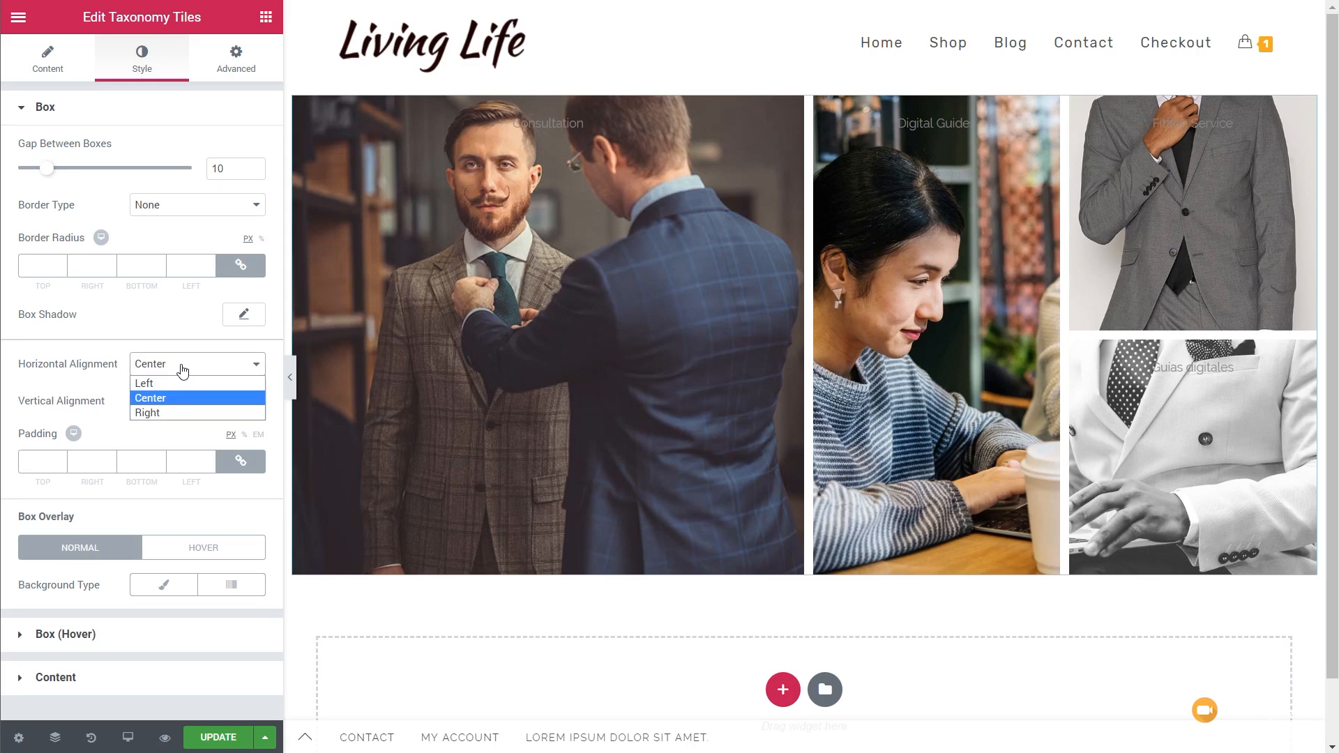
{"action": "left_click", "coordinate": [176, 380]}
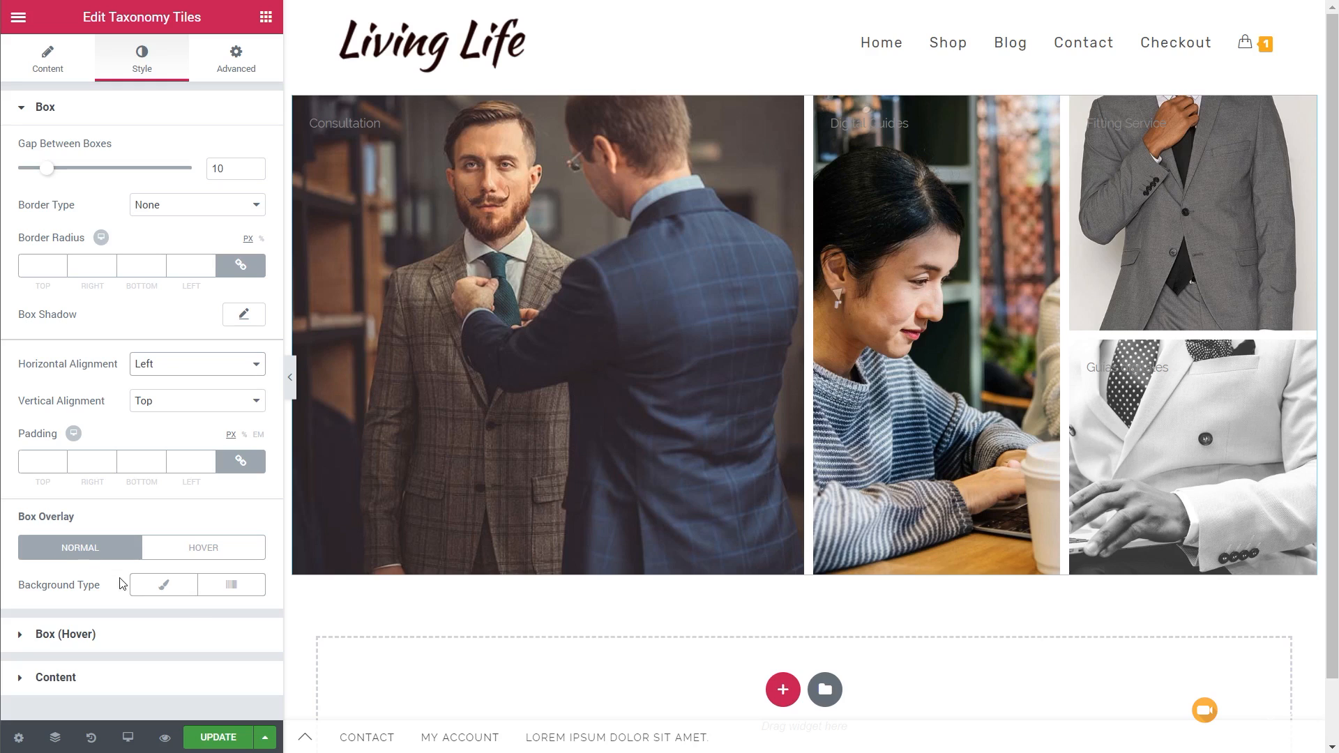
Step: Give the tiles' normal box overlay a classic black background at 0.4 opacity
{"action": "left_click", "coordinate": [163, 592]}
{"action": "scroll", "coordinate": [163, 591], "scroll_direction": "down", "scroll_amount": 3}
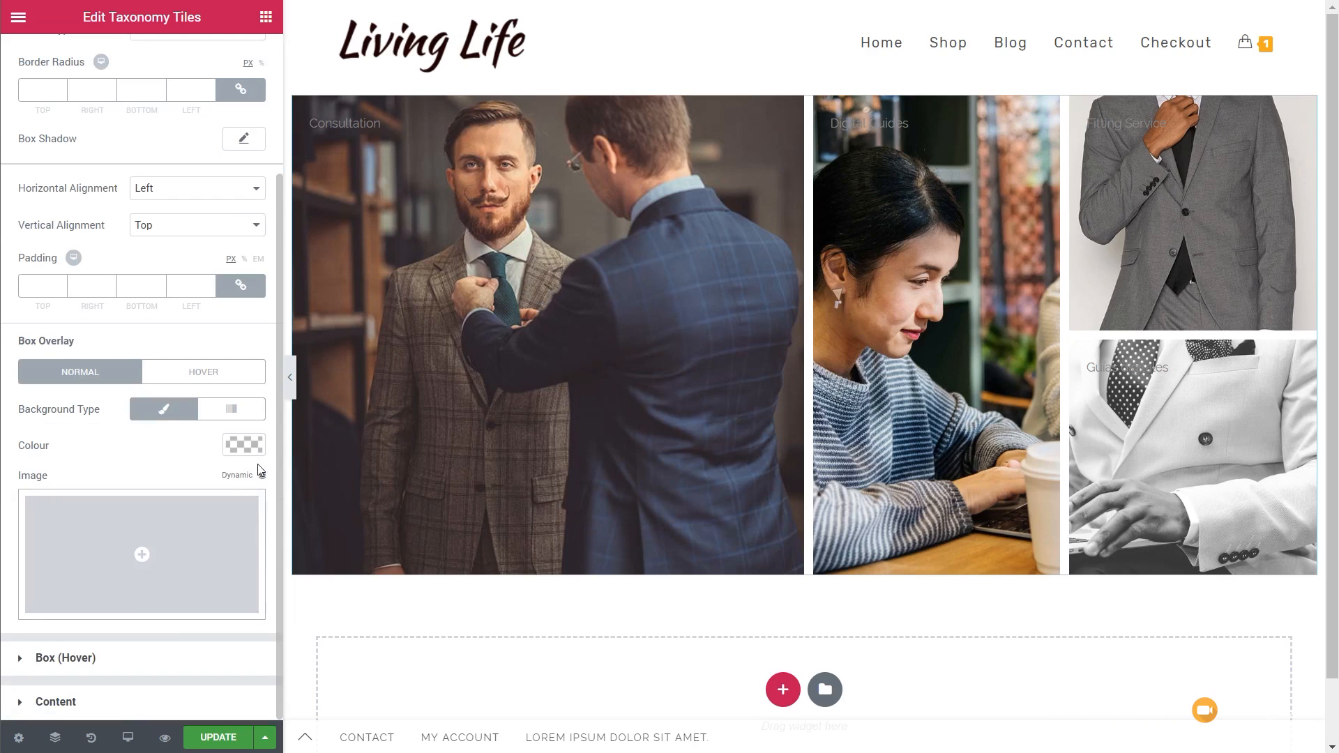
{"action": "left_click", "coordinate": [243, 445]}
{"action": "left_click_drag", "start_coordinate": [251, 474], "coordinate": [249, 580]}
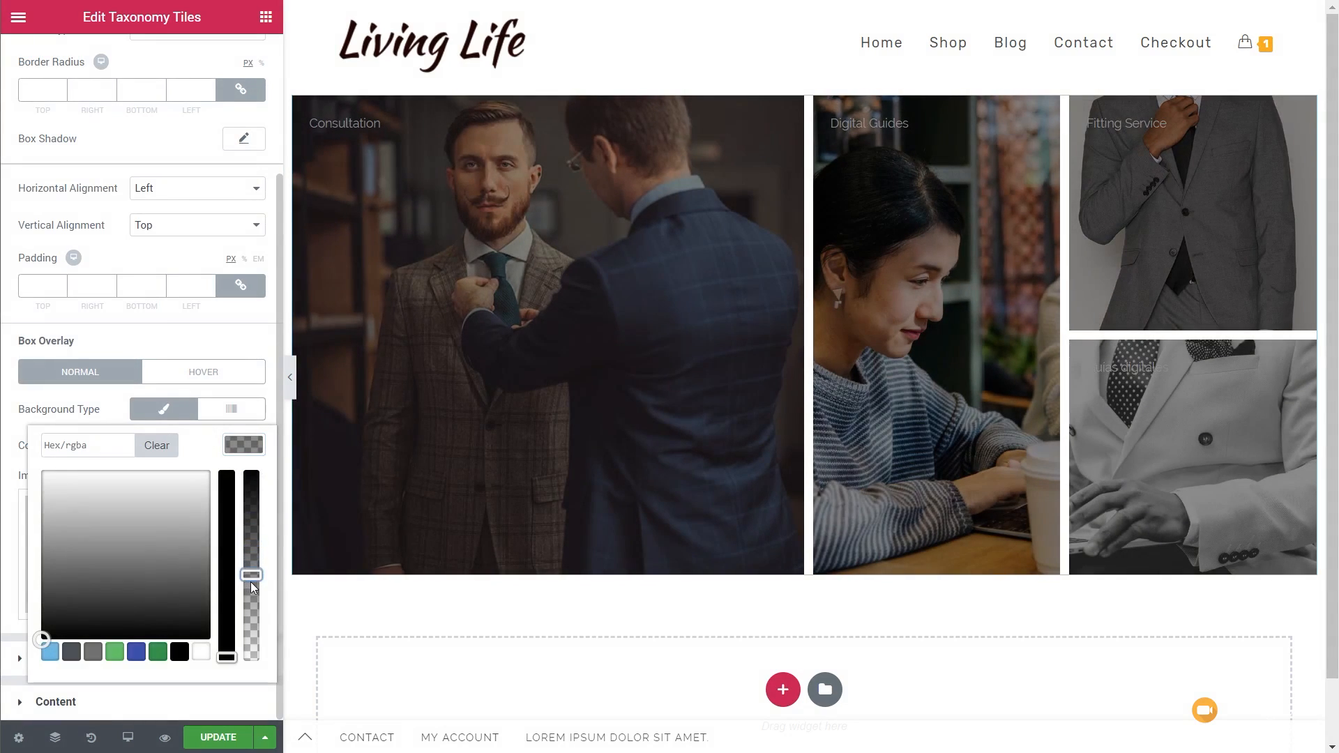
{"action": "left_click", "coordinate": [137, 652]}
{"action": "left_click_drag", "start_coordinate": [251, 574], "coordinate": [251, 567]}
{"action": "left_click", "coordinate": [179, 652]}
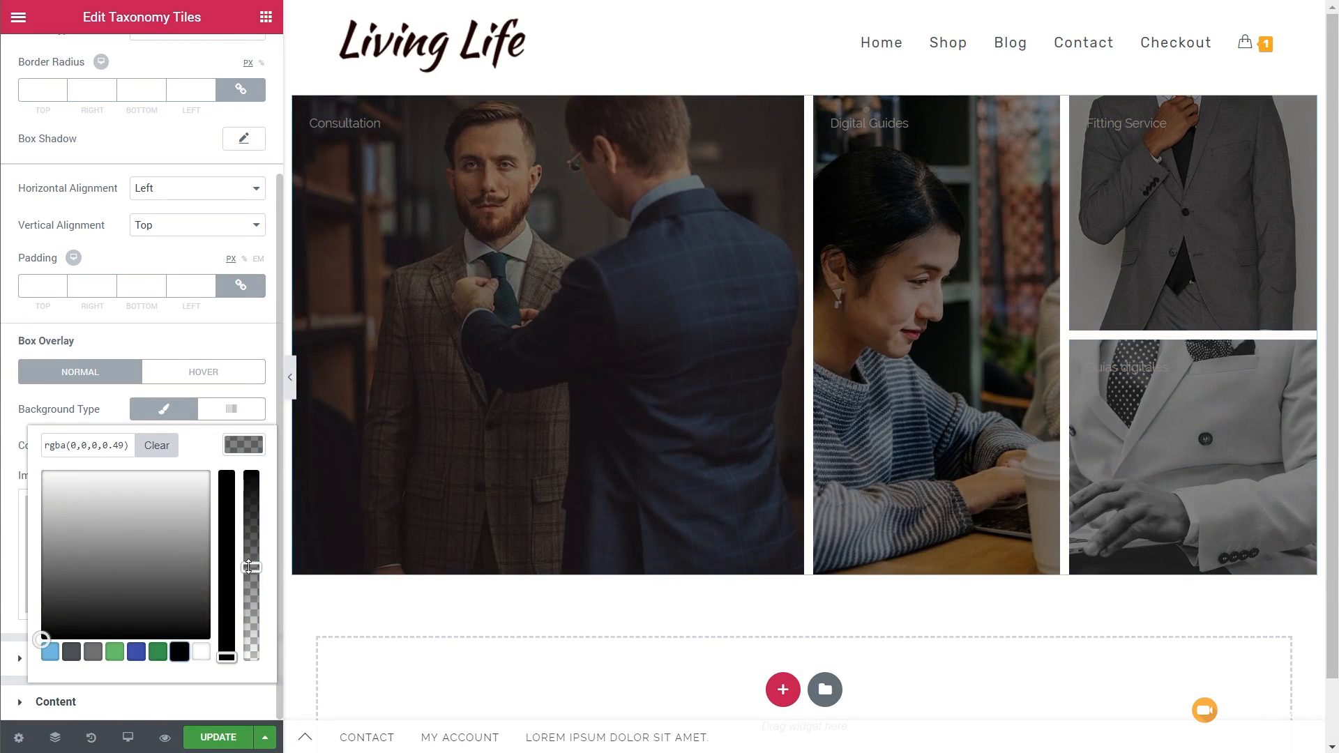
{"action": "mouse_move", "coordinate": [248, 567]}
{"action": "left_mouse_down"}
{"action": "mouse_move", "coordinate": [248, 553]}
{"action": "mouse_move", "coordinate": [248, 584]}
{"action": "left_mouse_up"}
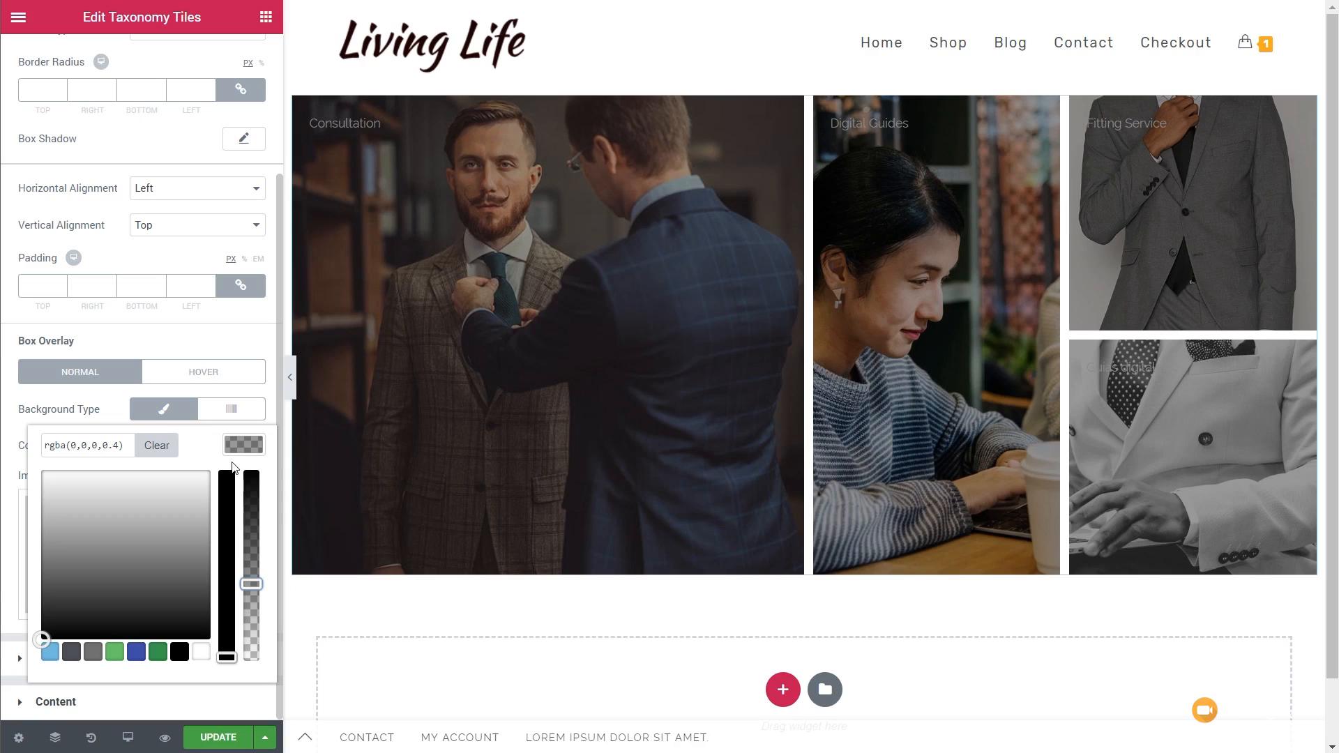
Step: Give the tiles' hover box overlay a classic black background with a lower opacity than the normal overlay
{"action": "left_click", "coordinate": [196, 373]}
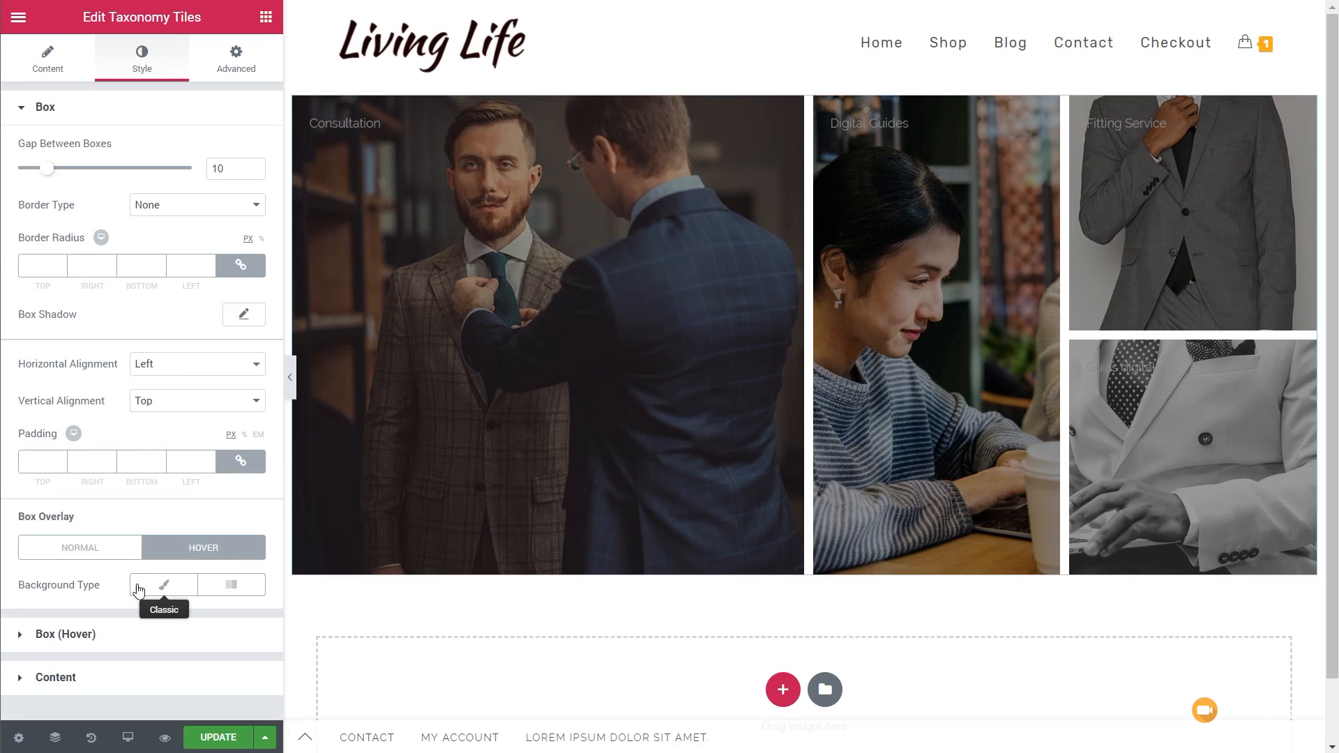
{"action": "left_click", "coordinate": [163, 585]}
{"action": "scroll", "coordinate": [162, 591], "scroll_direction": "down", "scroll_amount": 3}
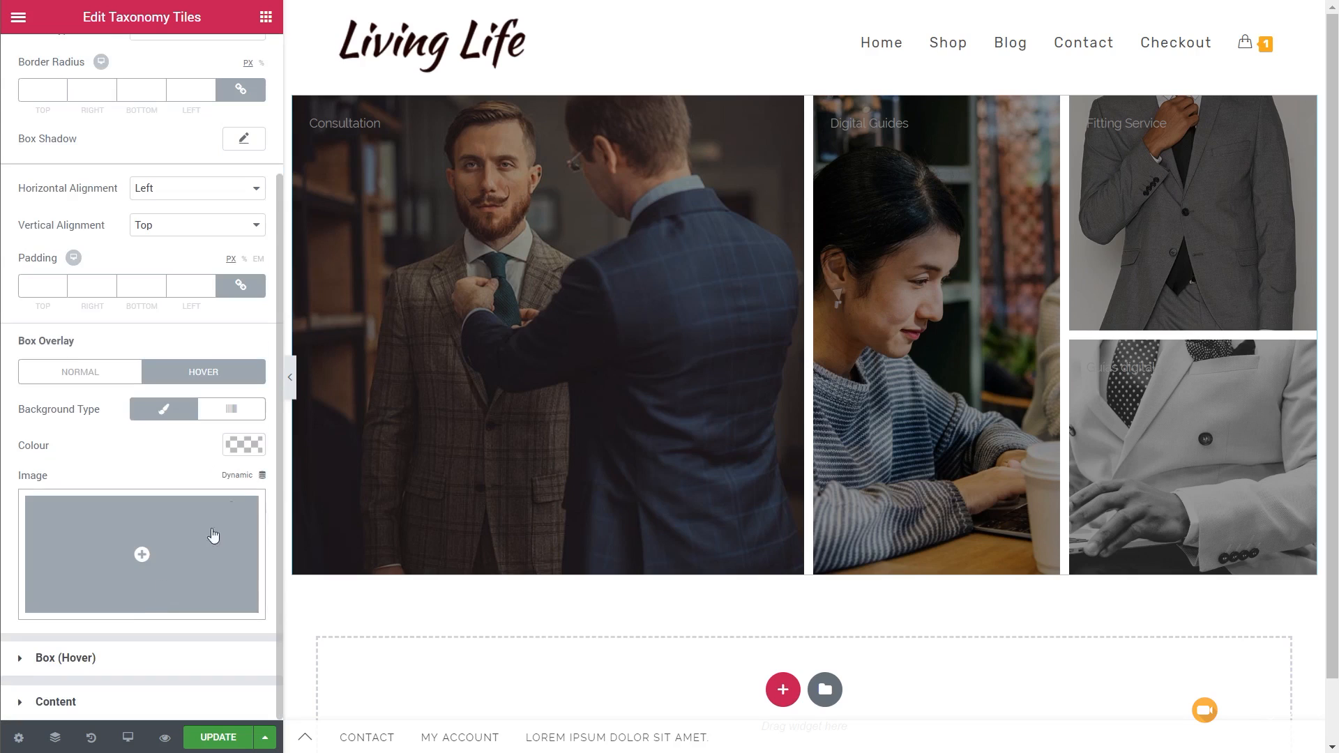
{"action": "left_click", "coordinate": [244, 444]}
{"action": "left_click_drag", "start_coordinate": [255, 477], "coordinate": [261, 592]}
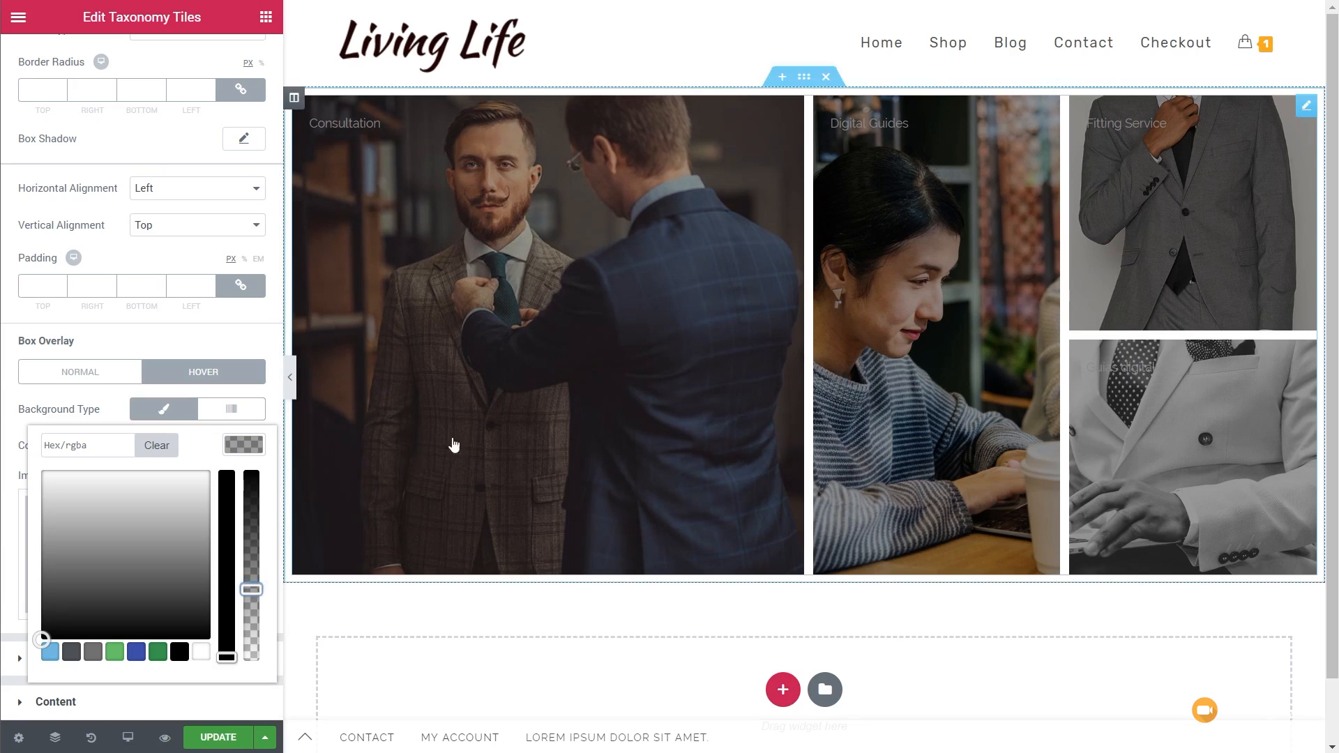
{"action": "left_click_drag", "start_coordinate": [240, 589], "coordinate": [252, 618]}
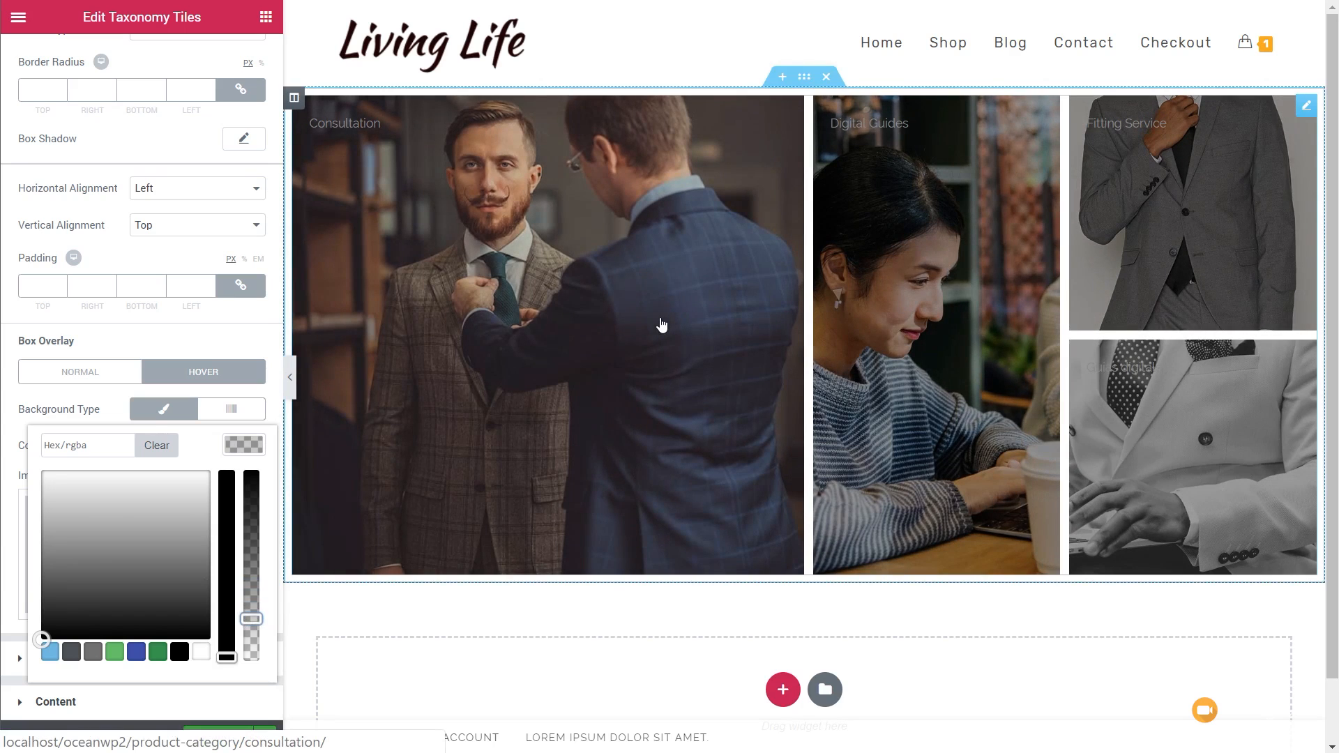
{"action": "left_click", "coordinate": [245, 444]}
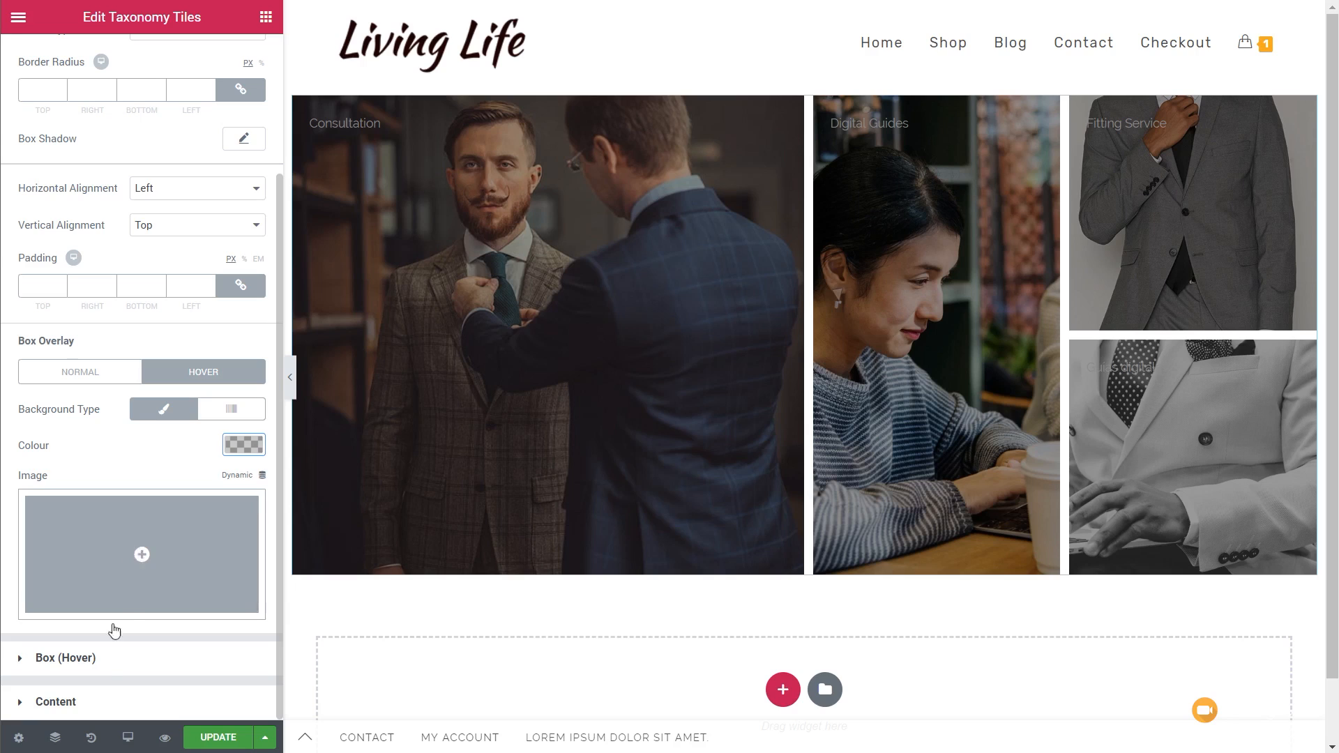
Step: Try blue #4054b2 as the content background color in the box hover style, and clear it
{"action": "left_click", "coordinate": [104, 661]}
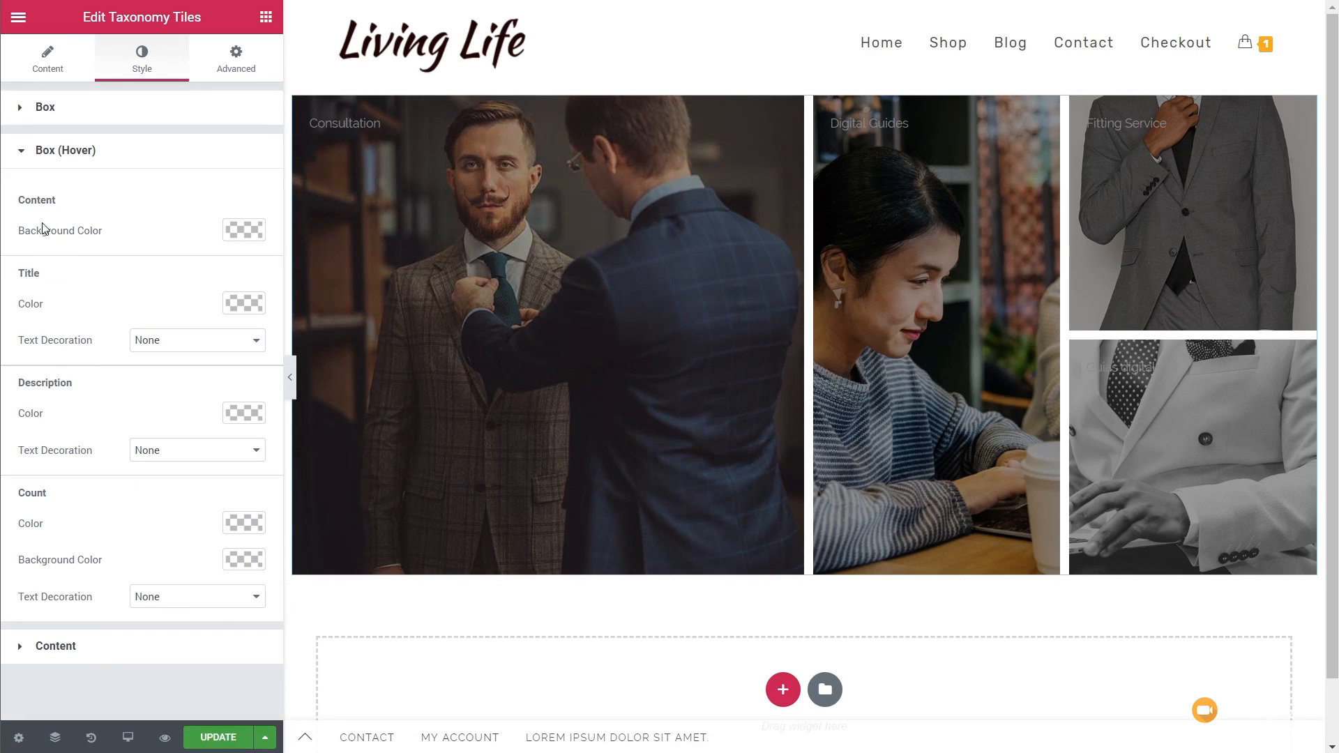
{"action": "left_click", "coordinate": [255, 230]}
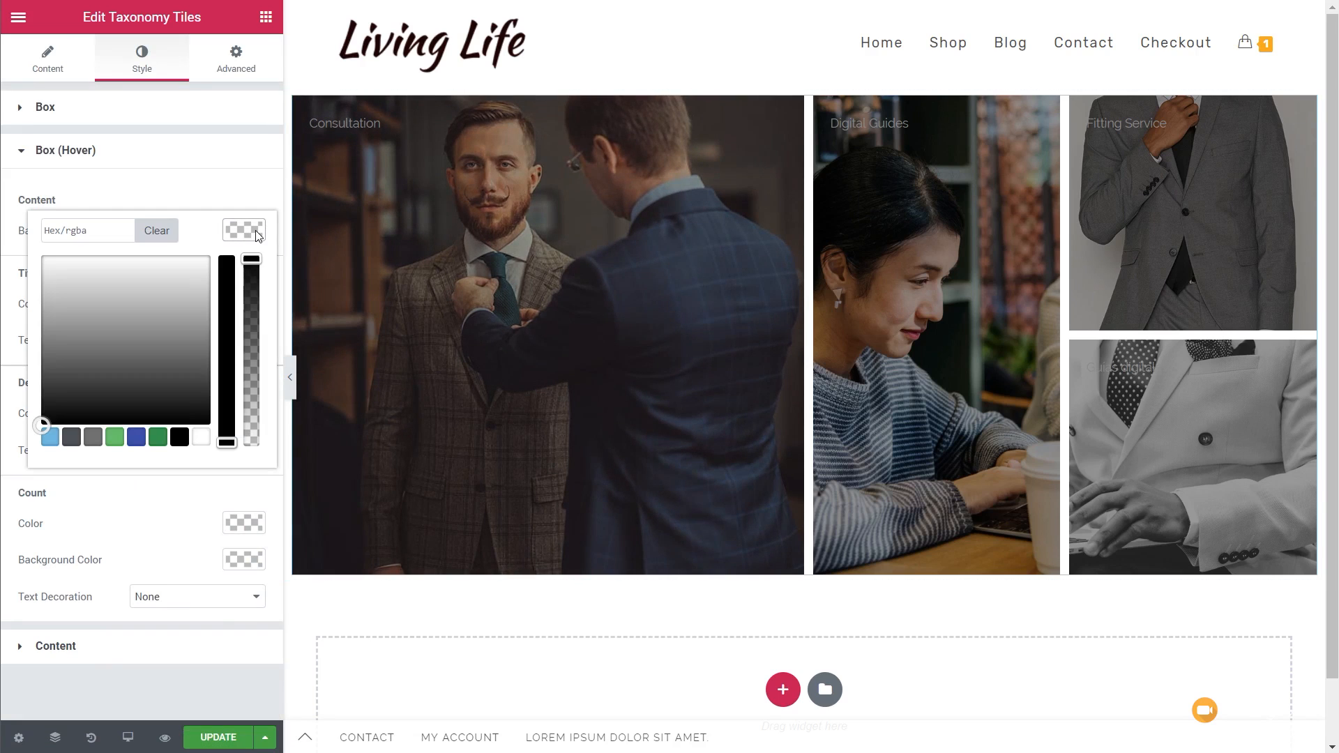
{"action": "left_click", "coordinate": [137, 437]}
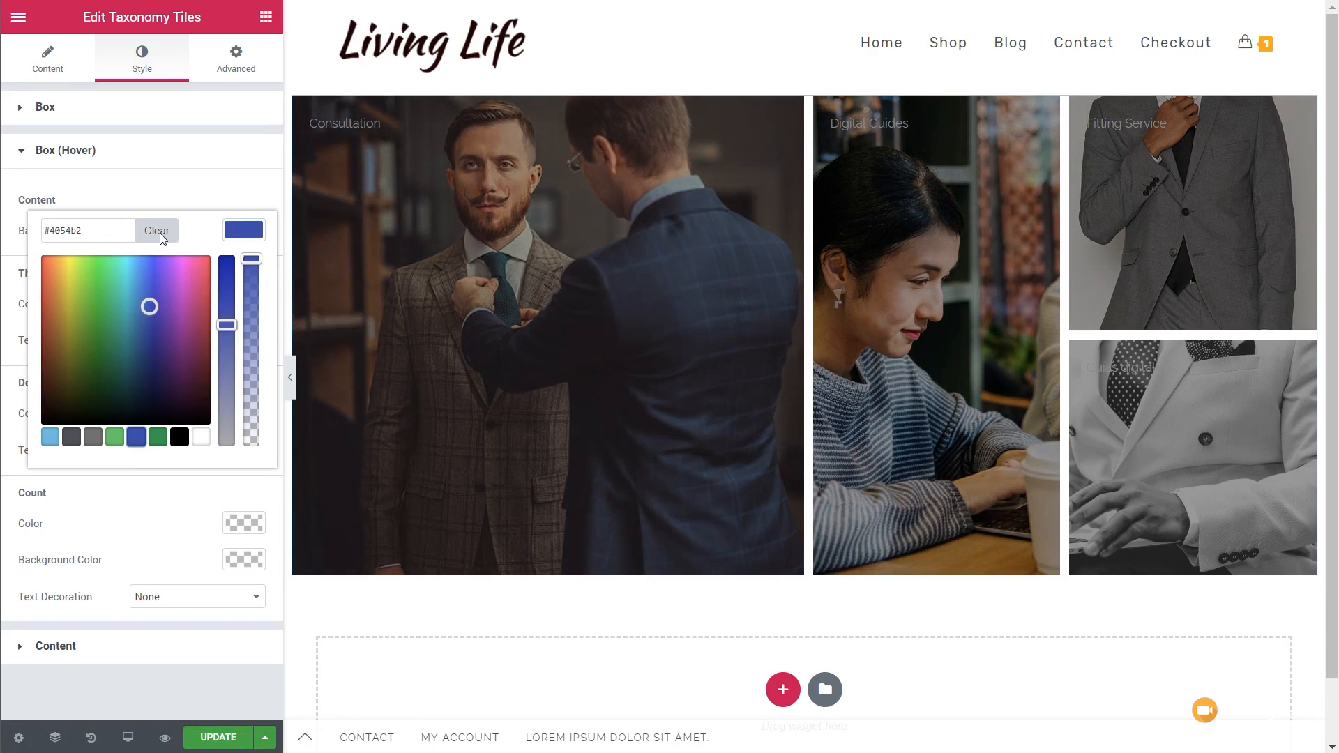
{"action": "left_click", "coordinate": [159, 231]}
{"action": "left_click", "coordinate": [251, 177]}
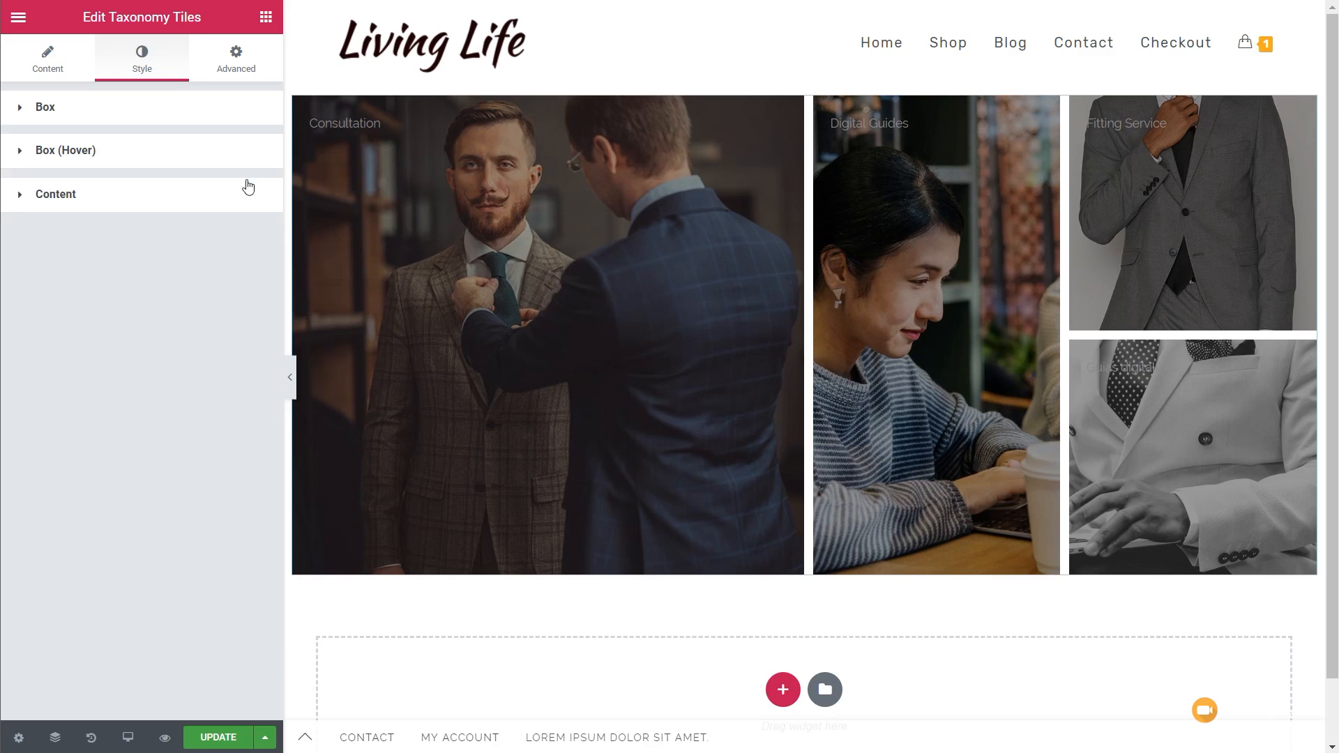
Step: Set the title and description colors in the box hover style to white (#ffffff)
{"action": "left_click", "coordinate": [209, 175]}
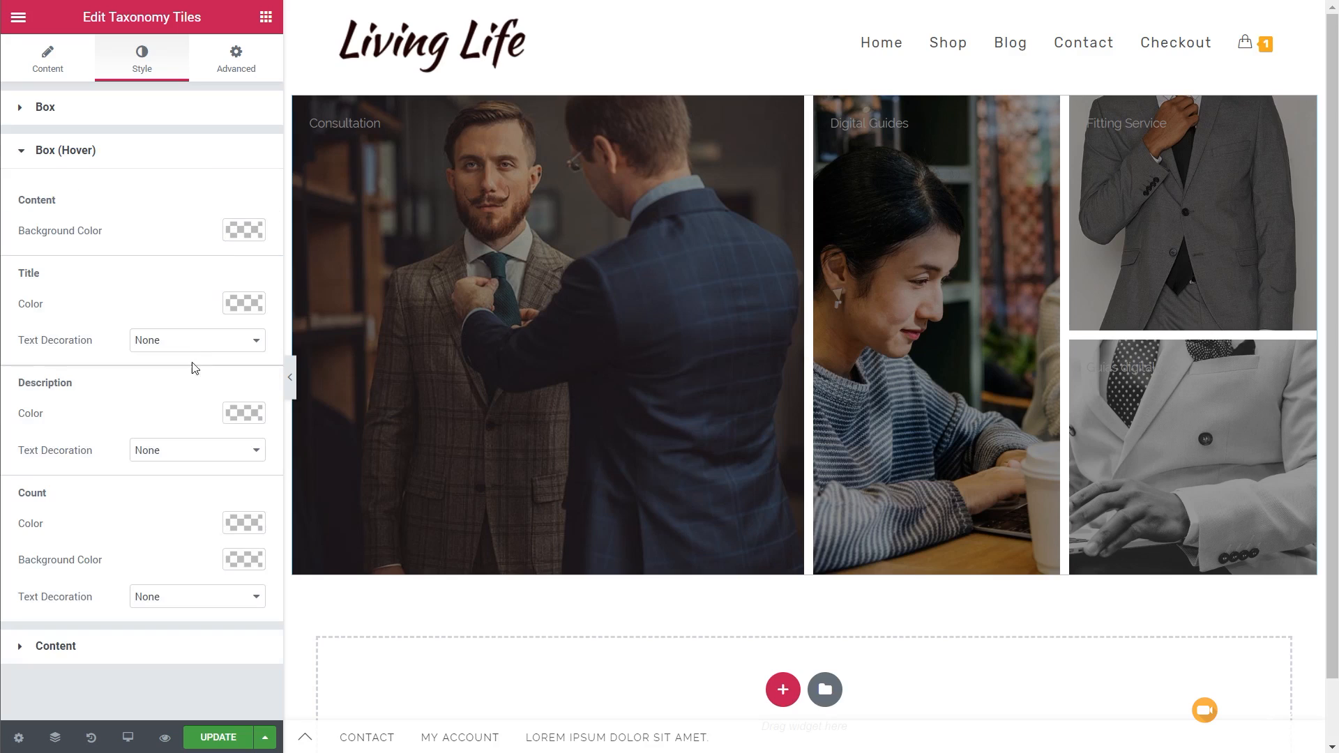
{"action": "left_click", "coordinate": [242, 300]}
{"action": "left_click", "coordinate": [202, 511]}
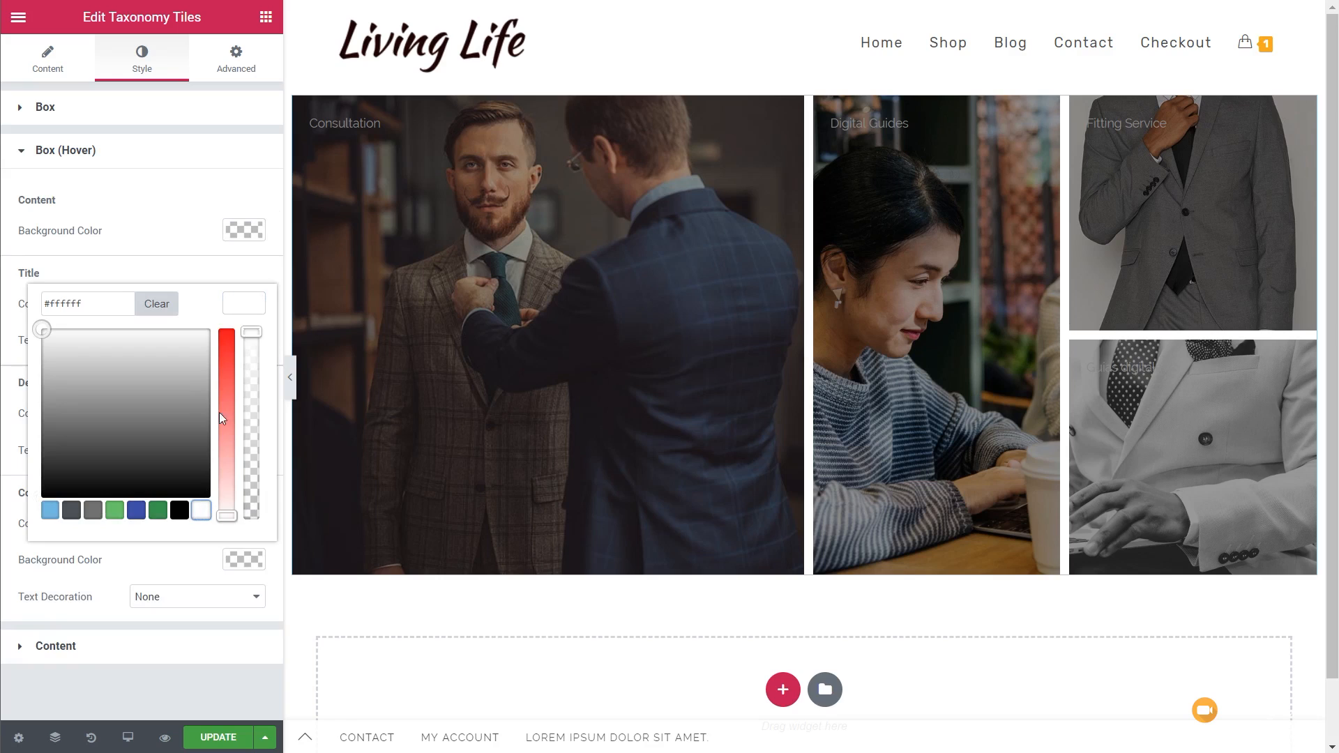
{"action": "left_click", "coordinate": [246, 302]}
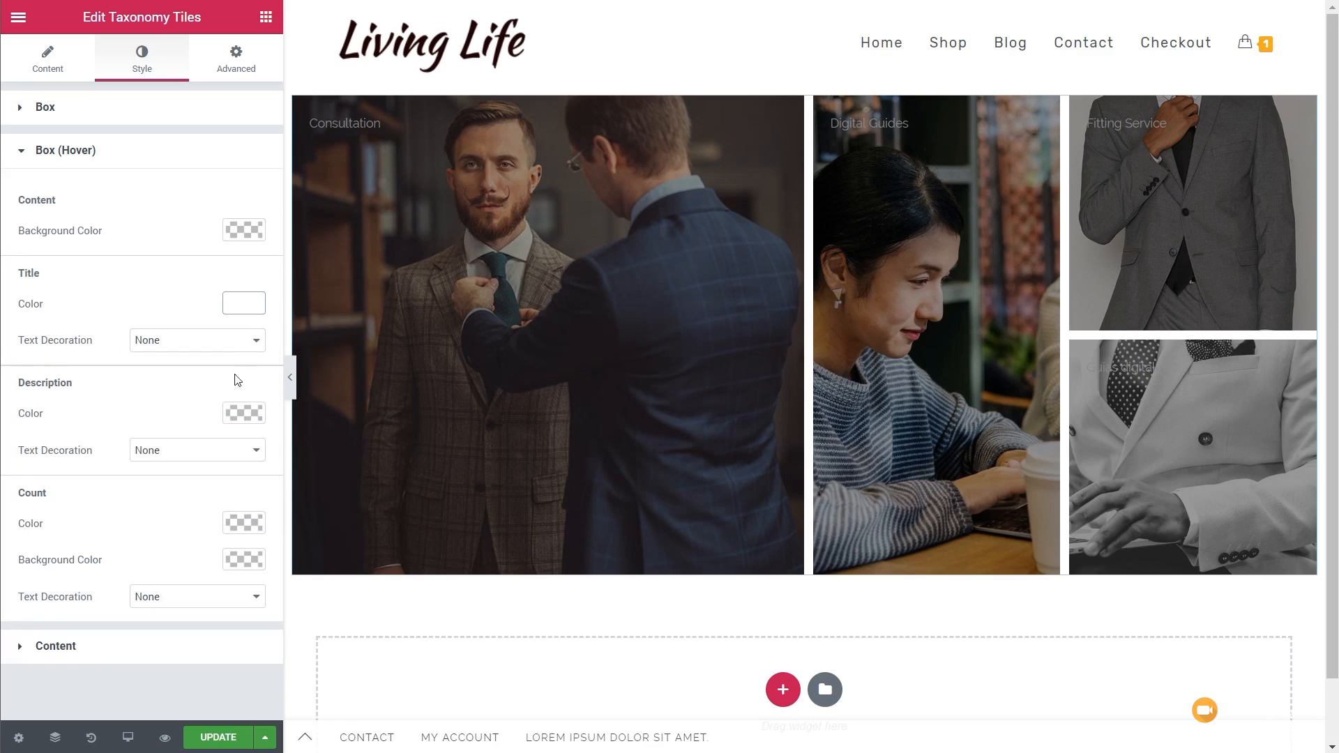
{"action": "left_click", "coordinate": [252, 412]}
{"action": "left_click", "coordinate": [207, 618]}
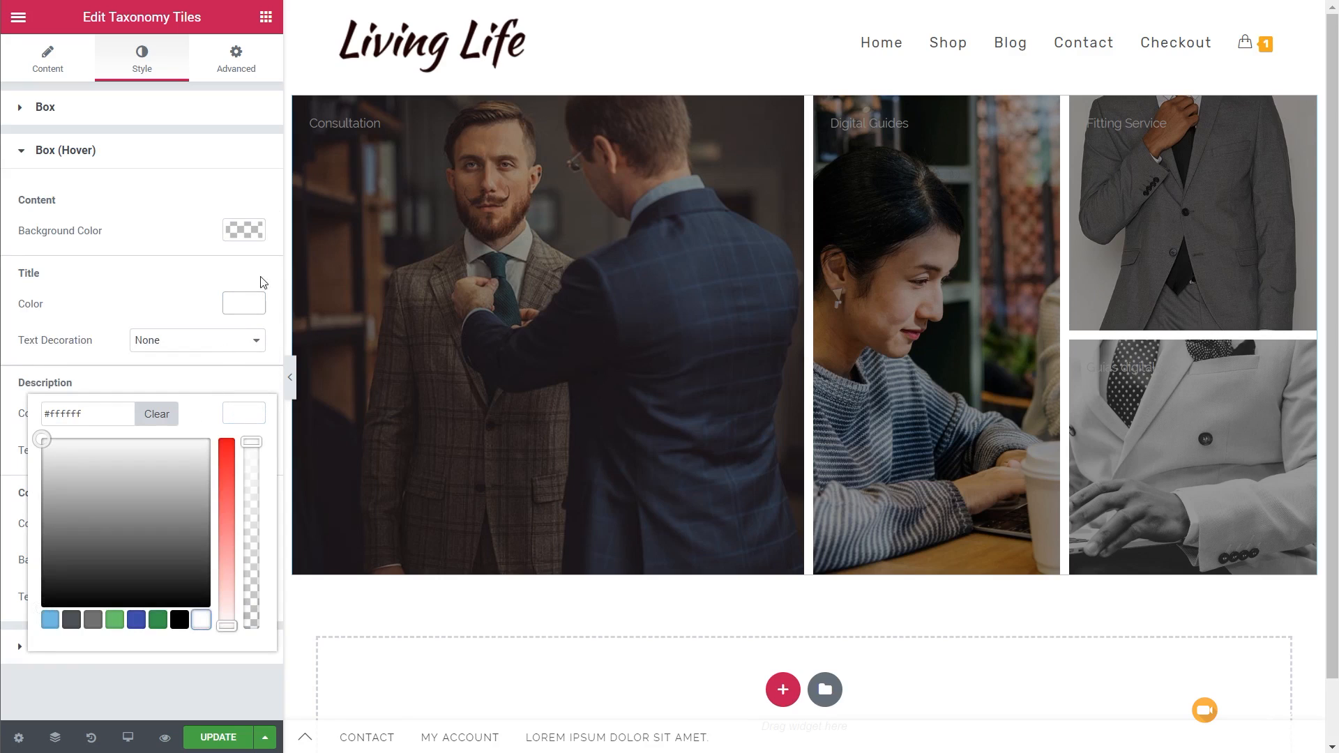
{"action": "left_click", "coordinate": [220, 284]}
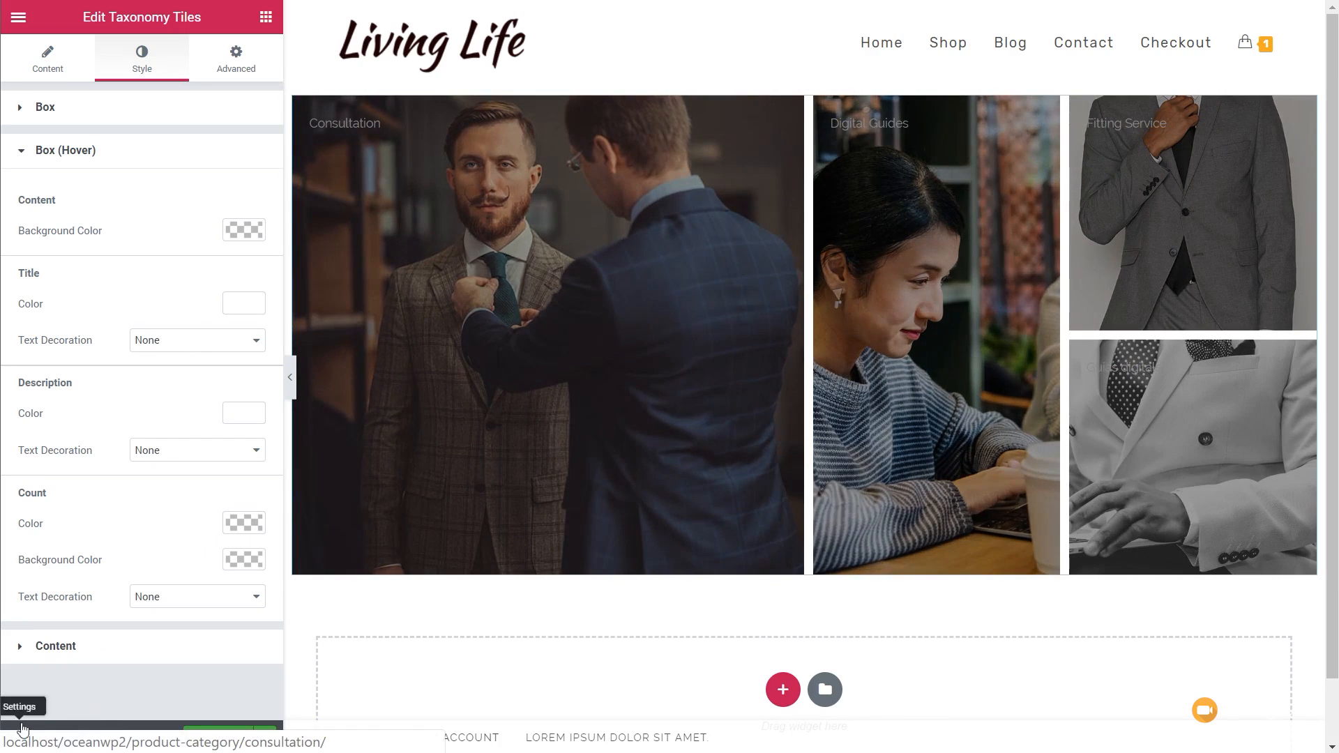
Step: Set the tiles' title color in the content style to white (#ffffff)
{"action": "left_click", "coordinate": [83, 645]}
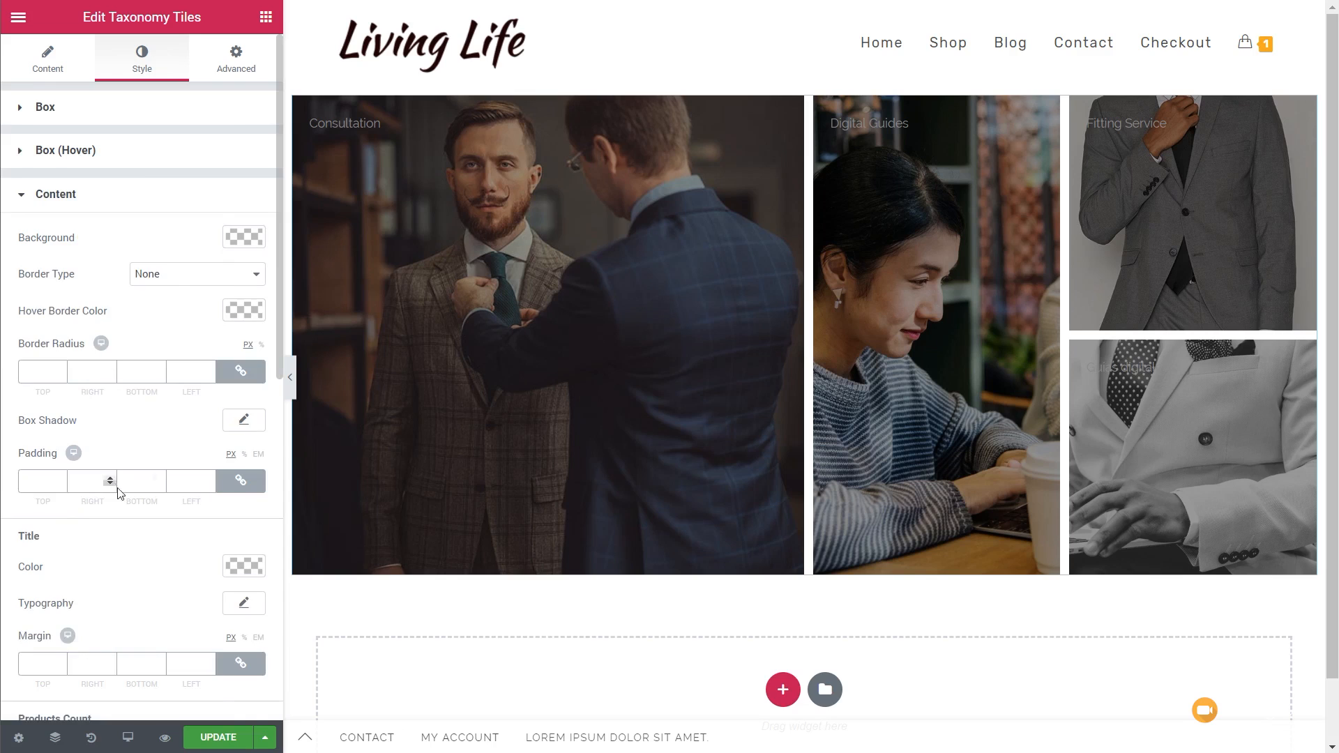
{"action": "scroll", "coordinate": [110, 479], "scroll_direction": "down", "scroll_amount": 2}
{"action": "left_click", "coordinate": [244, 458]}
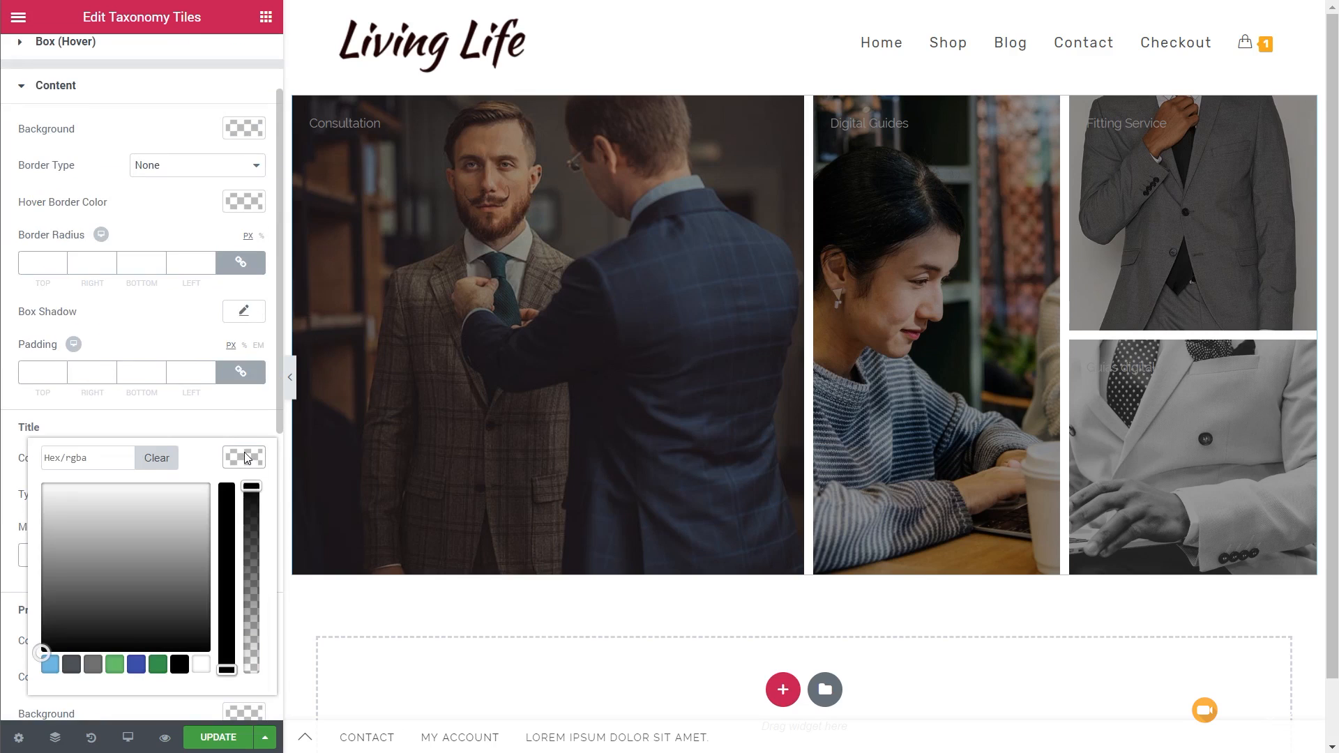
{"action": "left_click", "coordinate": [201, 666]}
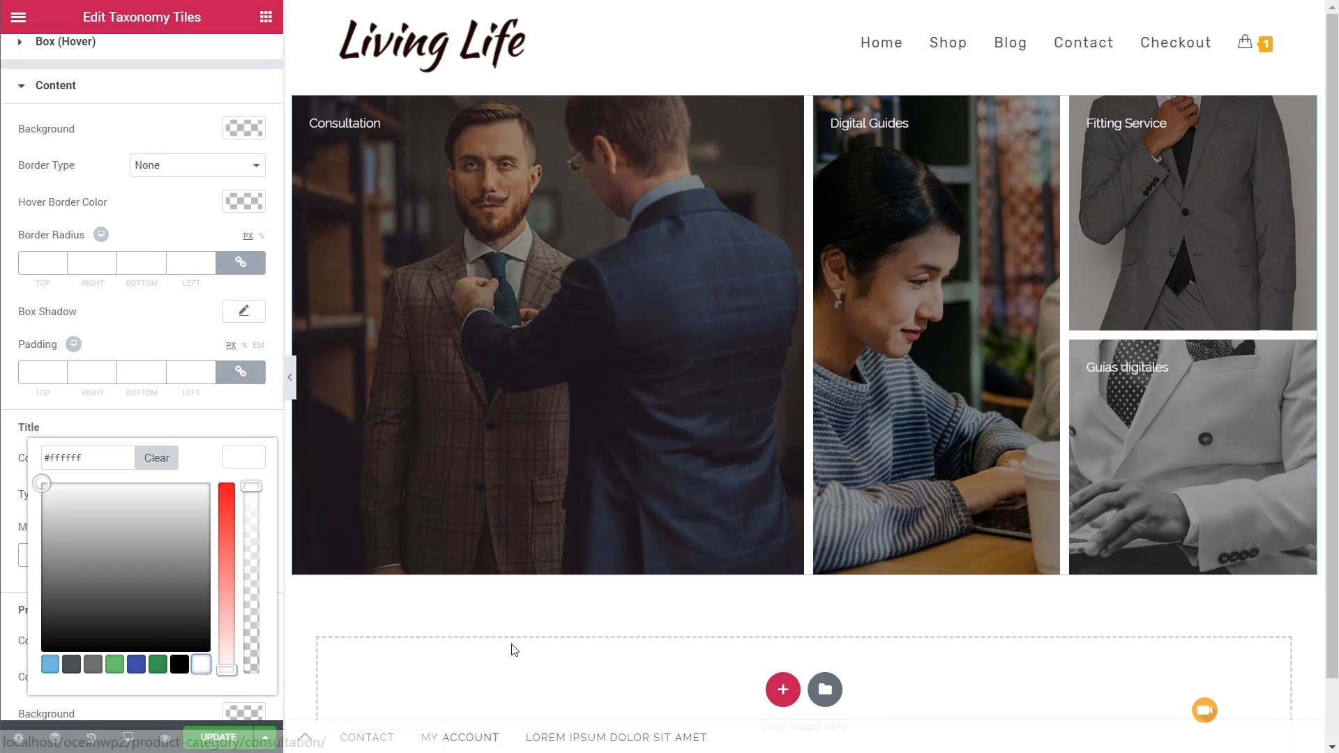
{"action": "left_click", "coordinate": [244, 458]}
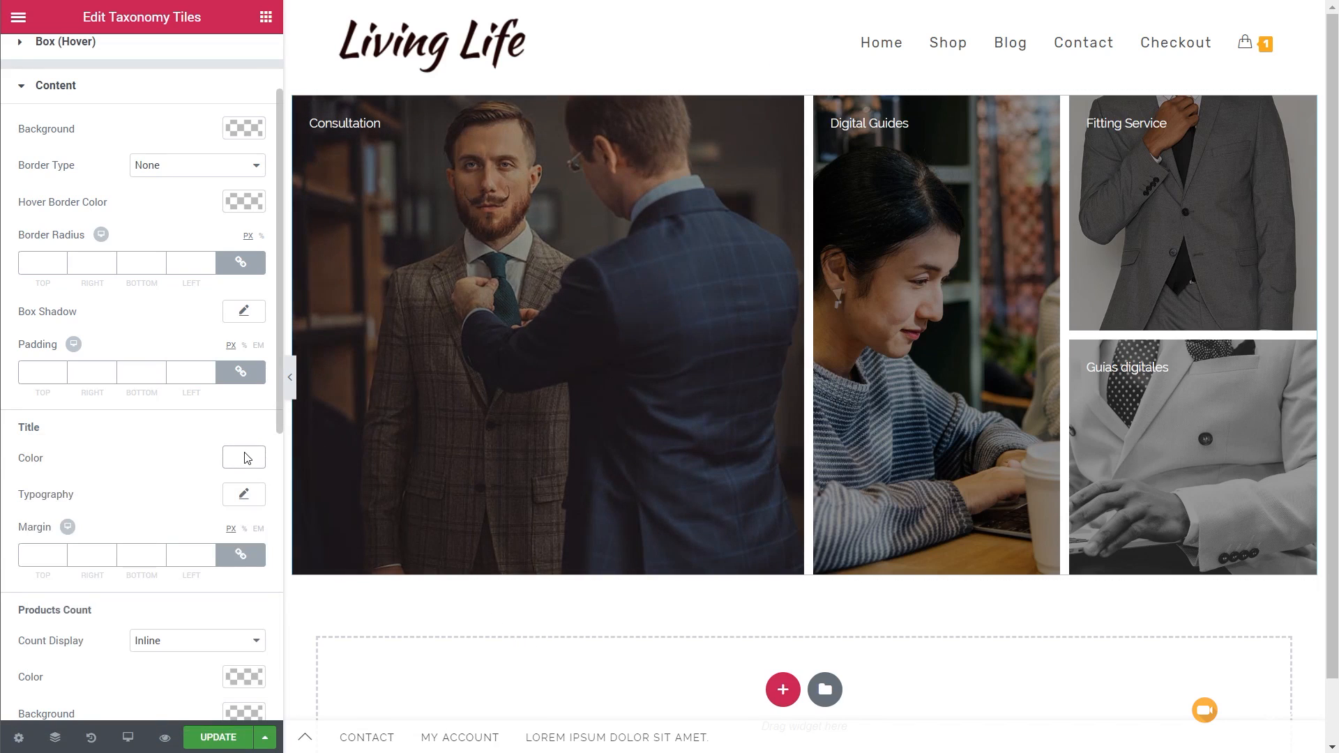
{"action": "scroll", "coordinate": [45, 658], "scroll_direction": "down", "scroll_amount": 3}
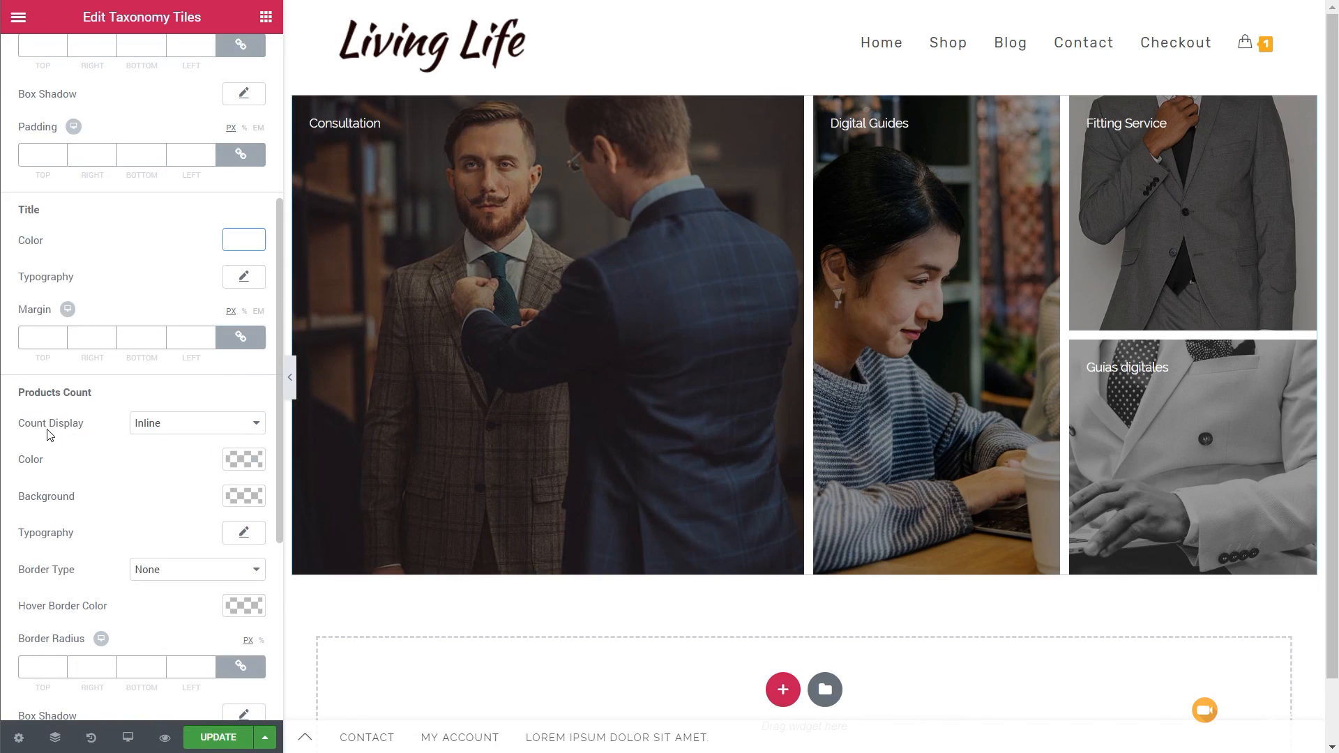
{"action": "left_click", "coordinate": [134, 427]}
{"action": "left_click", "coordinate": [98, 458]}
{"action": "scroll", "coordinate": [129, 504], "scroll_direction": "down", "scroll_amount": 5}
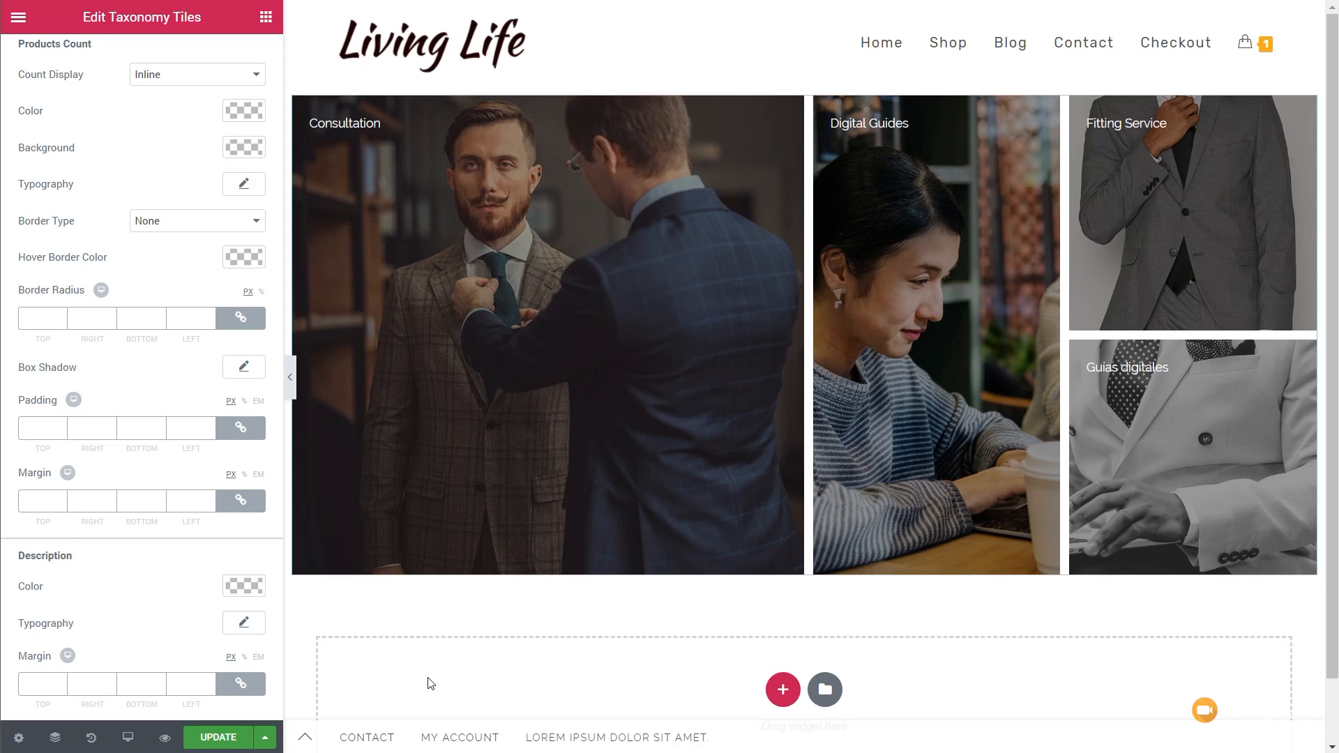
Step: Add a Jet Woo Builder Products Grid widget in a new section below the category tiles
{"action": "left_click", "coordinate": [431, 683]}
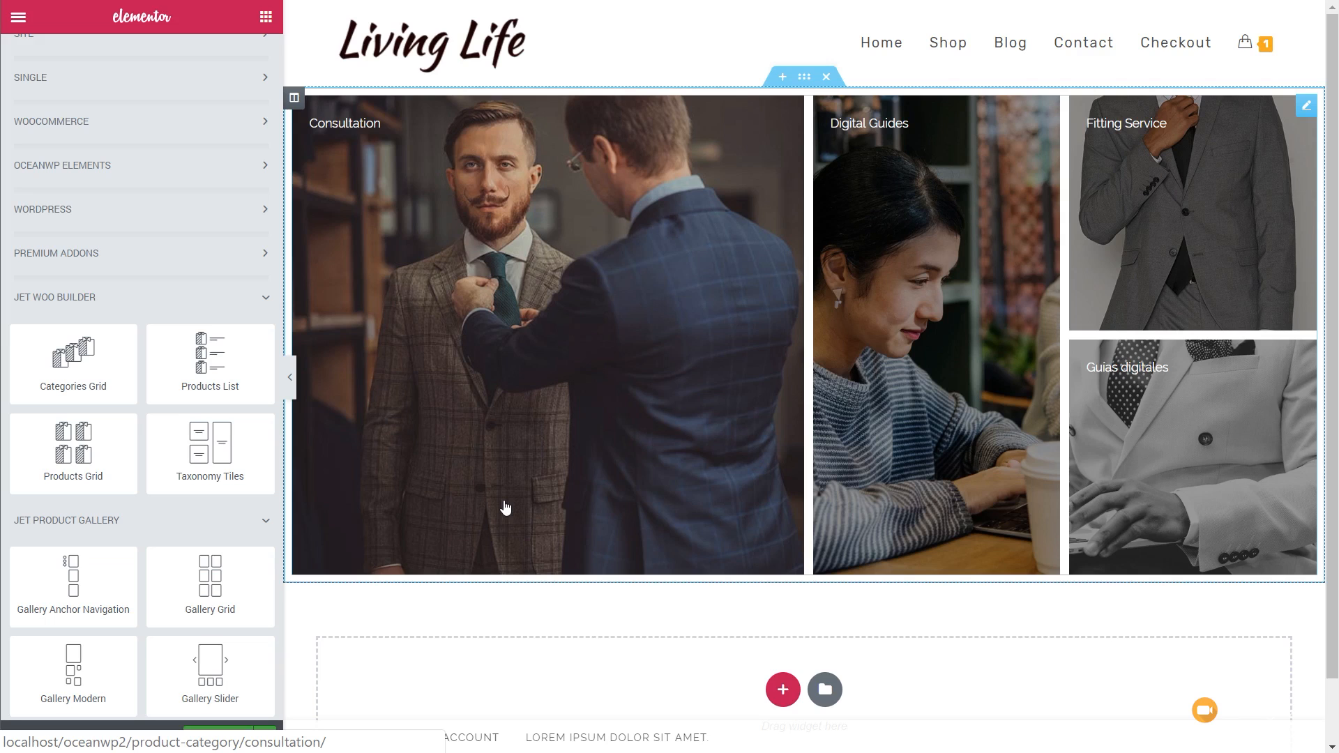
{"action": "scroll", "coordinate": [506, 508], "scroll_direction": "down", "scroll_amount": 1}
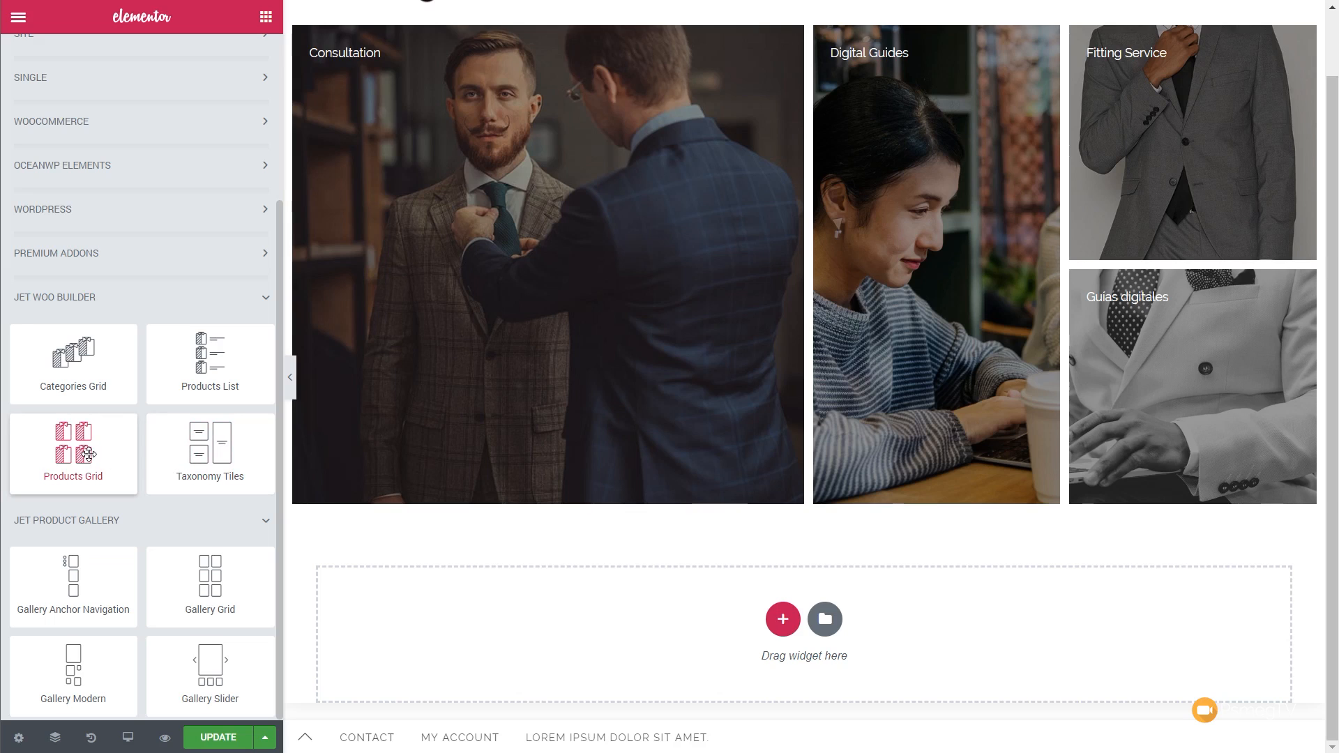
{"action": "left_click_drag", "start_coordinate": [88, 454], "coordinate": [547, 638]}
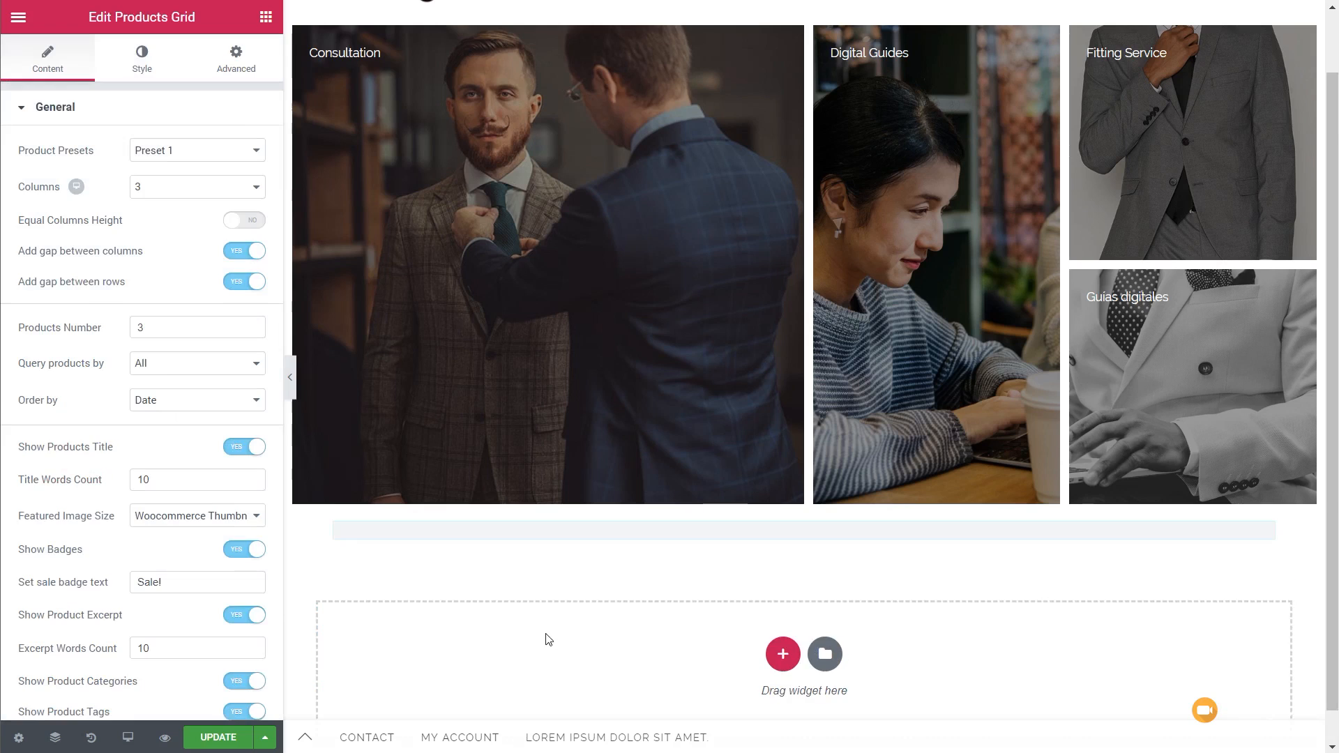
{"action": "scroll", "coordinate": [872, 530], "scroll_direction": "down", "scroll_amount": 6}
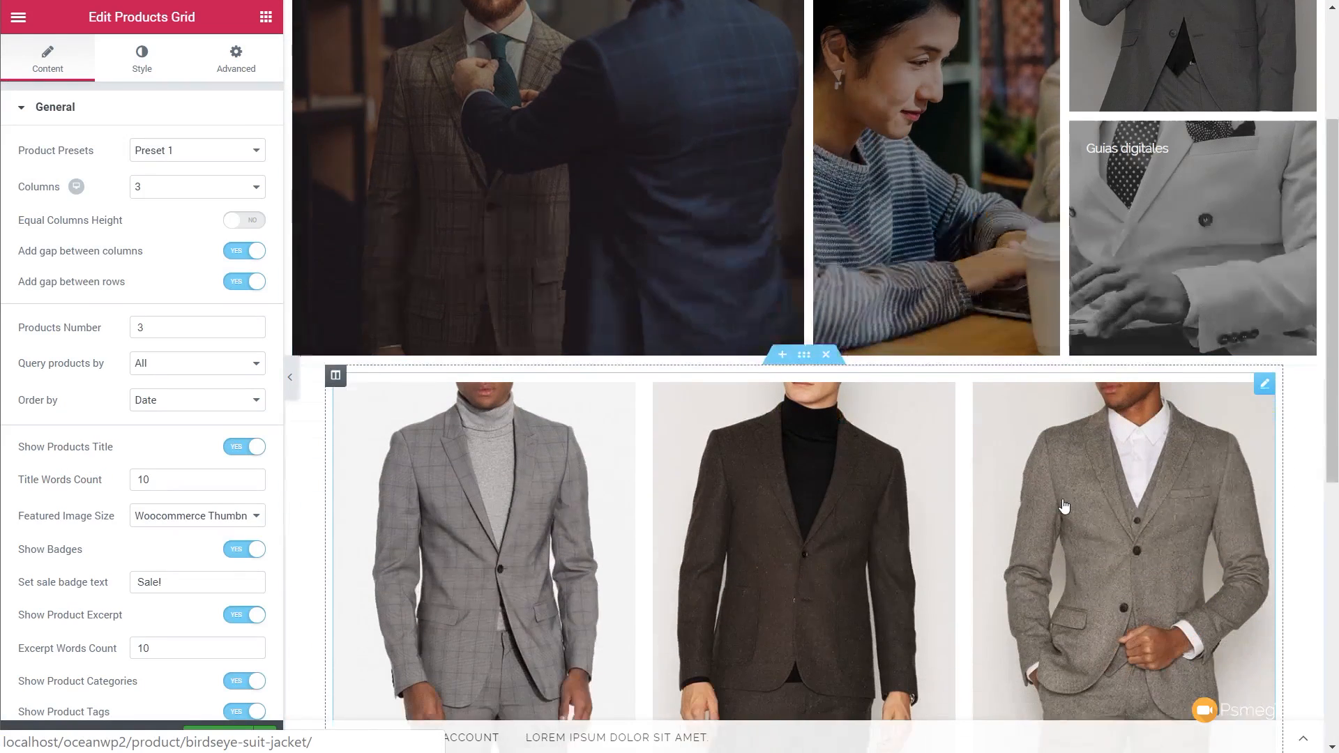
{"action": "scroll", "coordinate": [688, 589], "scroll_direction": "down", "scroll_amount": 1}
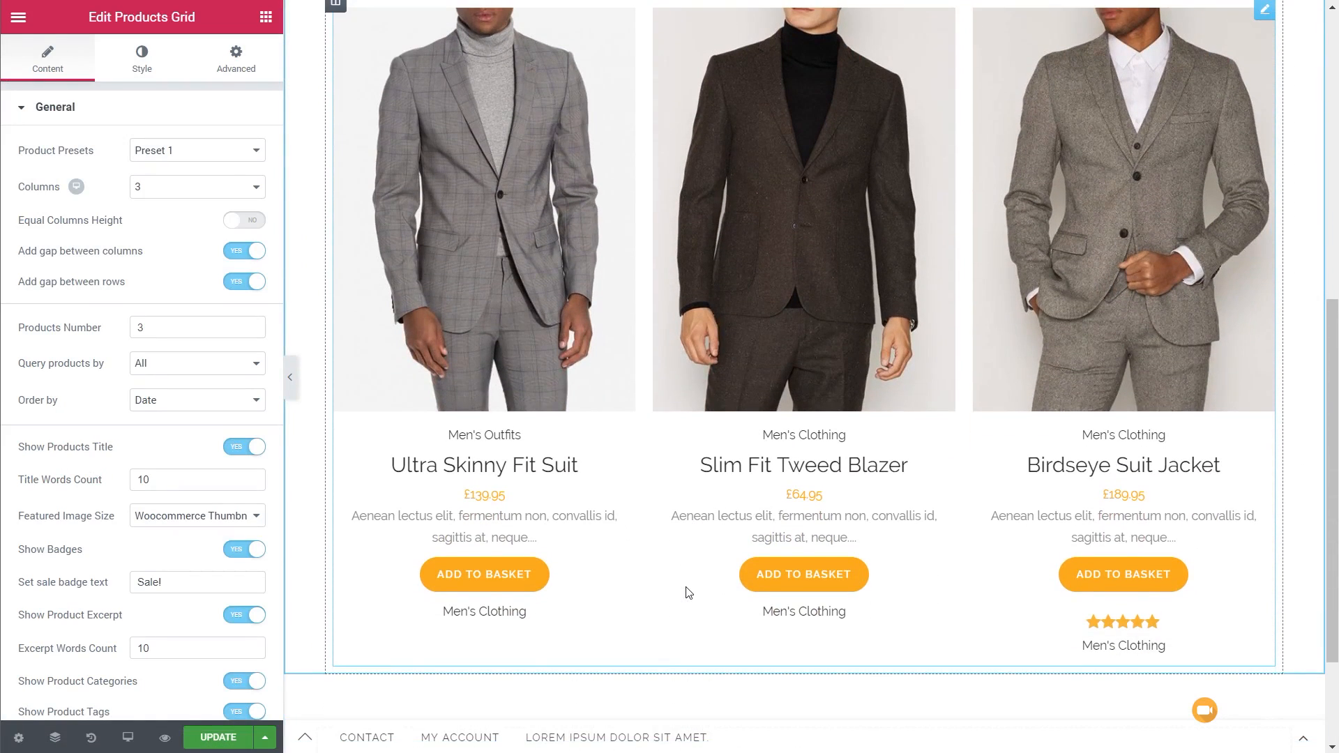
{"action": "scroll", "coordinate": [688, 592], "scroll_direction": "down", "scroll_amount": 1}
{"action": "scroll", "coordinate": [688, 592], "scroll_direction": "up", "scroll_amount": 2}
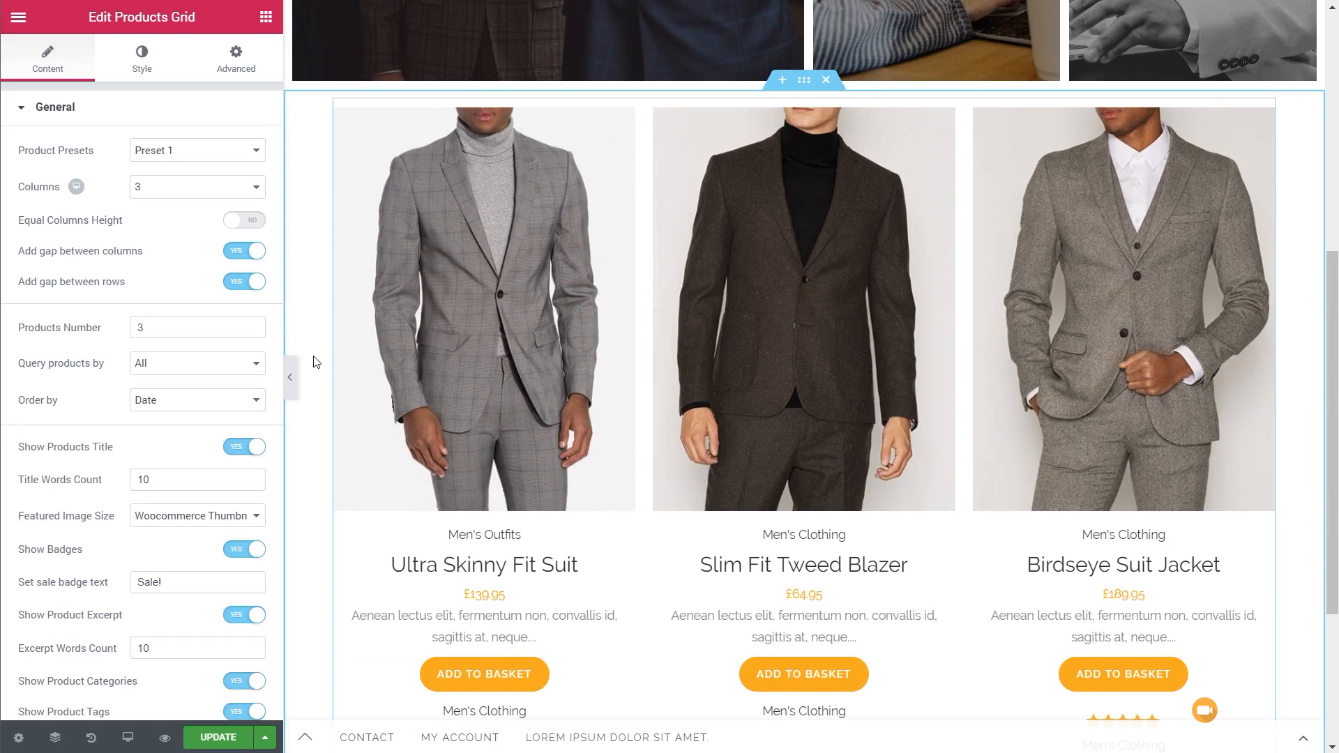
Step: Try Preset 2 as the products grid's product preset, and switch it to Preset 3
{"action": "left_click", "coordinate": [199, 151]}
{"action": "left_click", "coordinate": [200, 183]}
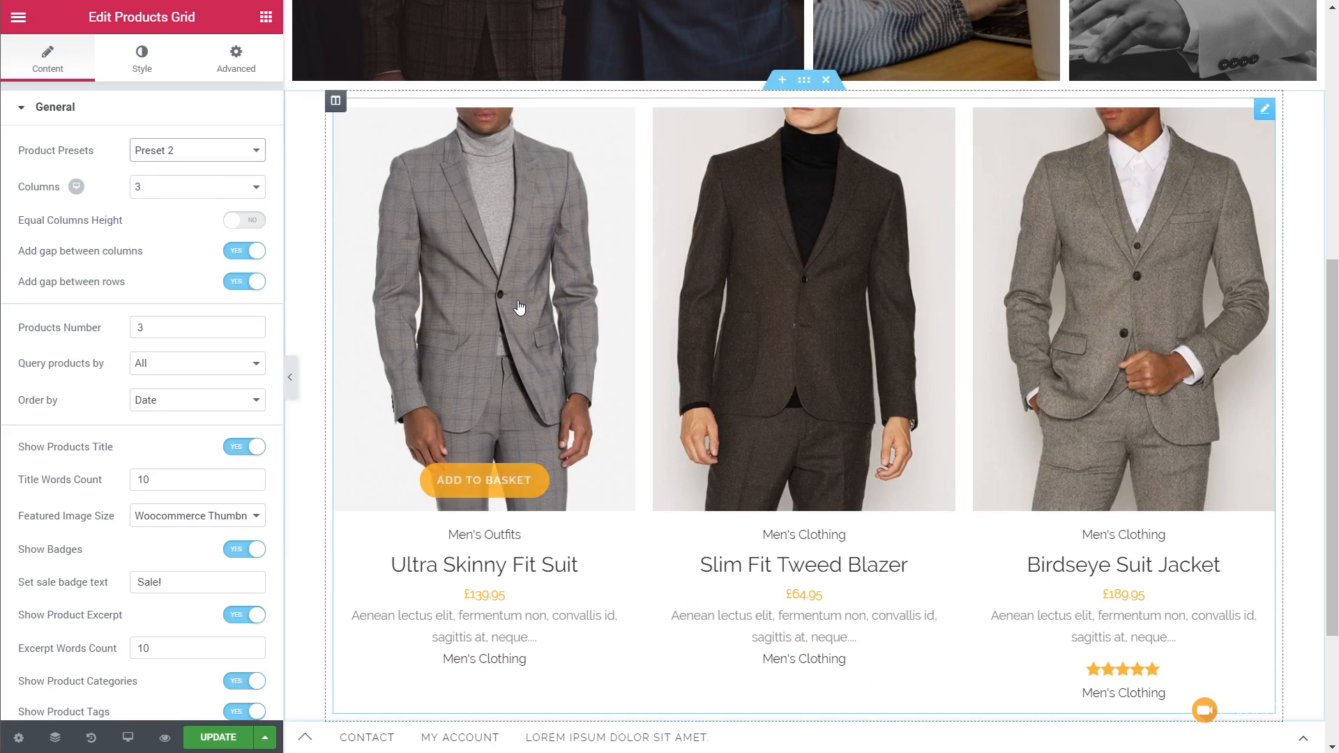
{"action": "left_click", "coordinate": [242, 154]}
{"action": "left_click", "coordinate": [206, 197]}
{"action": "left_click", "coordinate": [203, 155]}
{"action": "left_click", "coordinate": [198, 198]}
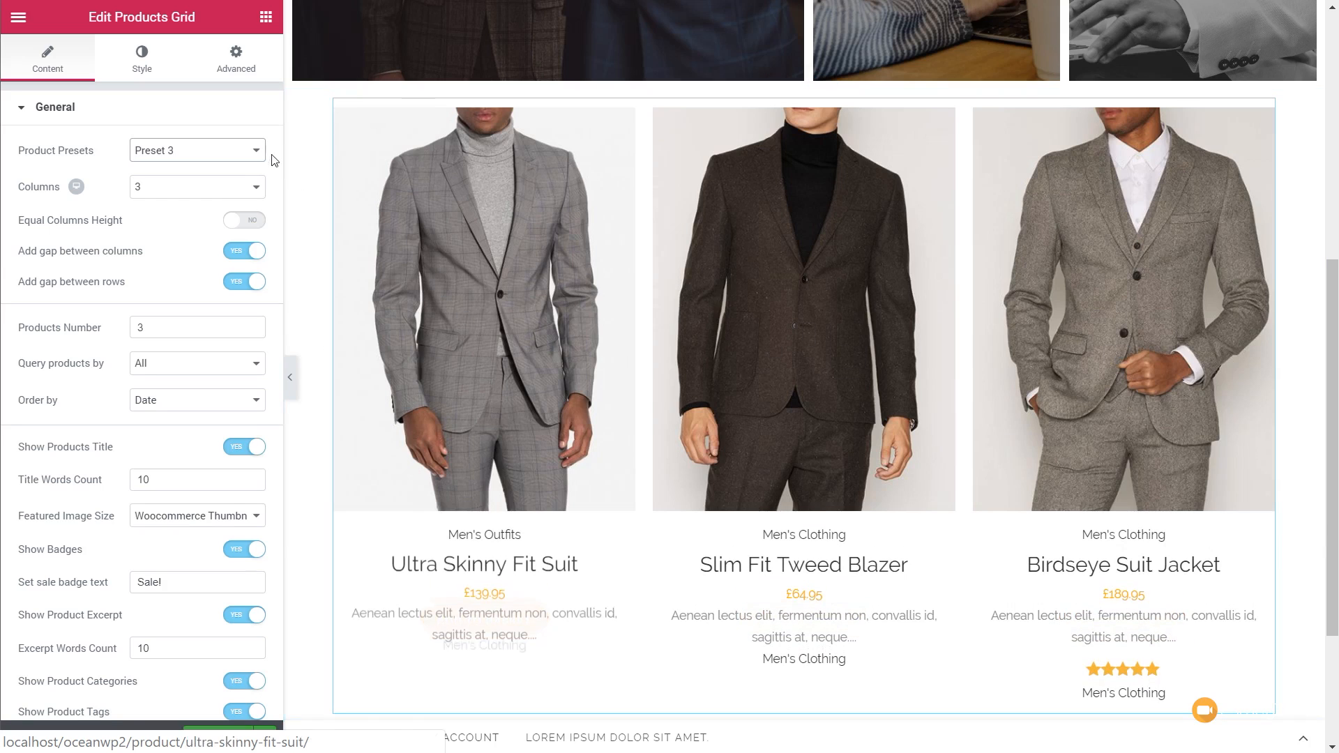
Step: Set the products grid to 4 columns and the products number to 8
{"action": "left_click", "coordinate": [232, 190]}
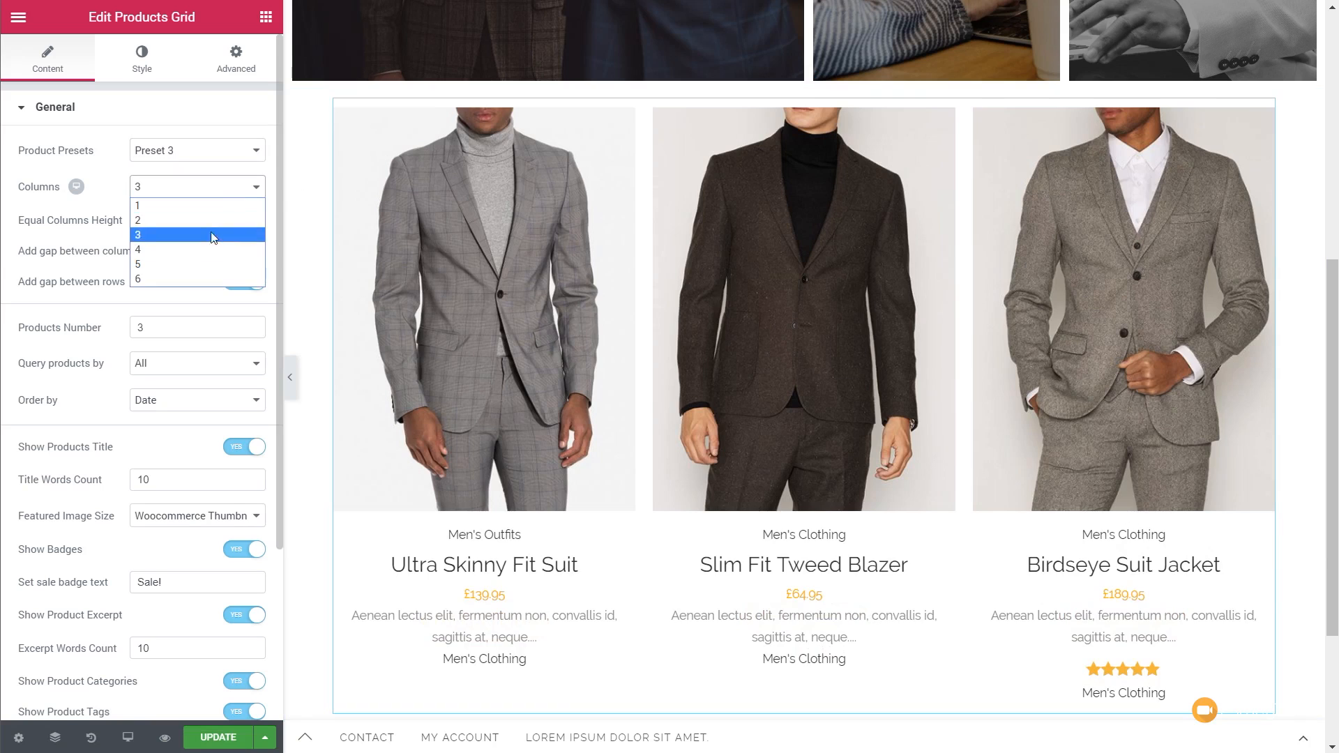
{"action": "left_click", "coordinate": [203, 248]}
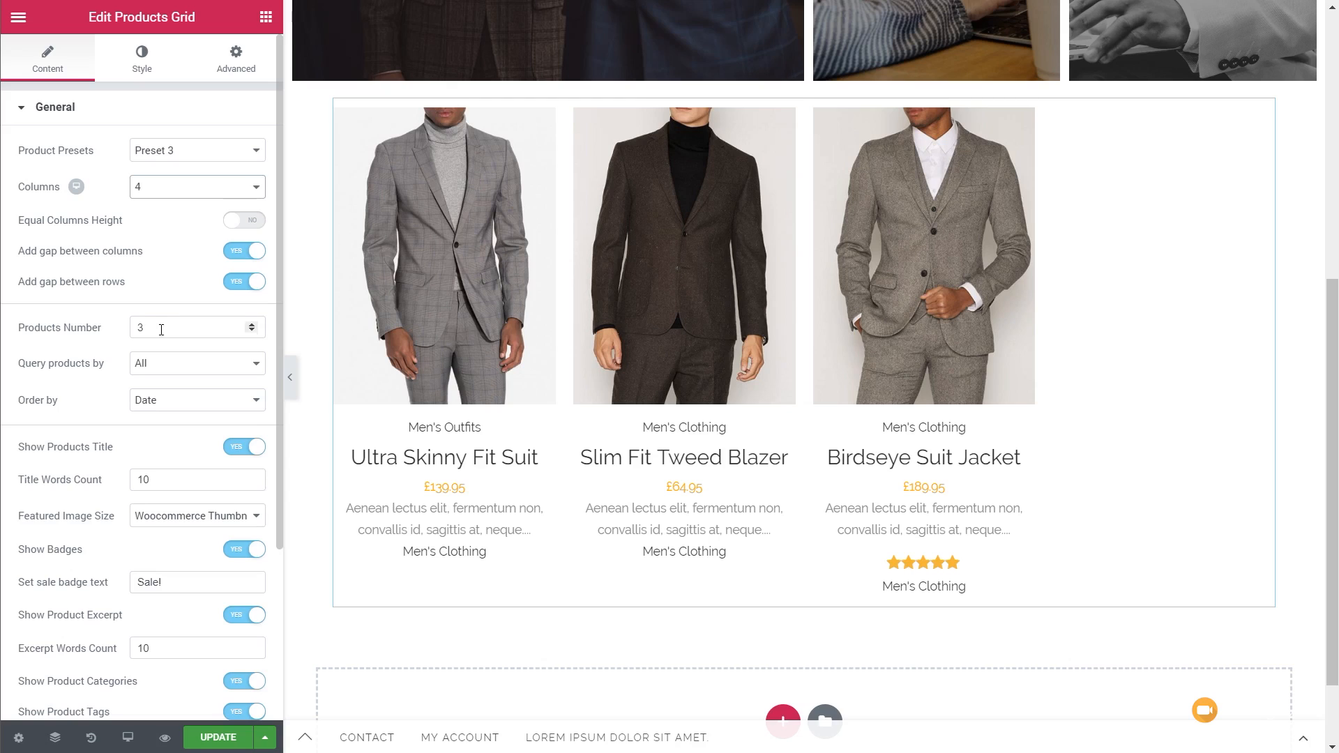
{"action": "left_click_drag", "start_coordinate": [174, 333], "coordinate": [105, 336]}
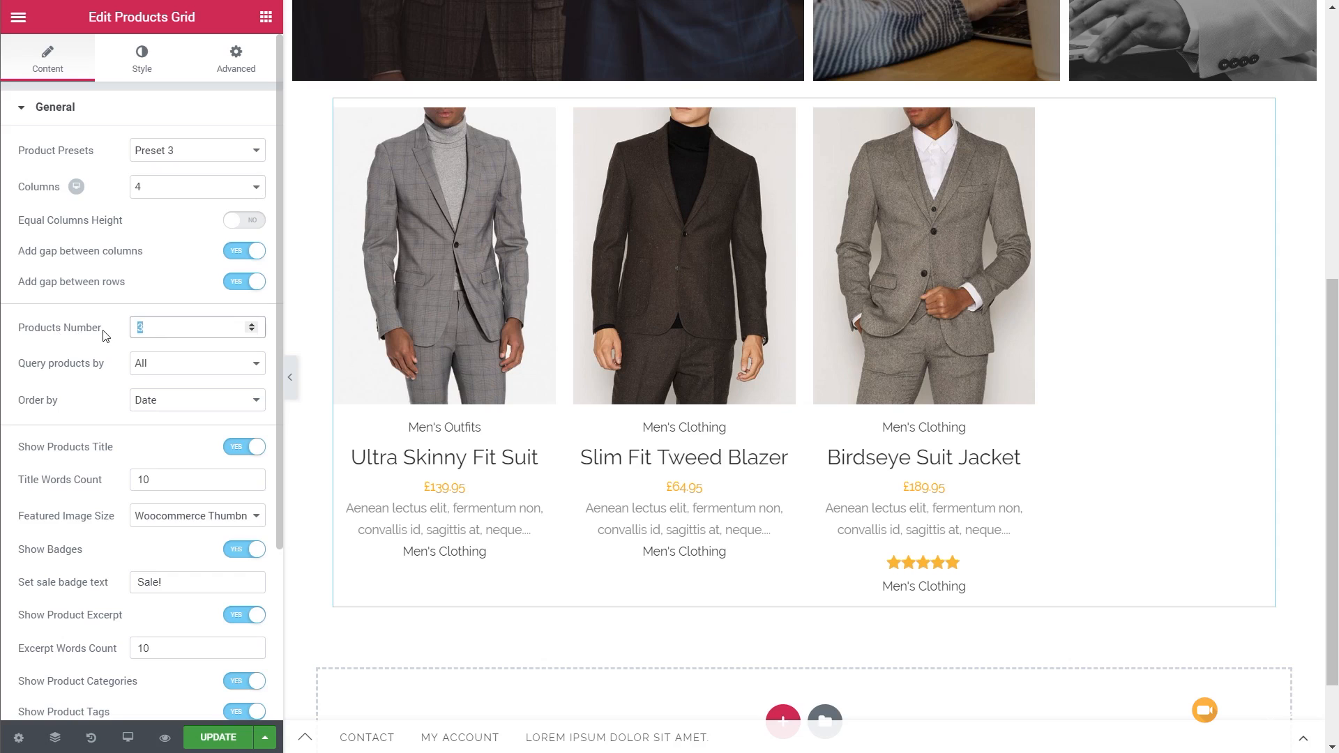
{"action": "type", "text": "8"}
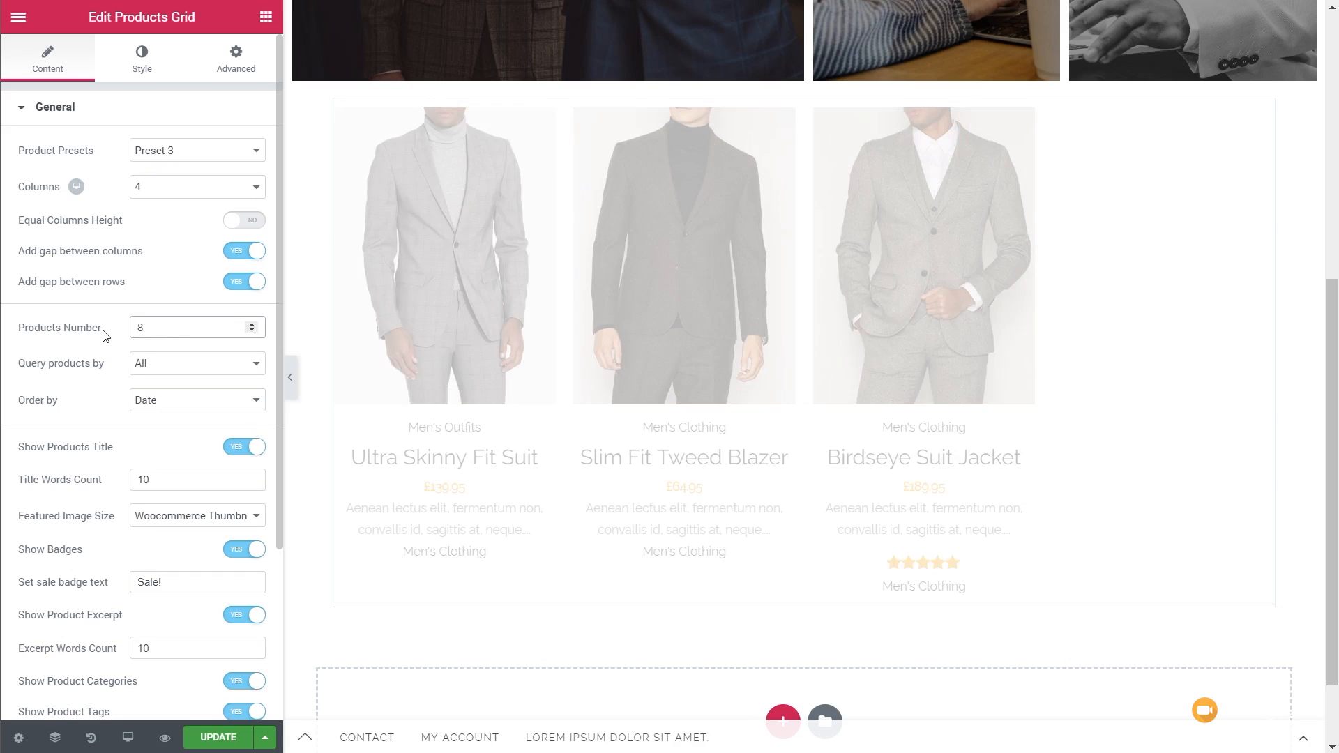
{"action": "scroll", "coordinate": [791, 536], "scroll_direction": "down", "scroll_amount": 8}
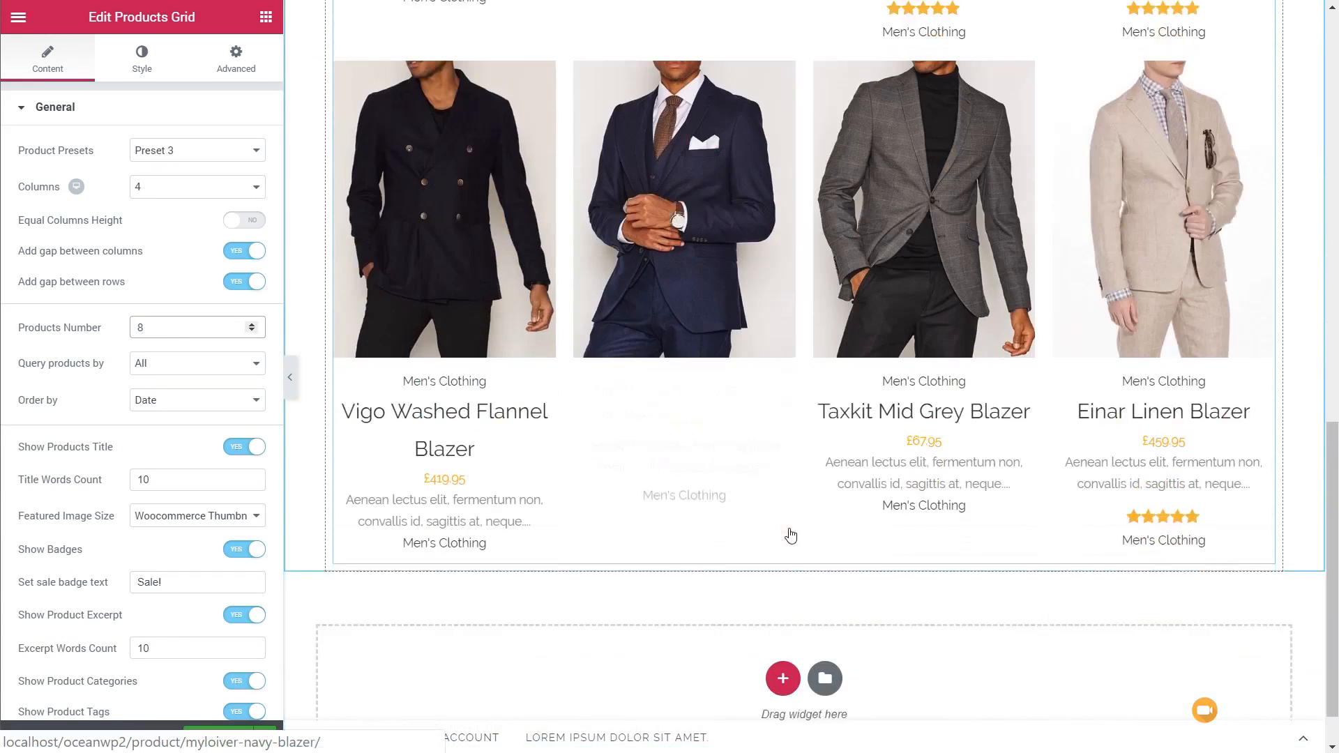
{"action": "scroll", "coordinate": [787, 536], "scroll_direction": "up", "scroll_amount": 10}
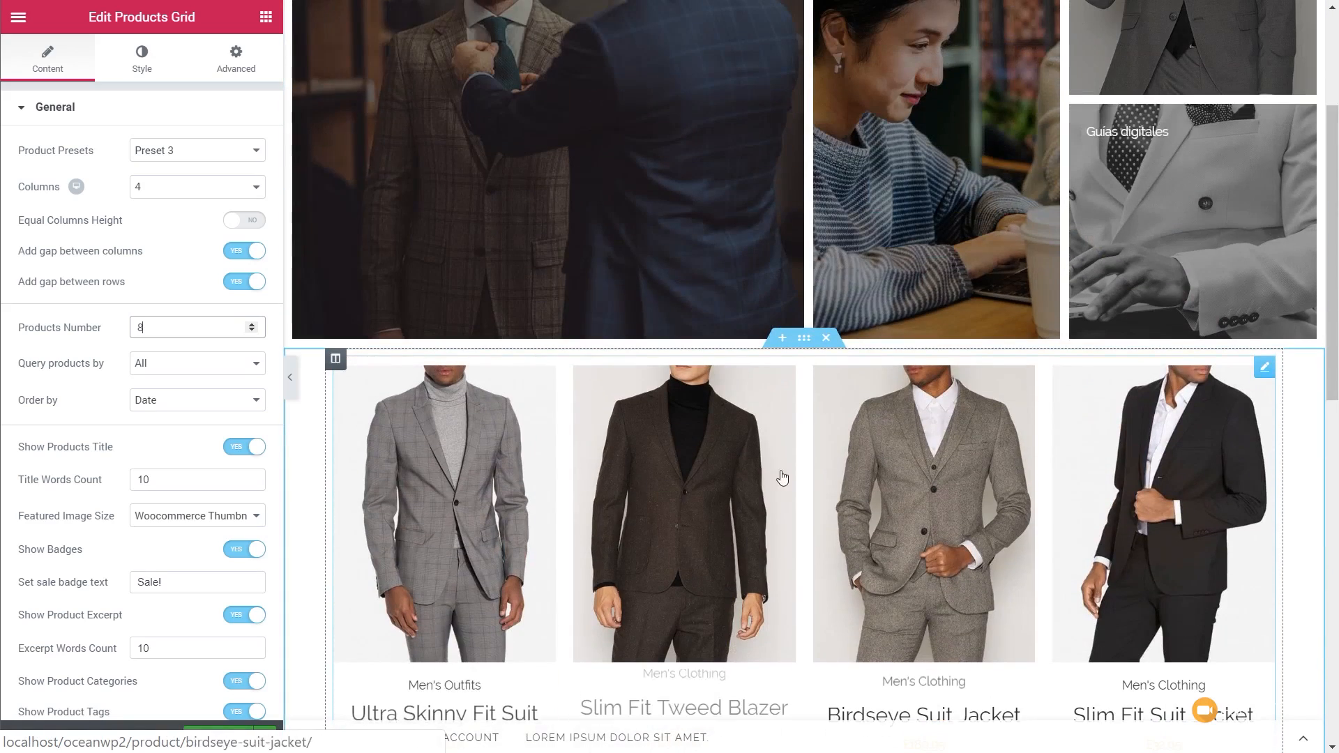
{"action": "scroll", "coordinate": [783, 478], "scroll_direction": "down", "scroll_amount": 4}
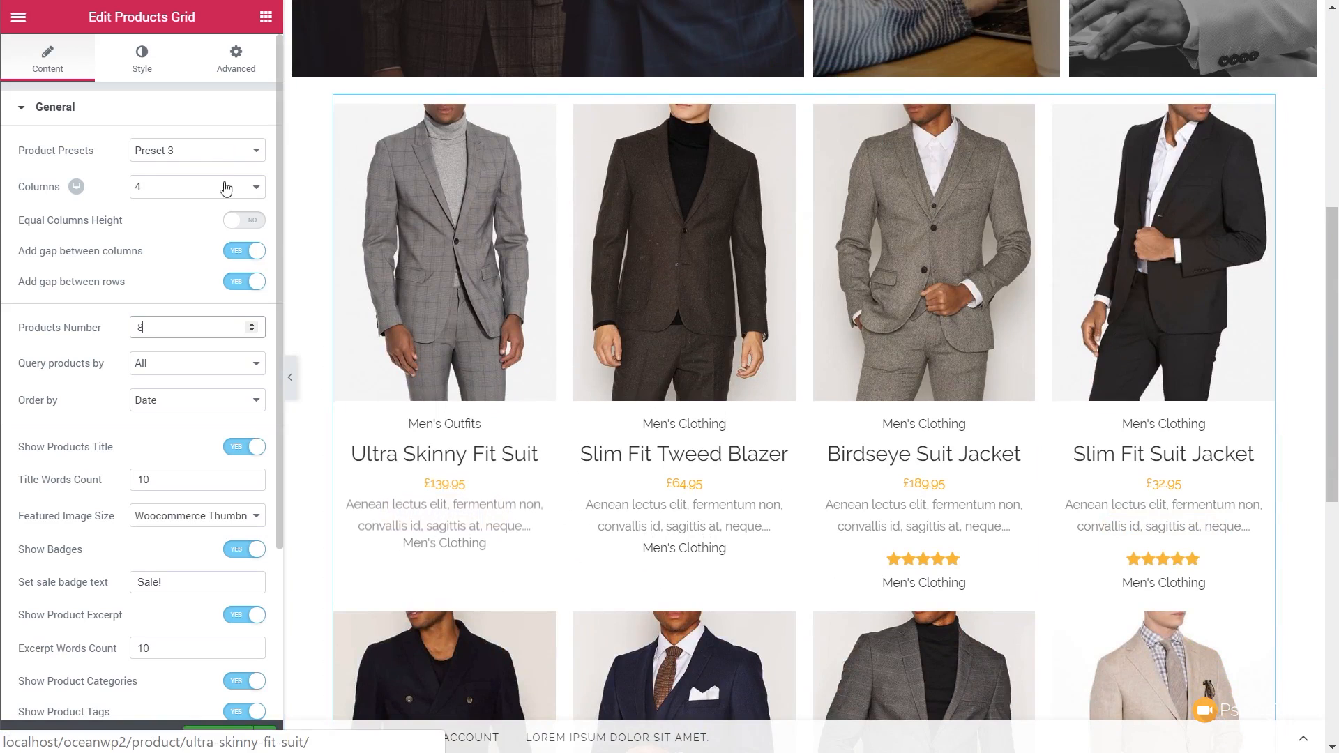
Step: Try Preset 4 as the grid's product preset, and switch it to Preset 5
{"action": "left_click", "coordinate": [227, 150]}
{"action": "left_click", "coordinate": [207, 213]}
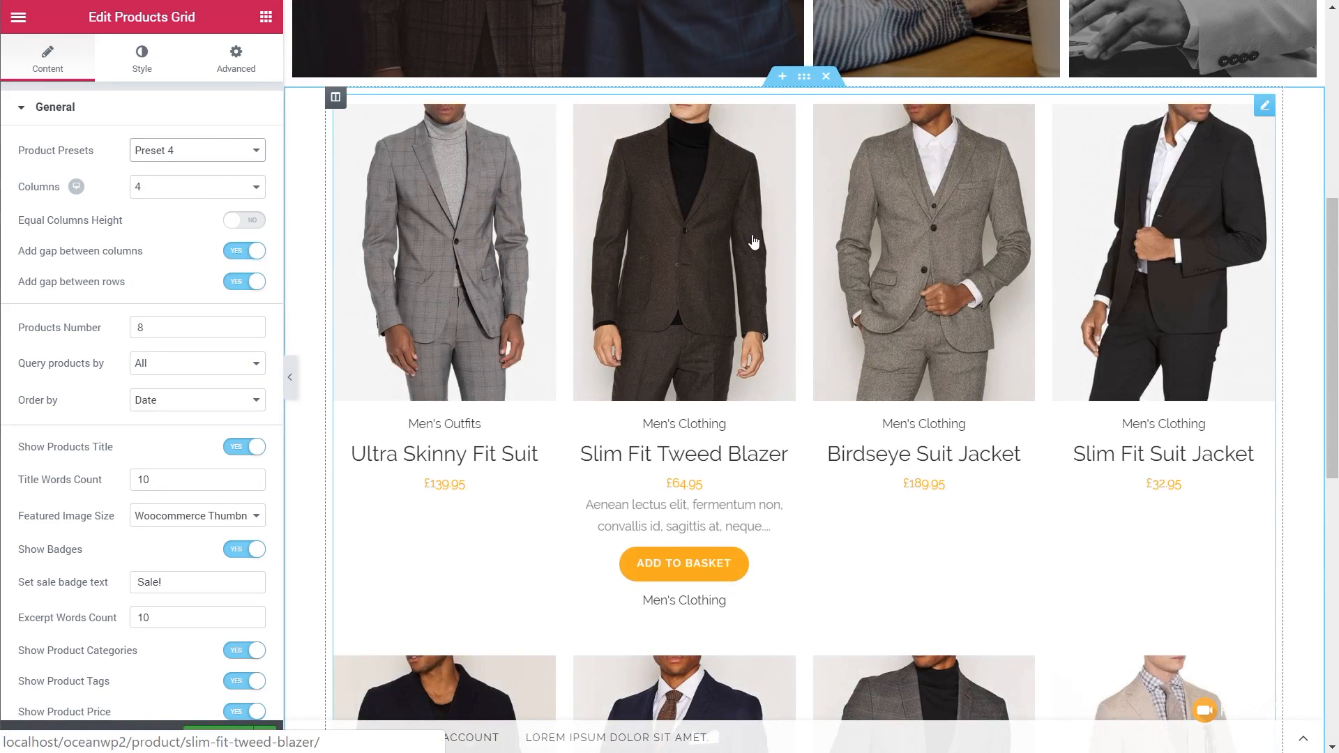
{"action": "left_click", "coordinate": [227, 154]}
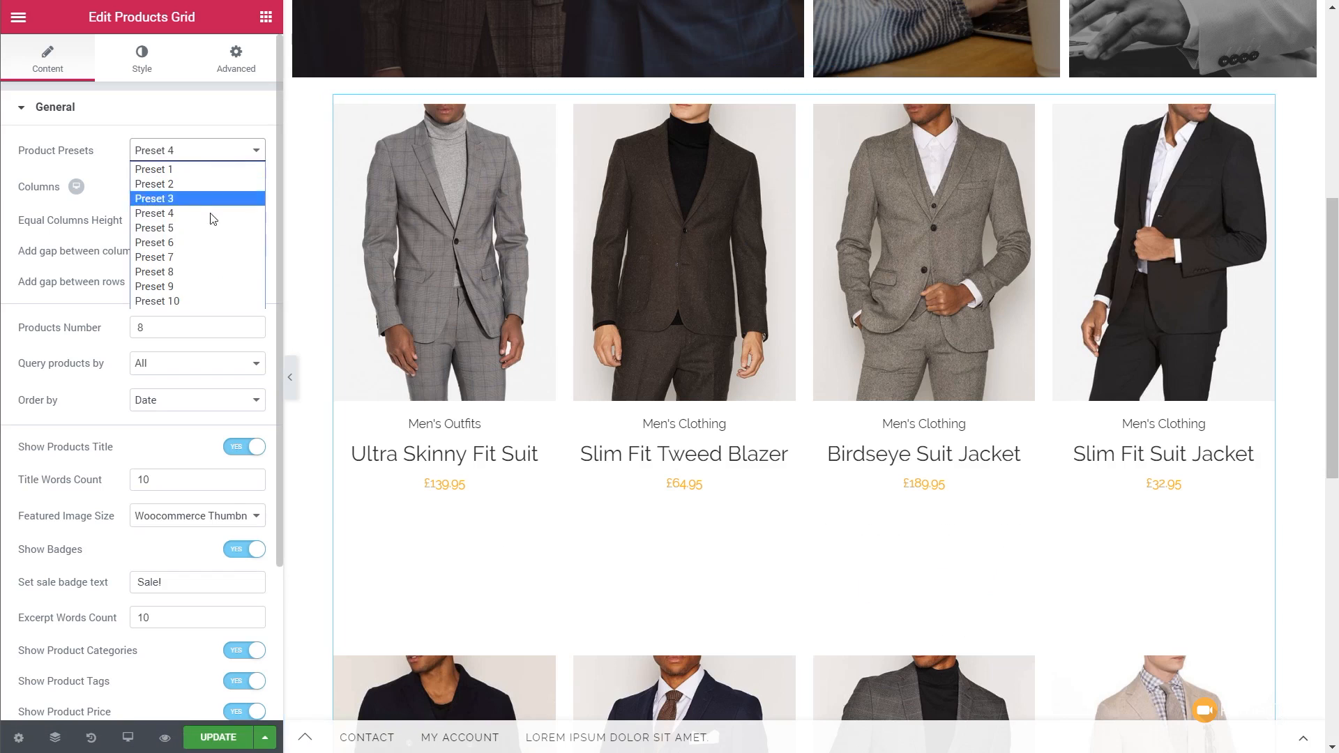
{"action": "left_click", "coordinate": [211, 228]}
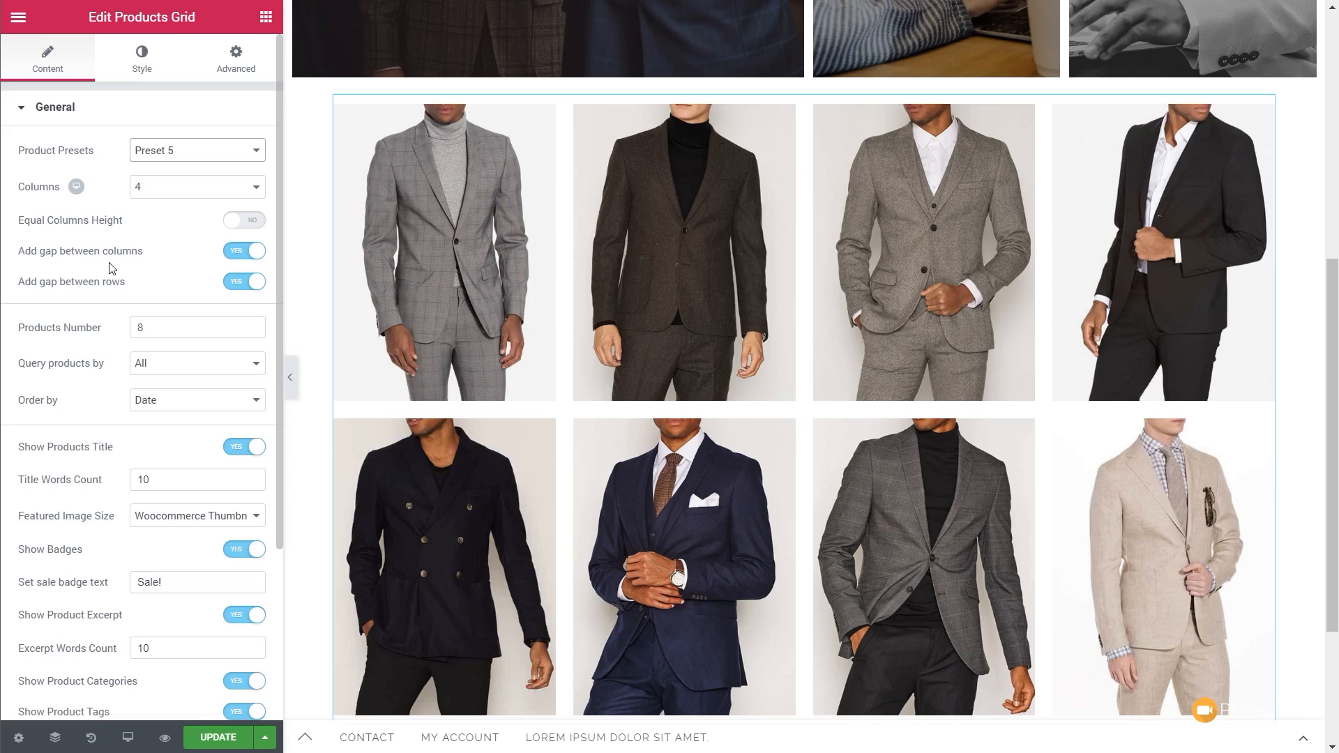
Step: Try the products grid without gaps between rows and columns, and turn both gaps back on
{"action": "left_click", "coordinate": [232, 286]}
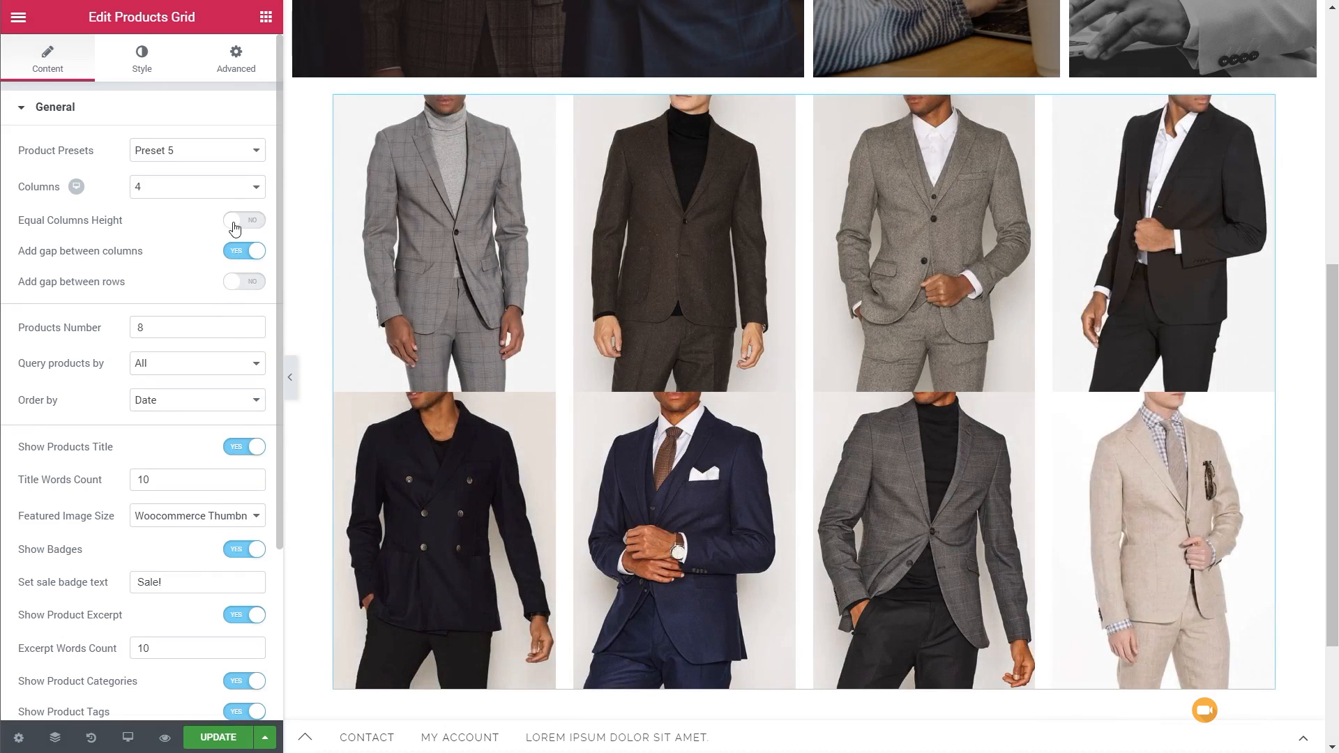
{"action": "left_click", "coordinate": [240, 251]}
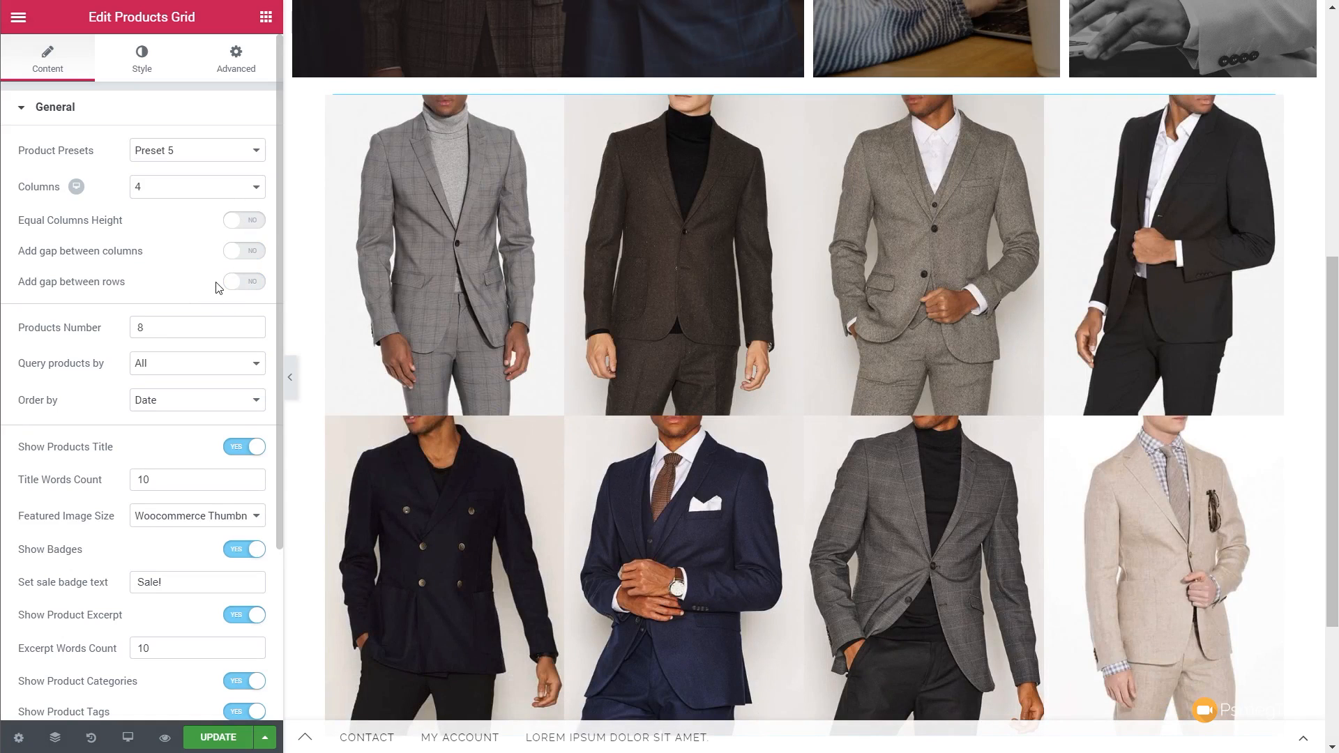
{"action": "left_click", "coordinate": [256, 253]}
{"action": "left_click", "coordinate": [257, 282]}
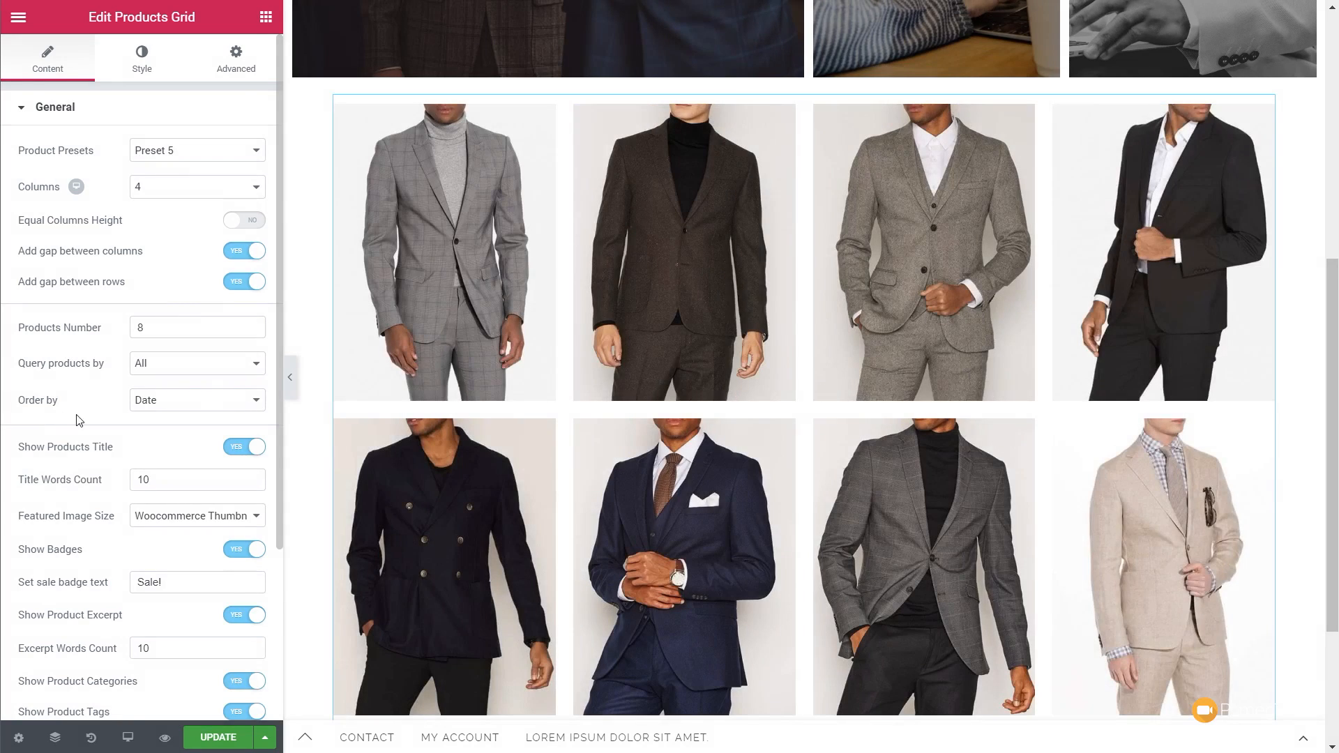
Step: Examine the available options for querying and ordering the grid's products, keeping All and Date
{"action": "scroll", "coordinate": [82, 397], "scroll_direction": "down", "scroll_amount": 2}
{"action": "scroll", "coordinate": [82, 397], "scroll_direction": "down", "scroll_amount": 2}
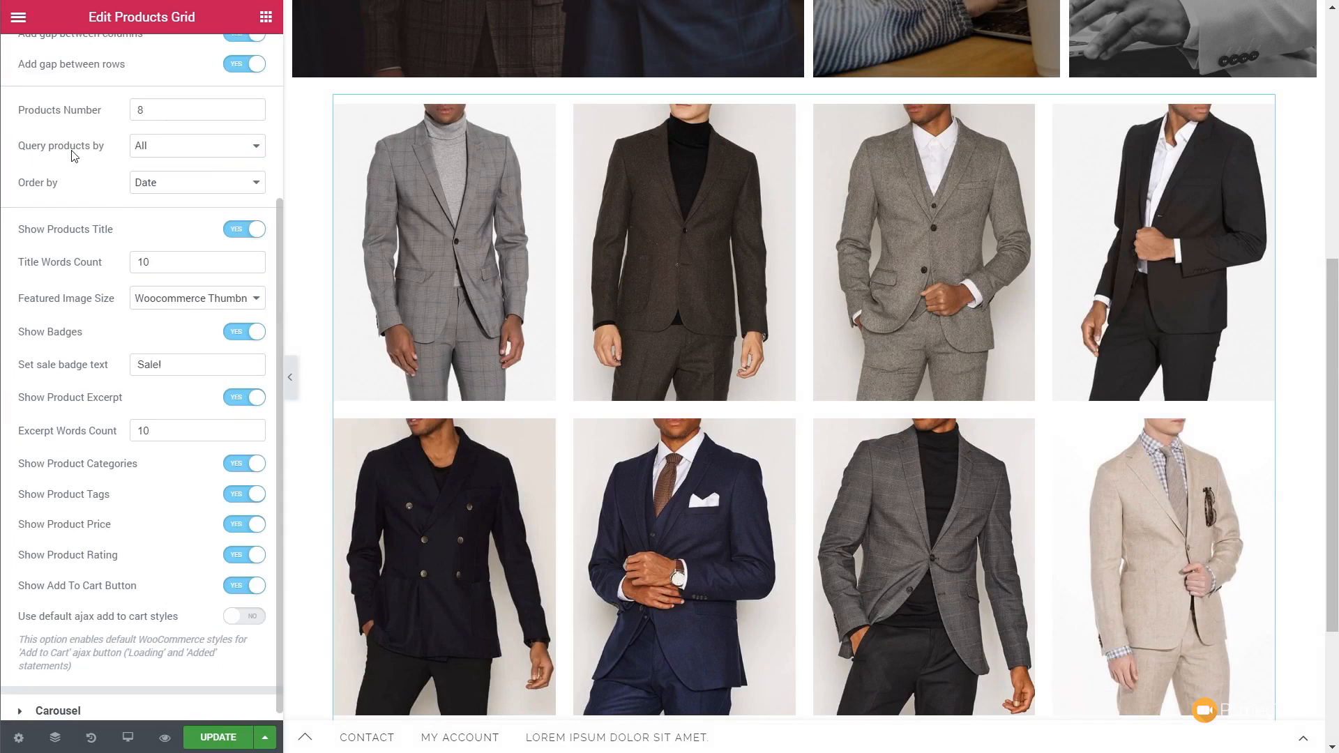
{"action": "left_click", "coordinate": [175, 149]}
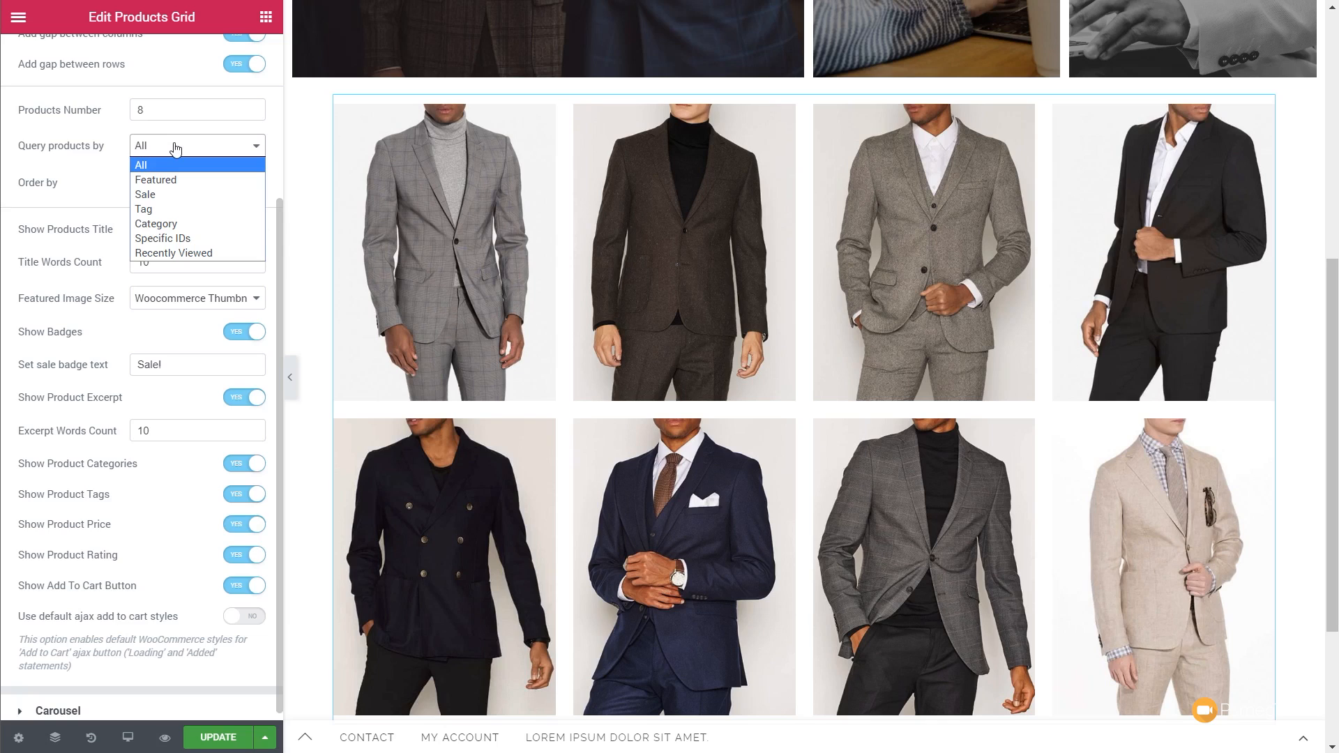
{"action": "left_click", "coordinate": [175, 149]}
{"action": "left_click", "coordinate": [198, 192]}
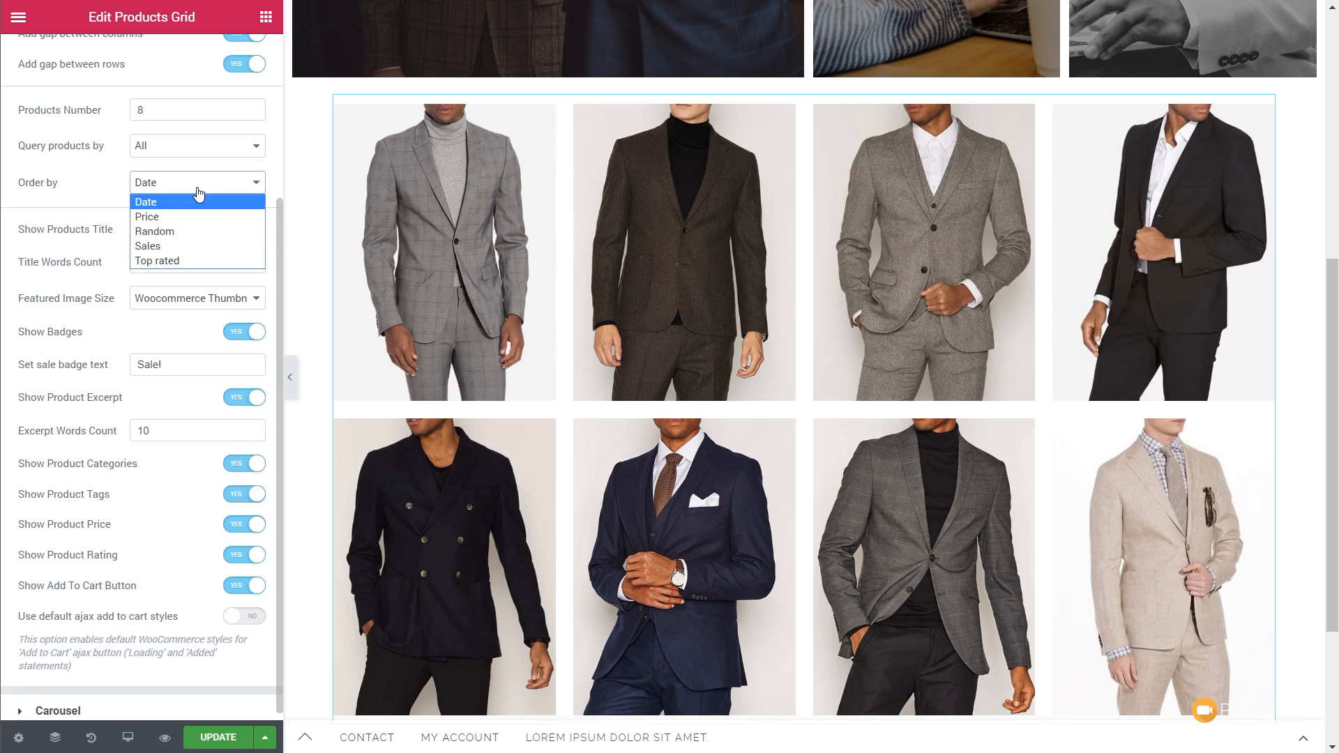
{"action": "left_click", "coordinate": [199, 193]}
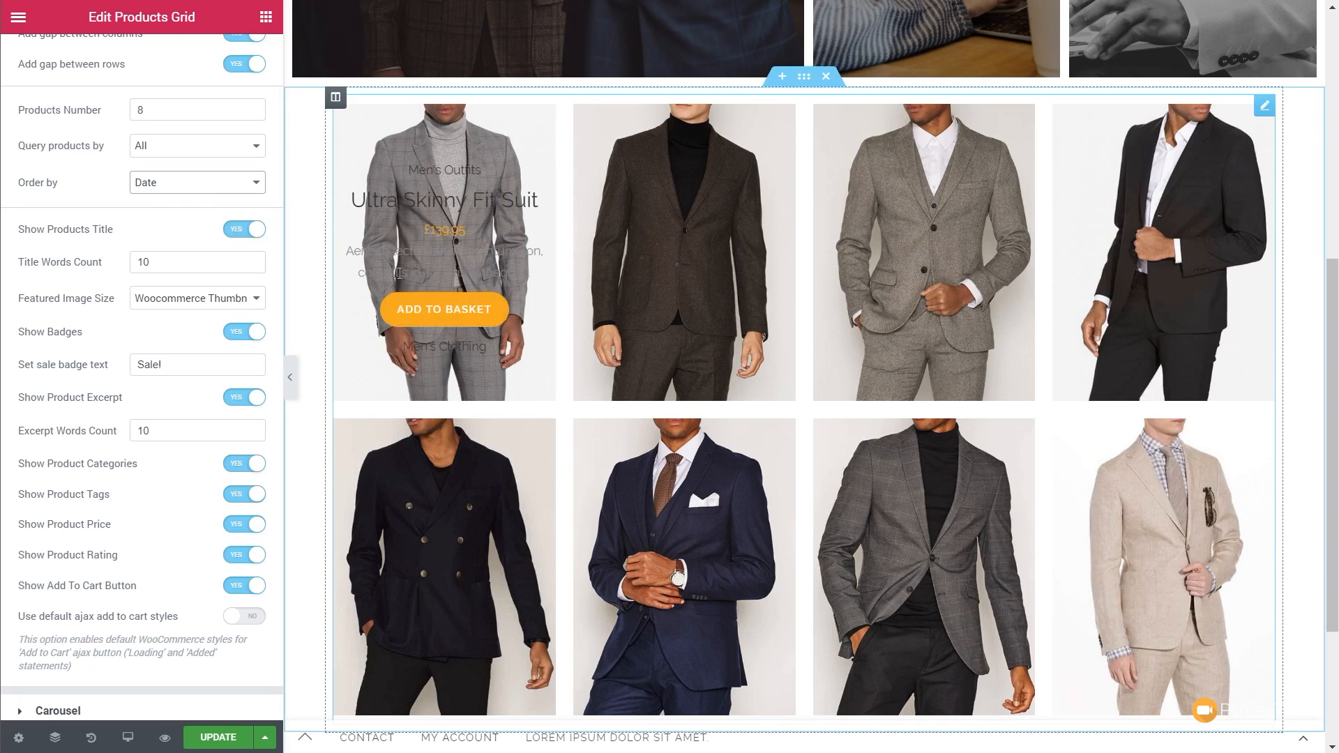
Step: Try hiding the products' titles, show them again, and check the available featured image sizes
{"action": "left_click", "coordinate": [244, 229]}
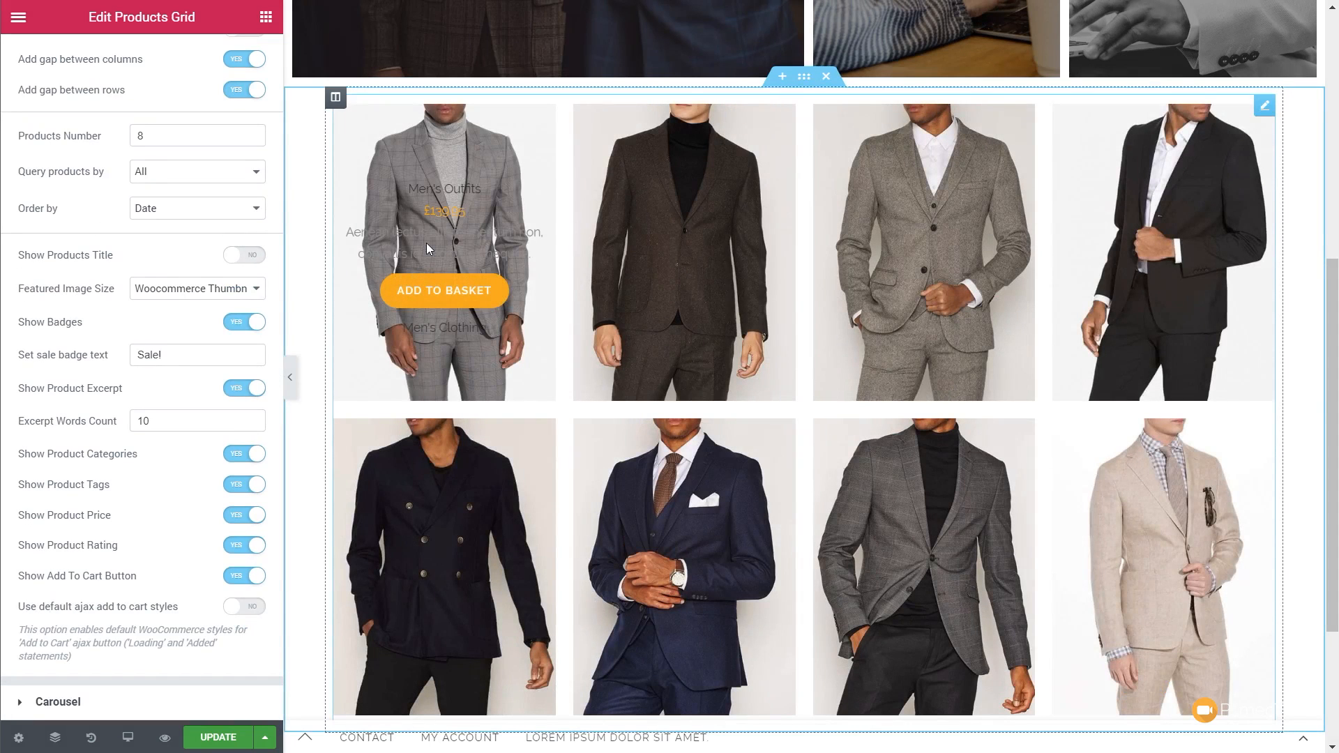
{"action": "left_click", "coordinate": [244, 255]}
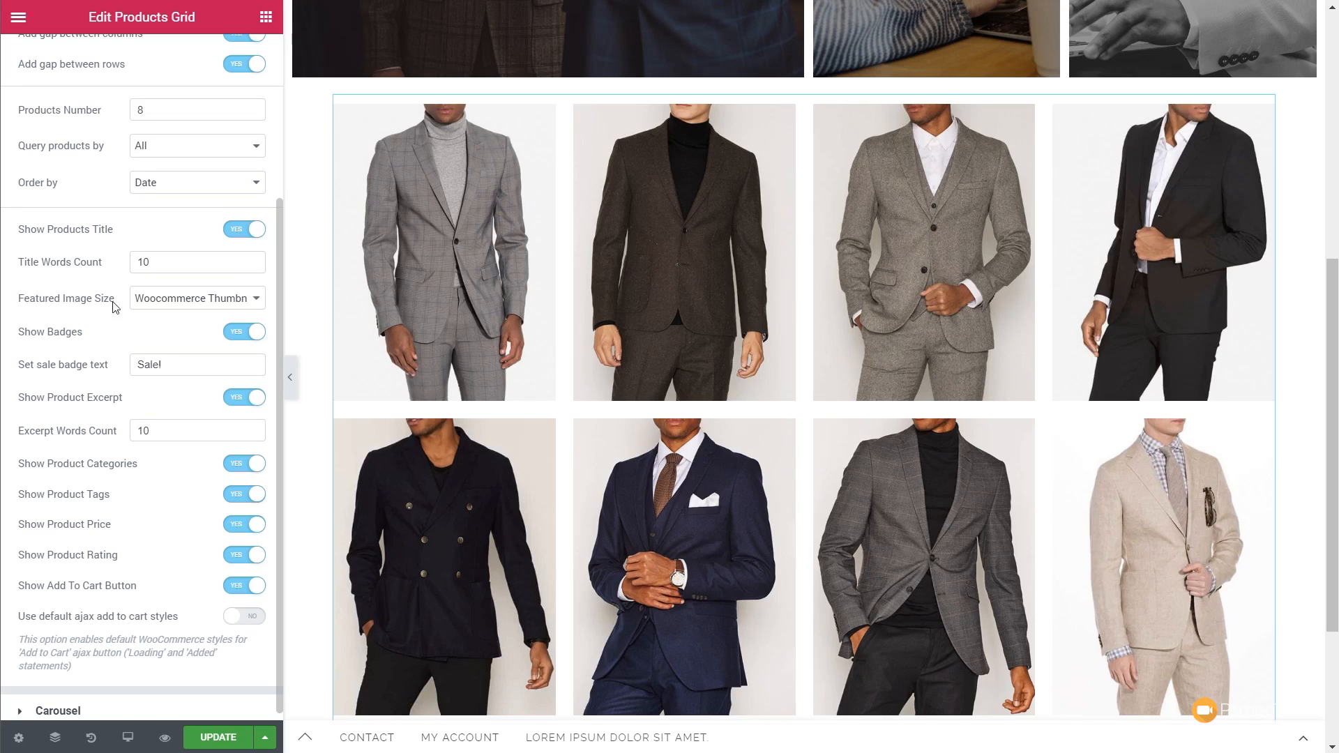
{"action": "left_click", "coordinate": [171, 298]}
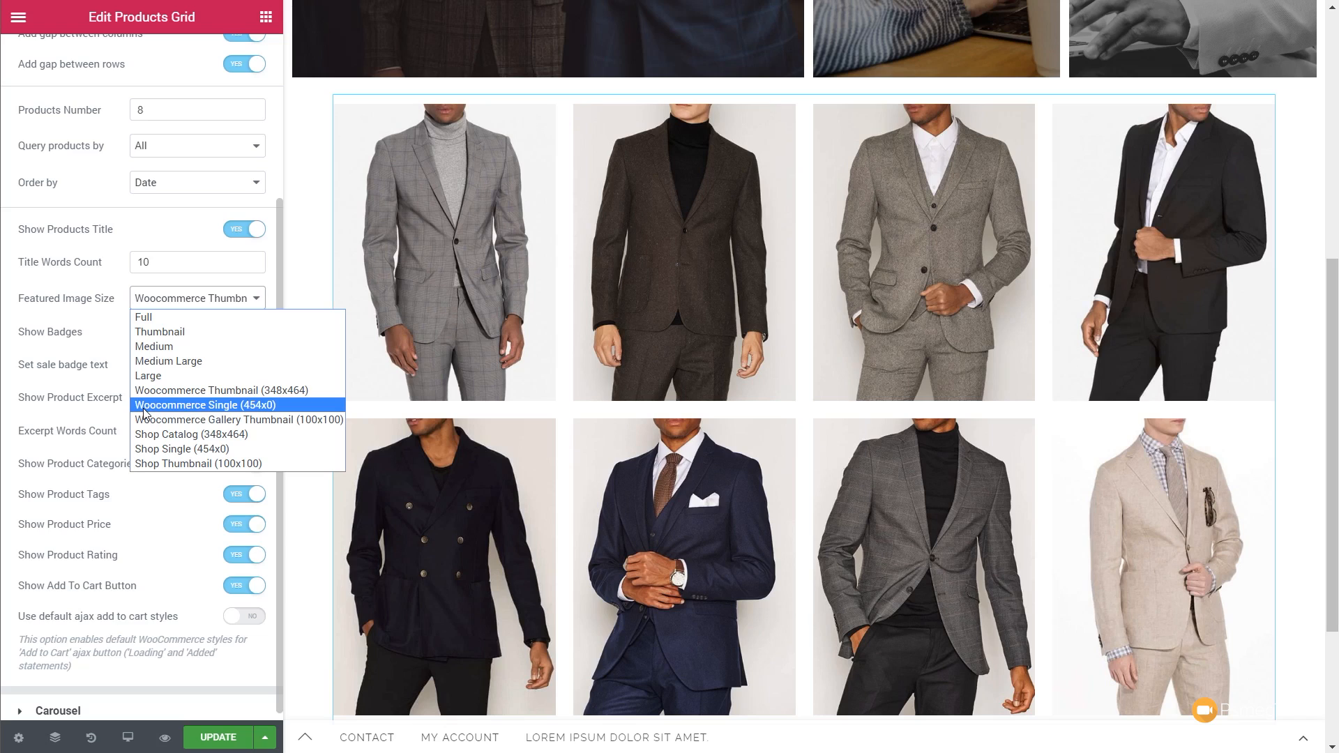
{"action": "key", "text": "Escape"}
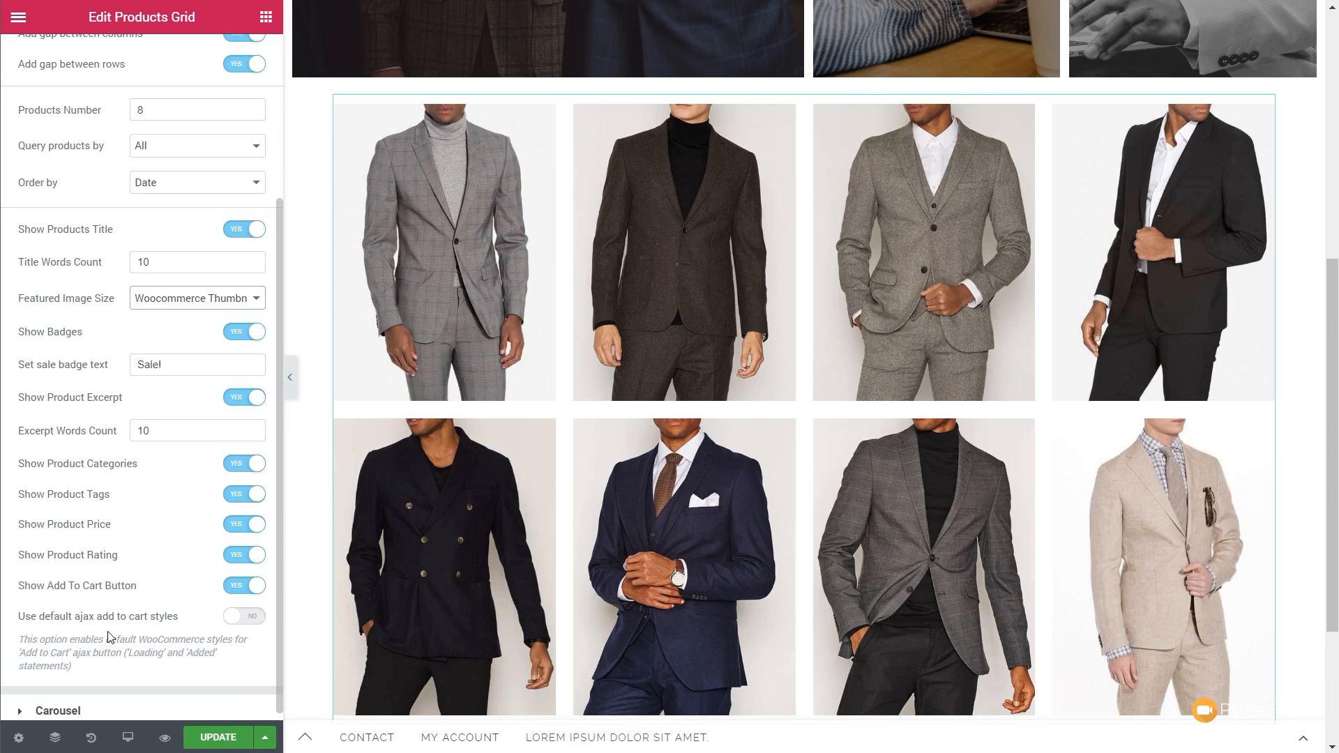
Step: Try the products grid as a carousel, advance through its slides, and set the slides to scroll to 4
{"action": "scroll", "coordinate": [109, 634], "scroll_direction": "down", "scroll_amount": 1}
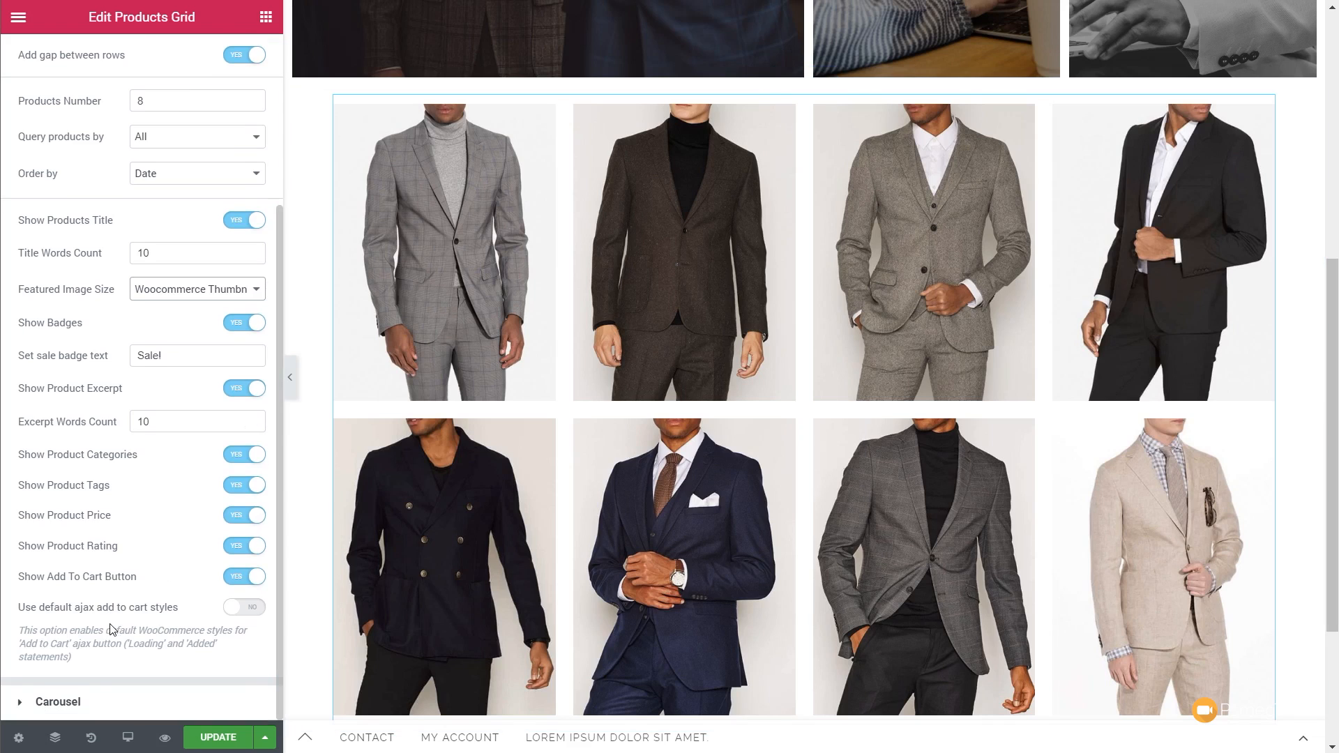
{"action": "left_click", "coordinate": [58, 702]}
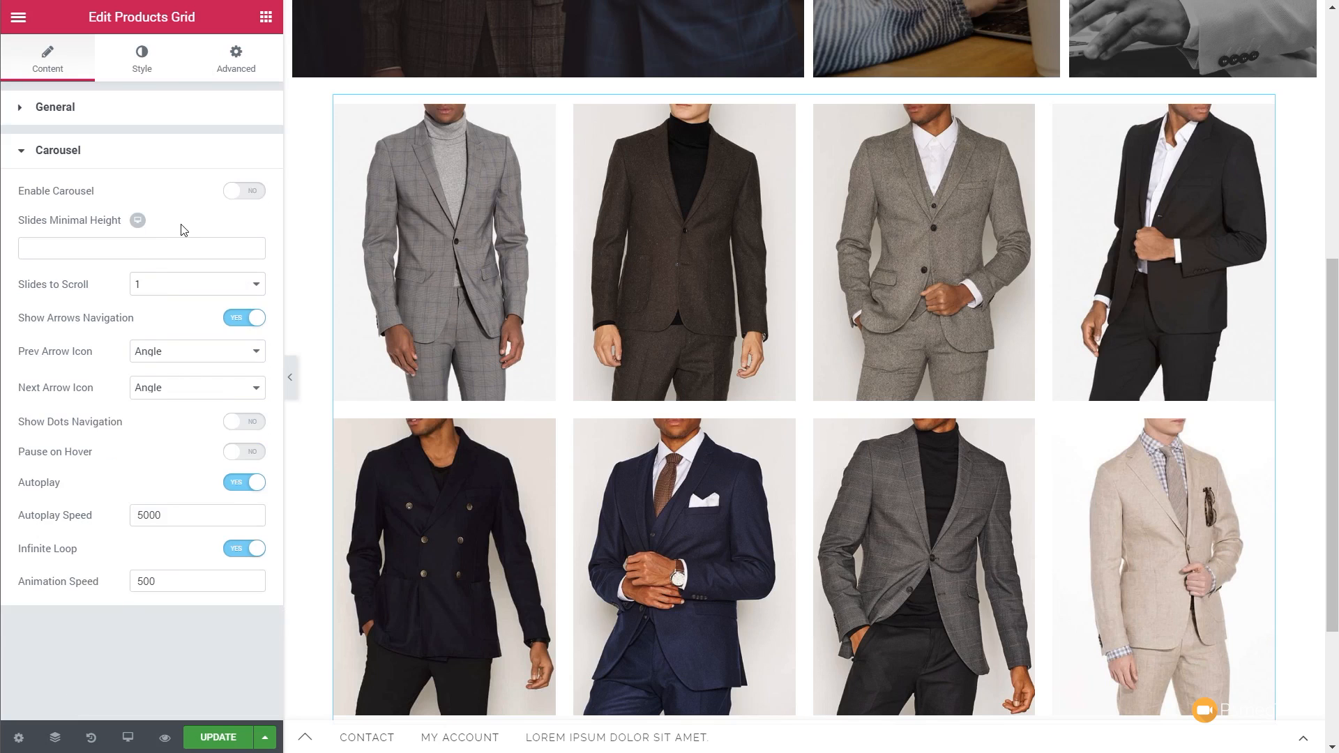
{"action": "left_click", "coordinate": [255, 193]}
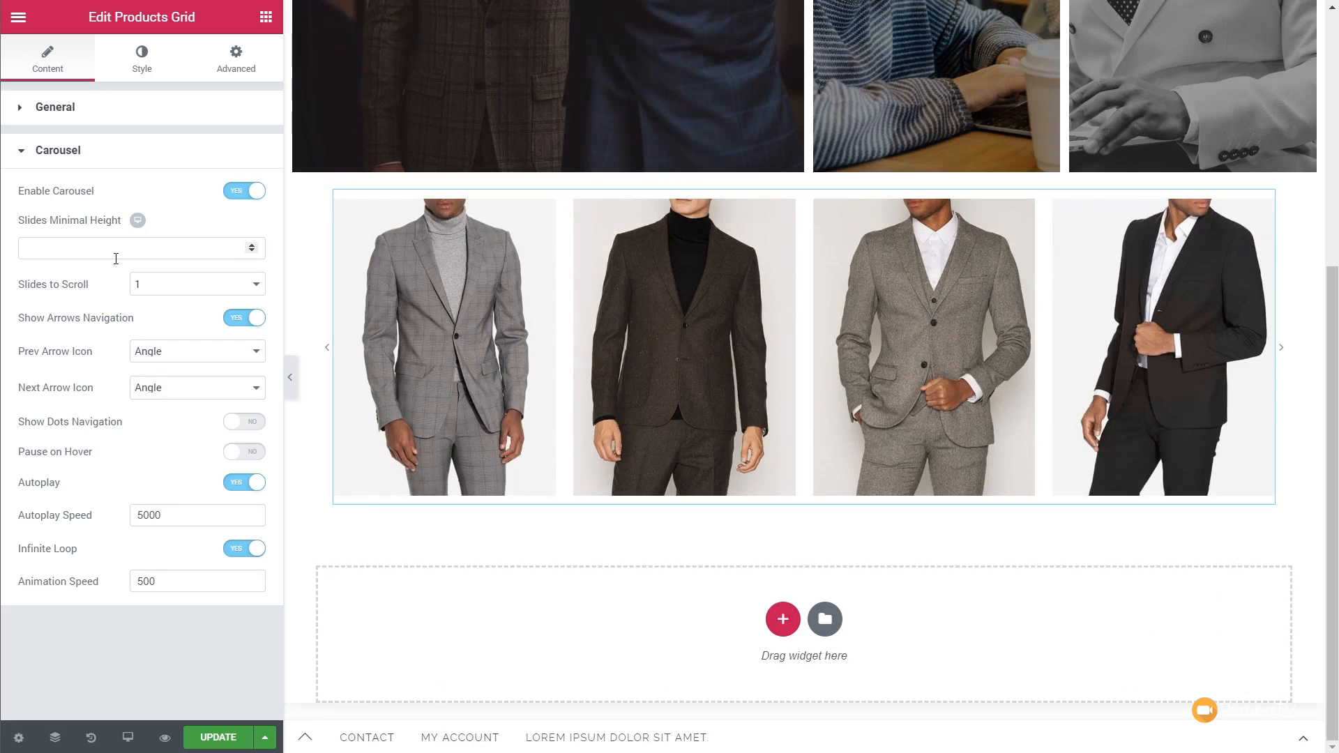
{"action": "left_click", "coordinate": [1283, 354]}
{"action": "left_click", "coordinate": [1282, 353]}
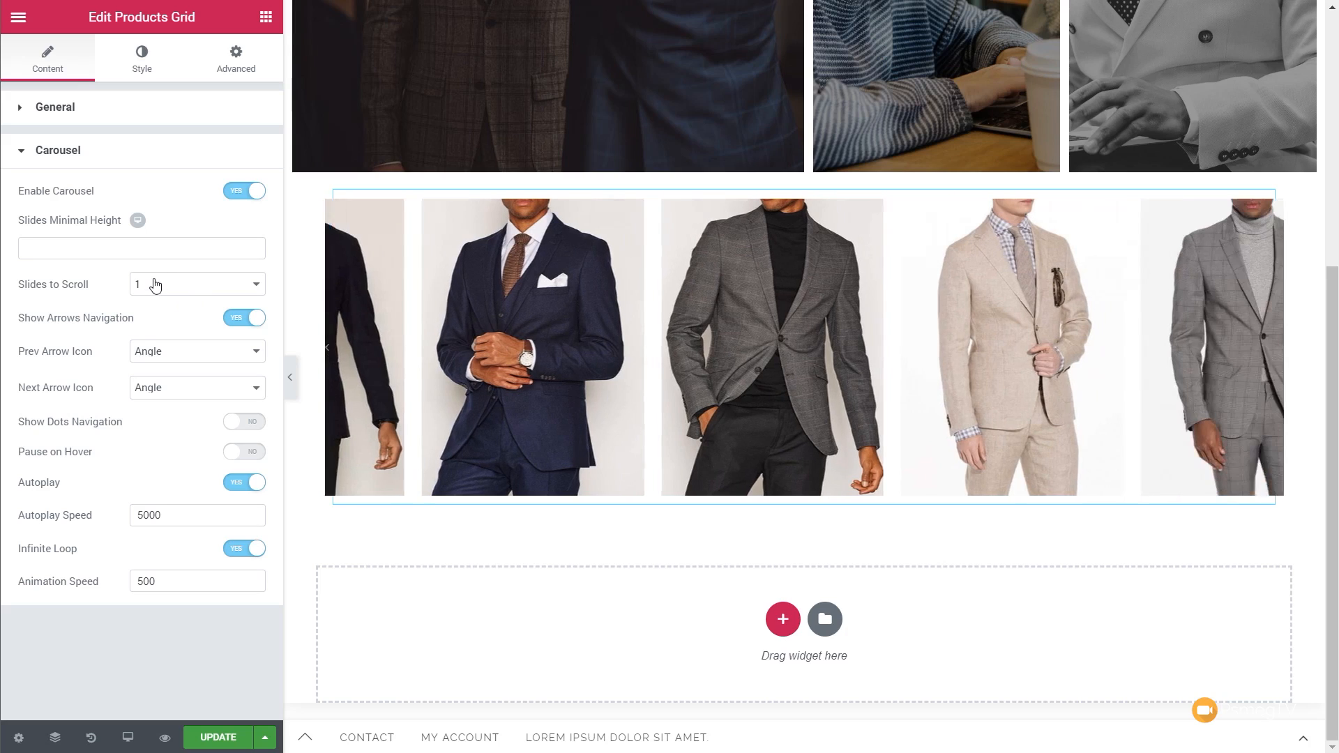
{"action": "left_click", "coordinate": [258, 284]}
{"action": "left_click", "coordinate": [166, 347]}
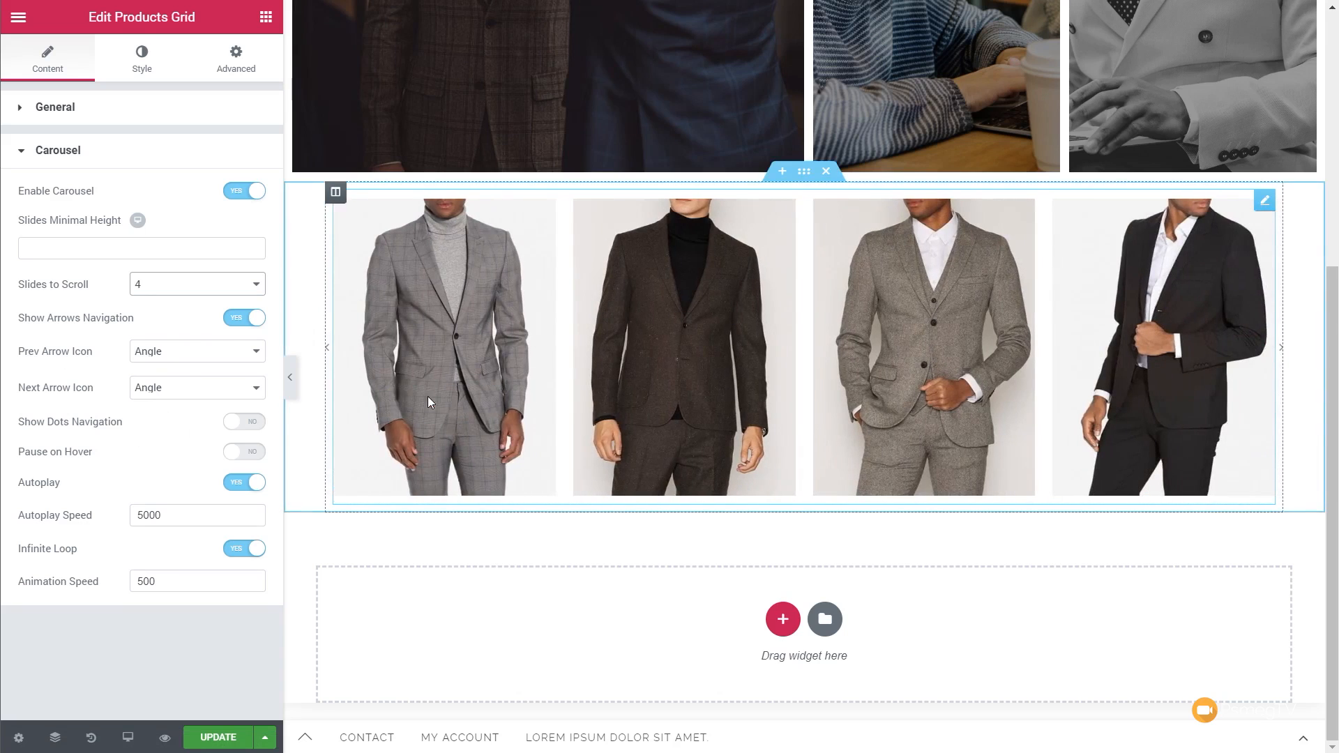
Step: Try the carousel's pause on hover option, and disable the carousel for the products grid
{"action": "left_click", "coordinate": [256, 452]}
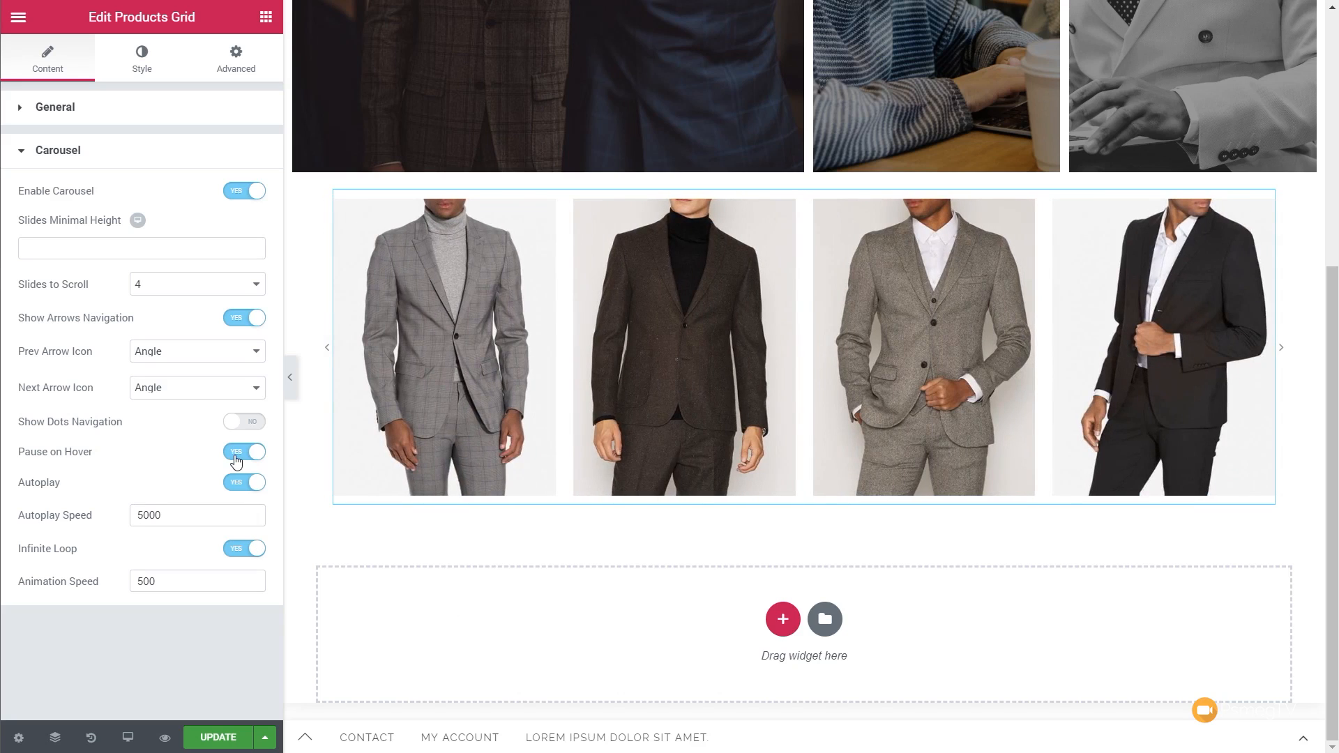
{"action": "left_click", "coordinate": [235, 455]}
{"action": "left_click", "coordinate": [229, 193]}
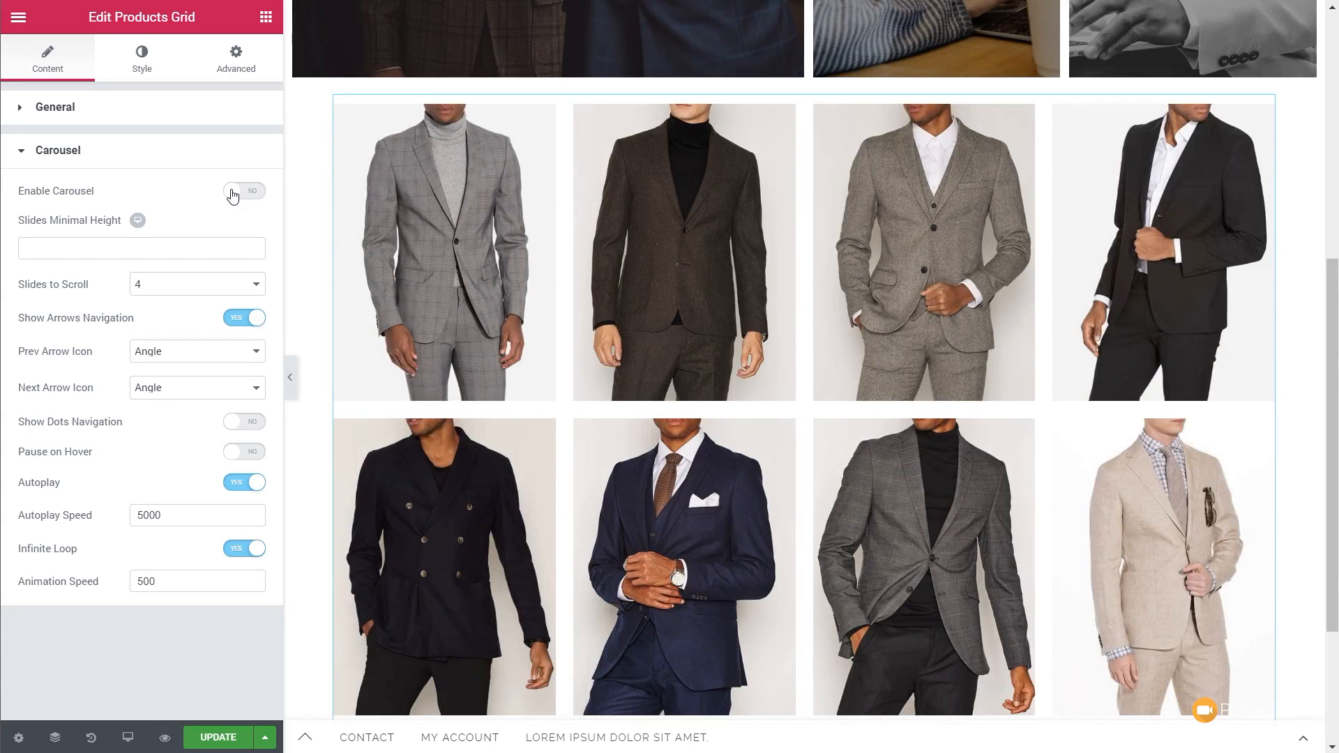
Step: Set the overlay's hover background color to semi-transparent black in the grid's style settings, and preview it on the products
{"action": "left_click", "coordinate": [140, 64]}
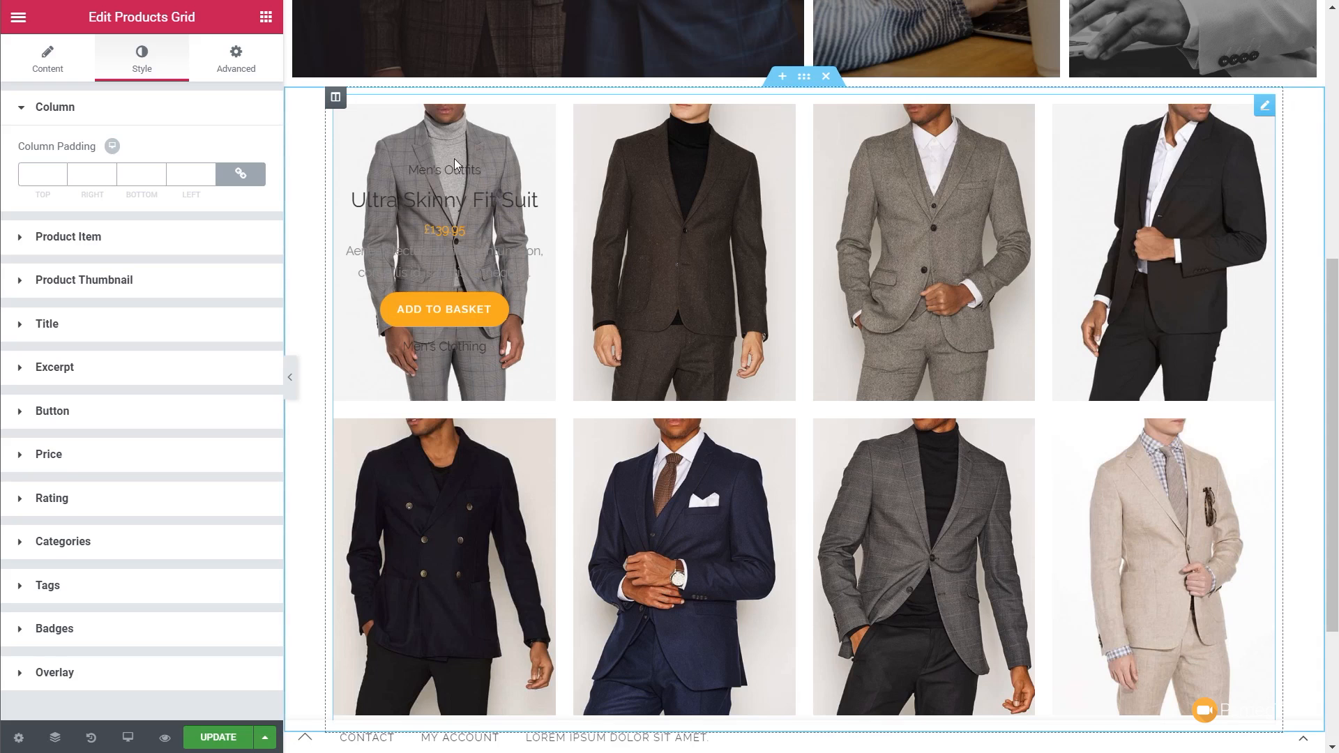
{"action": "left_click", "coordinate": [74, 675]}
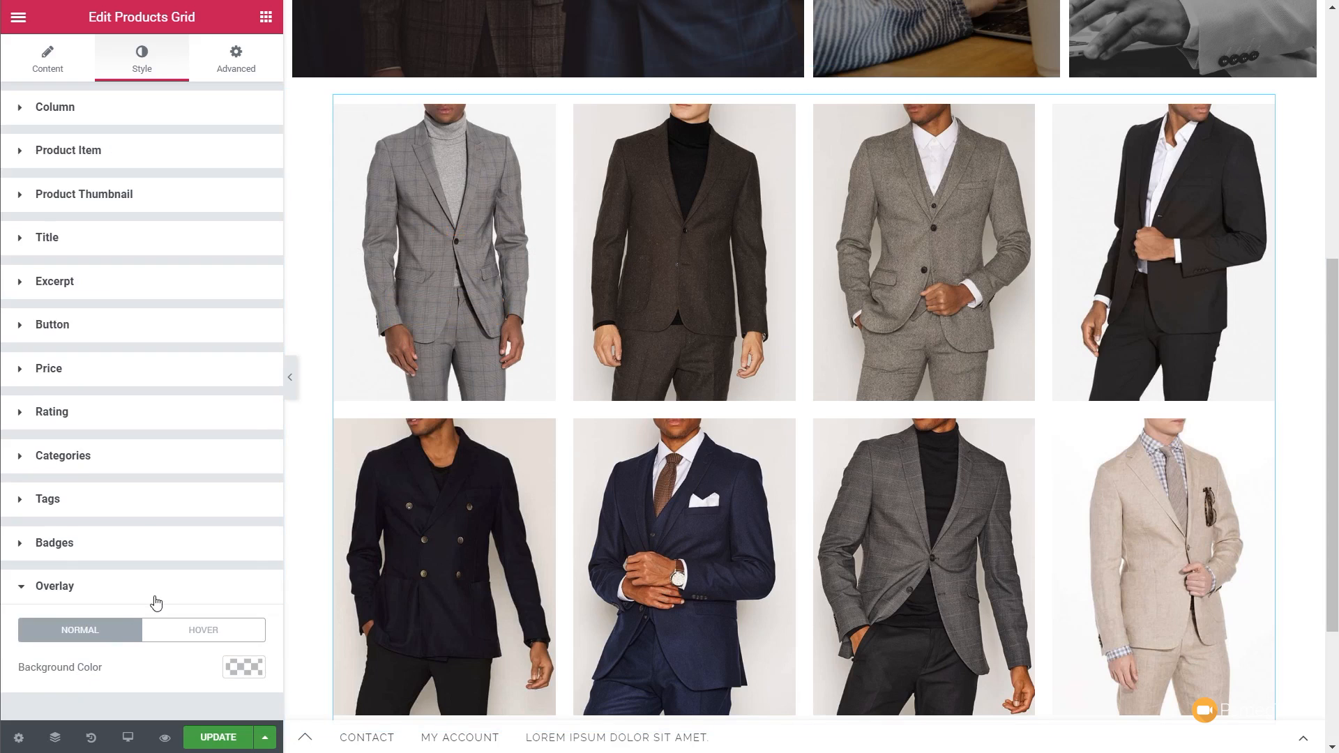
{"action": "left_click", "coordinate": [190, 632]}
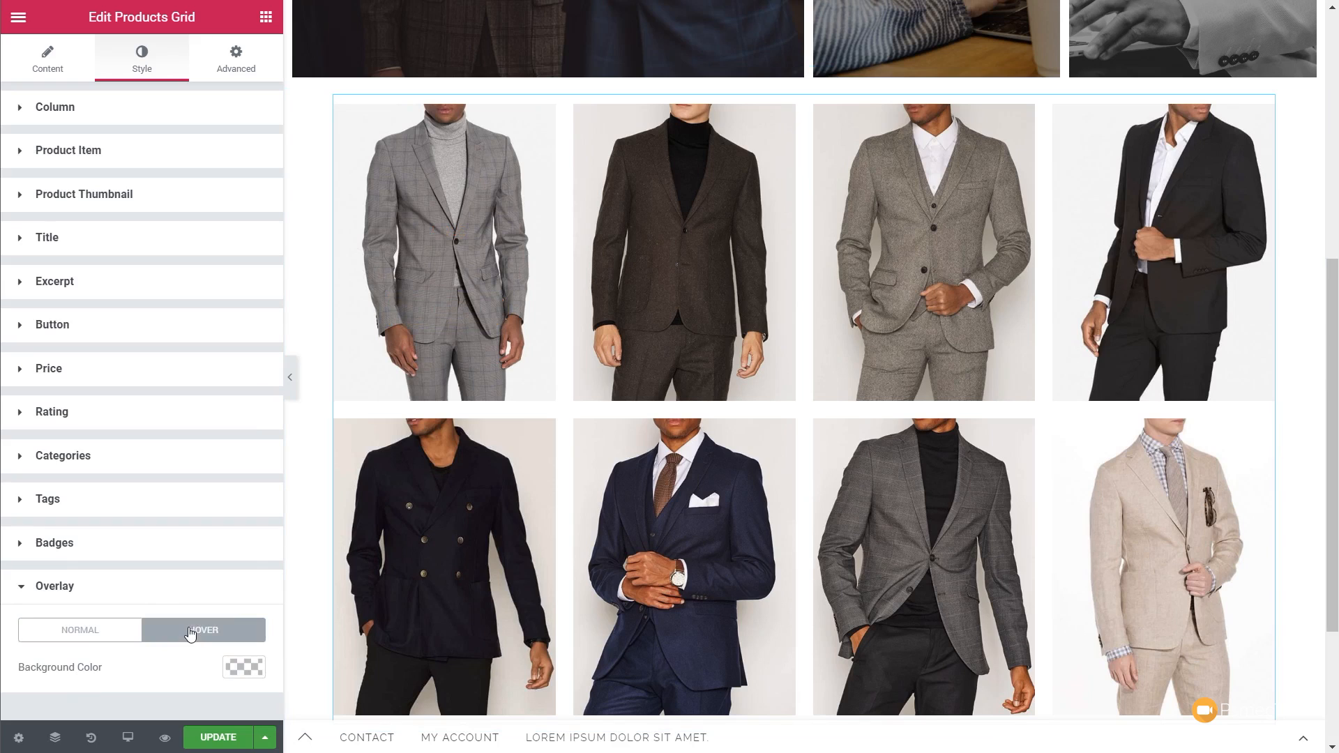
{"action": "left_click", "coordinate": [244, 668]}
{"action": "scroll", "coordinate": [212, 628], "scroll_direction": "down", "scroll_amount": 3}
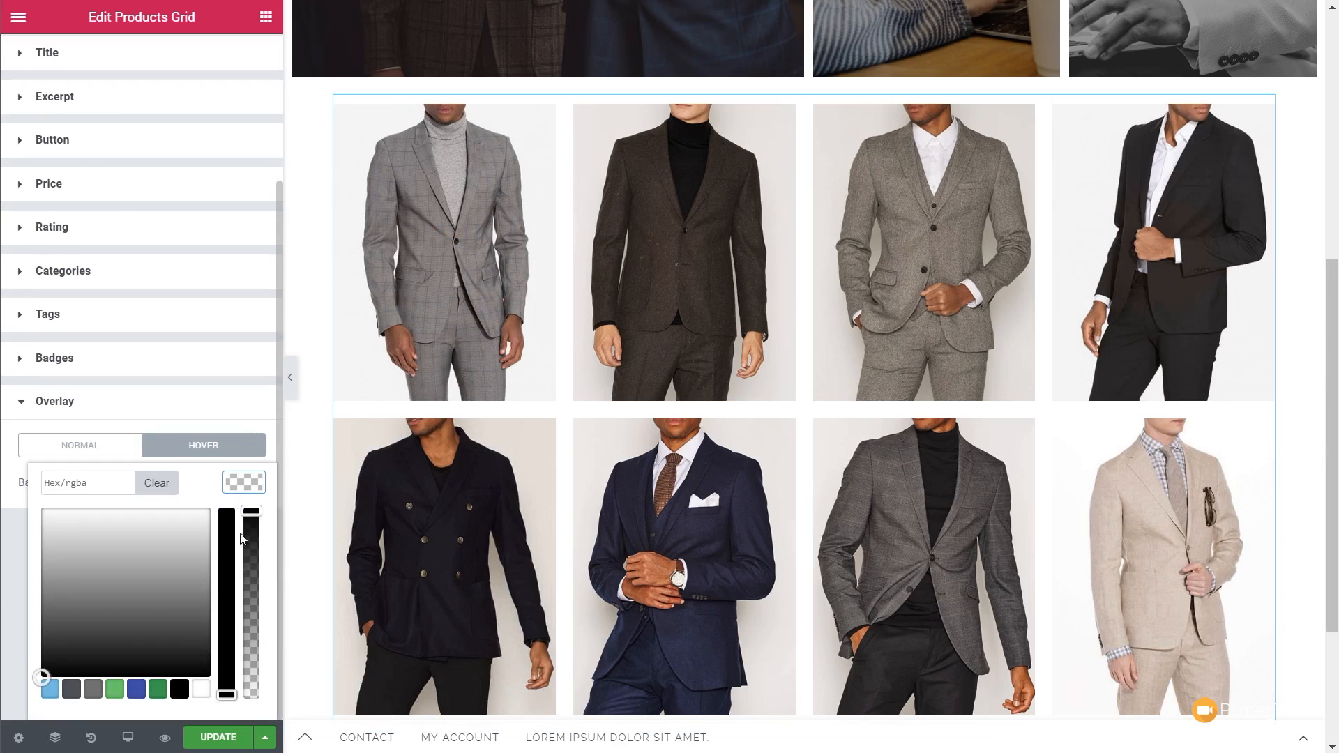
{"action": "left_click_drag", "start_coordinate": [251, 512], "coordinate": [253, 549]}
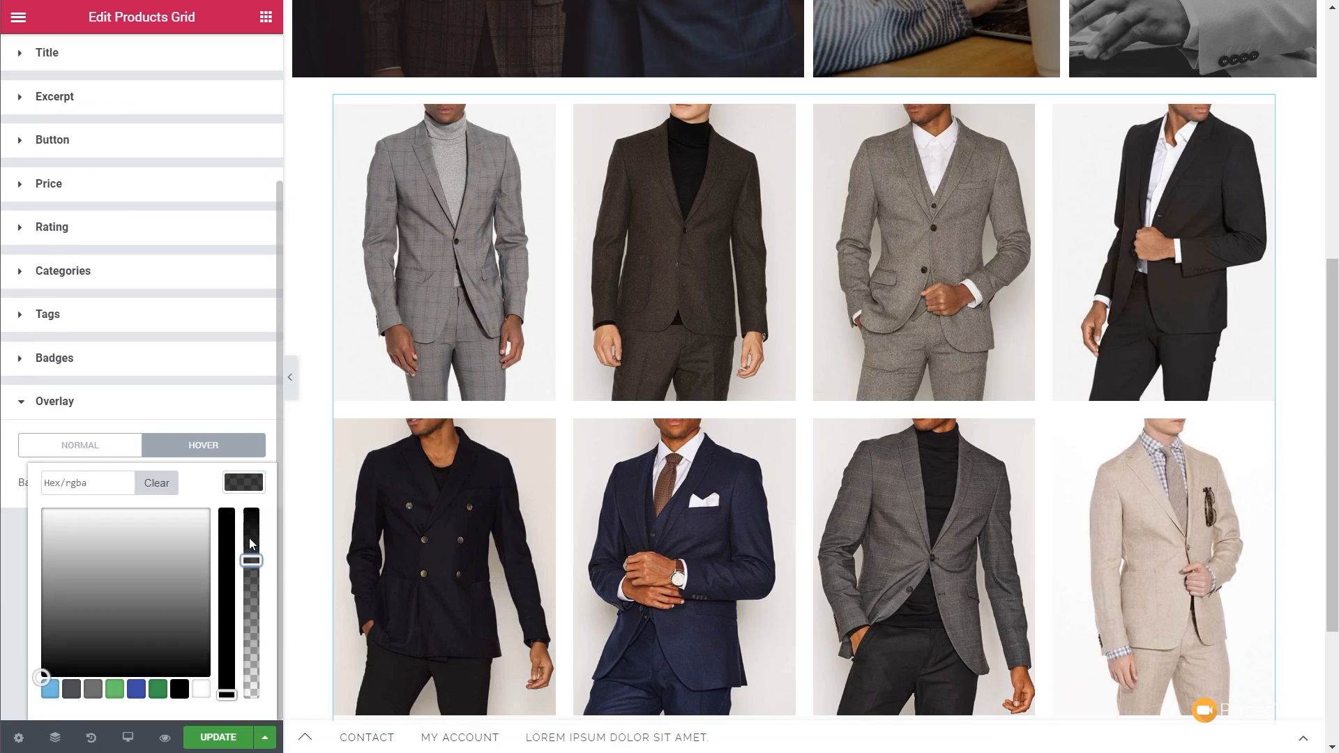
{"action": "left_click", "coordinate": [61, 406]}
{"action": "mouse_move", "coordinate": [393, 286]}
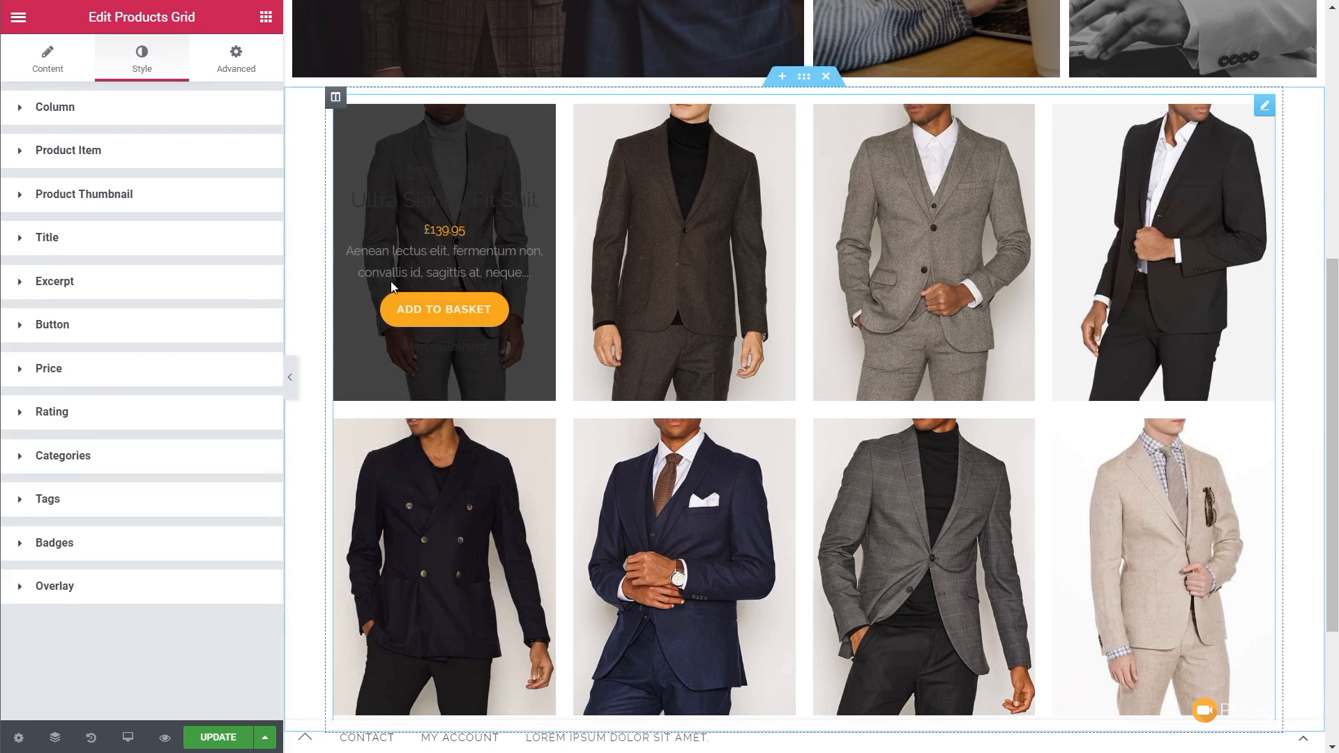
{"action": "mouse_move", "coordinate": [926, 289]}
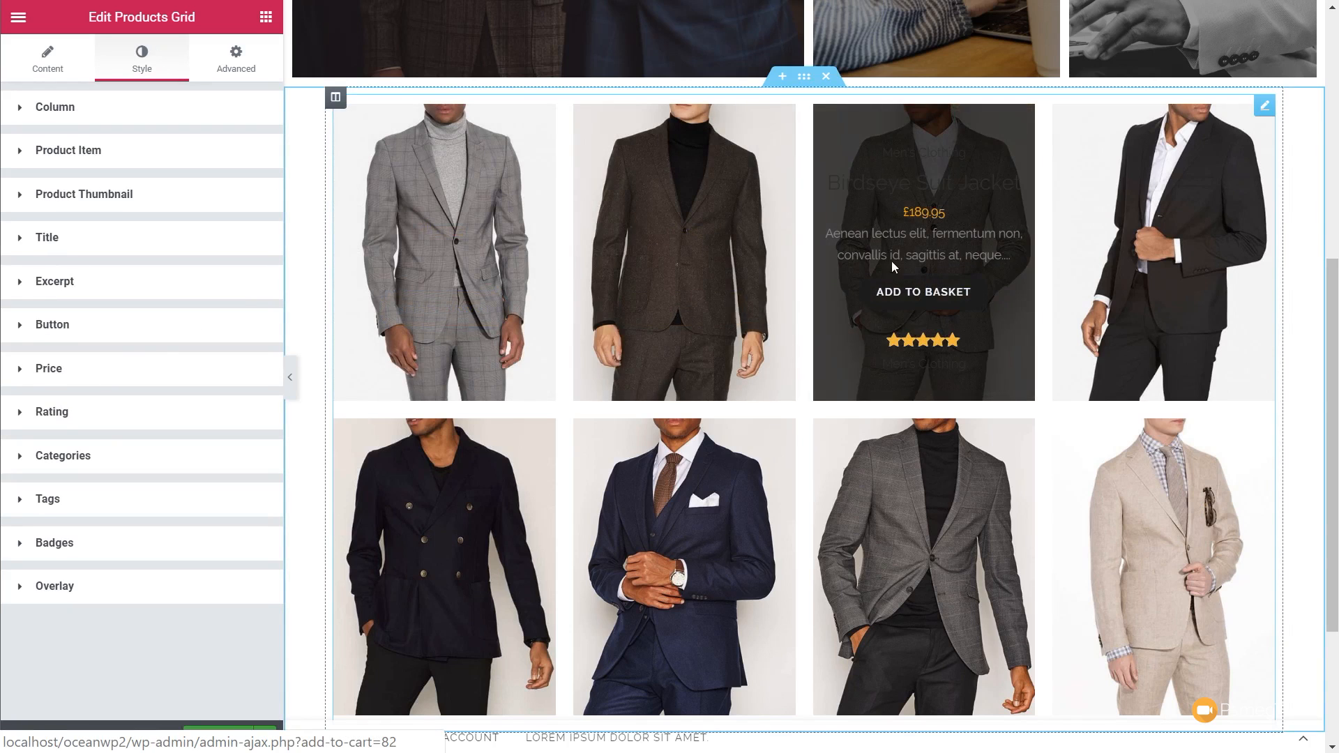
Step: Set the product titles' color to white for both the normal and hover states in the products grid's style settings
{"action": "mouse_move", "coordinate": [466, 231]}
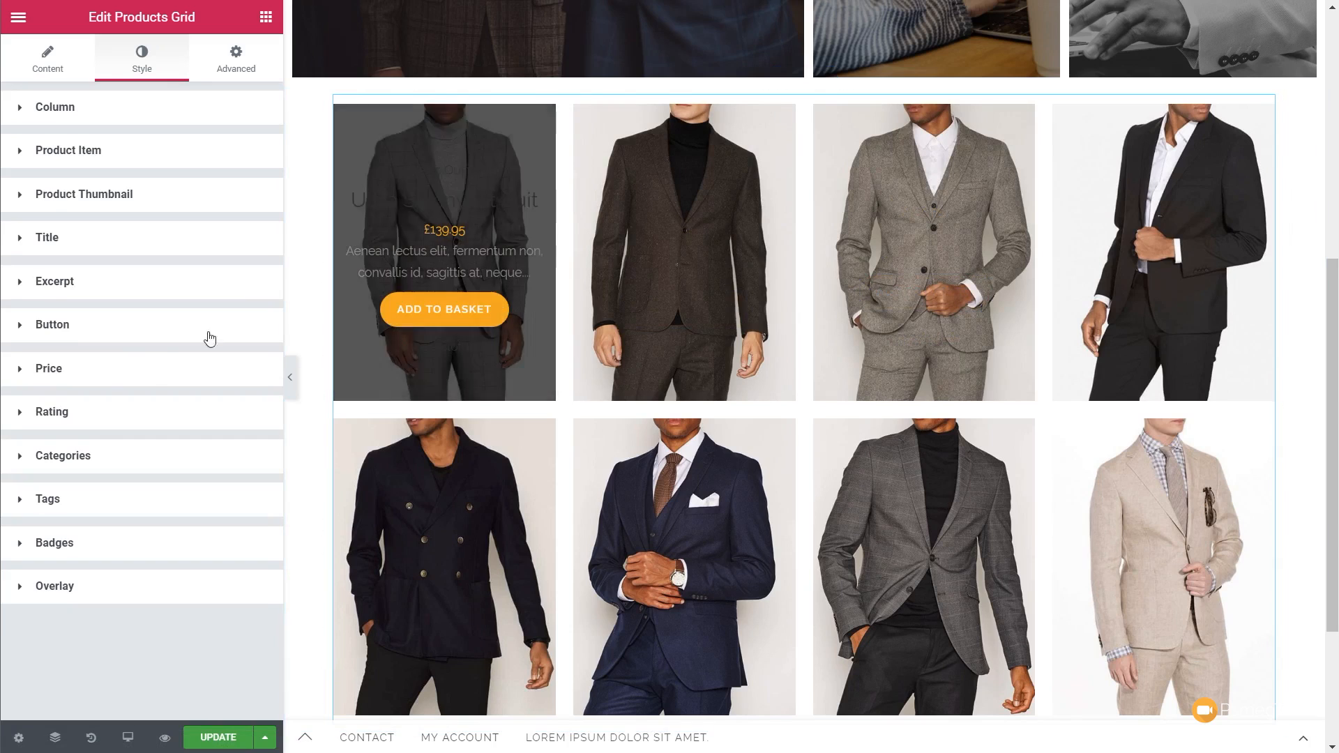
{"action": "left_click", "coordinate": [78, 240]}
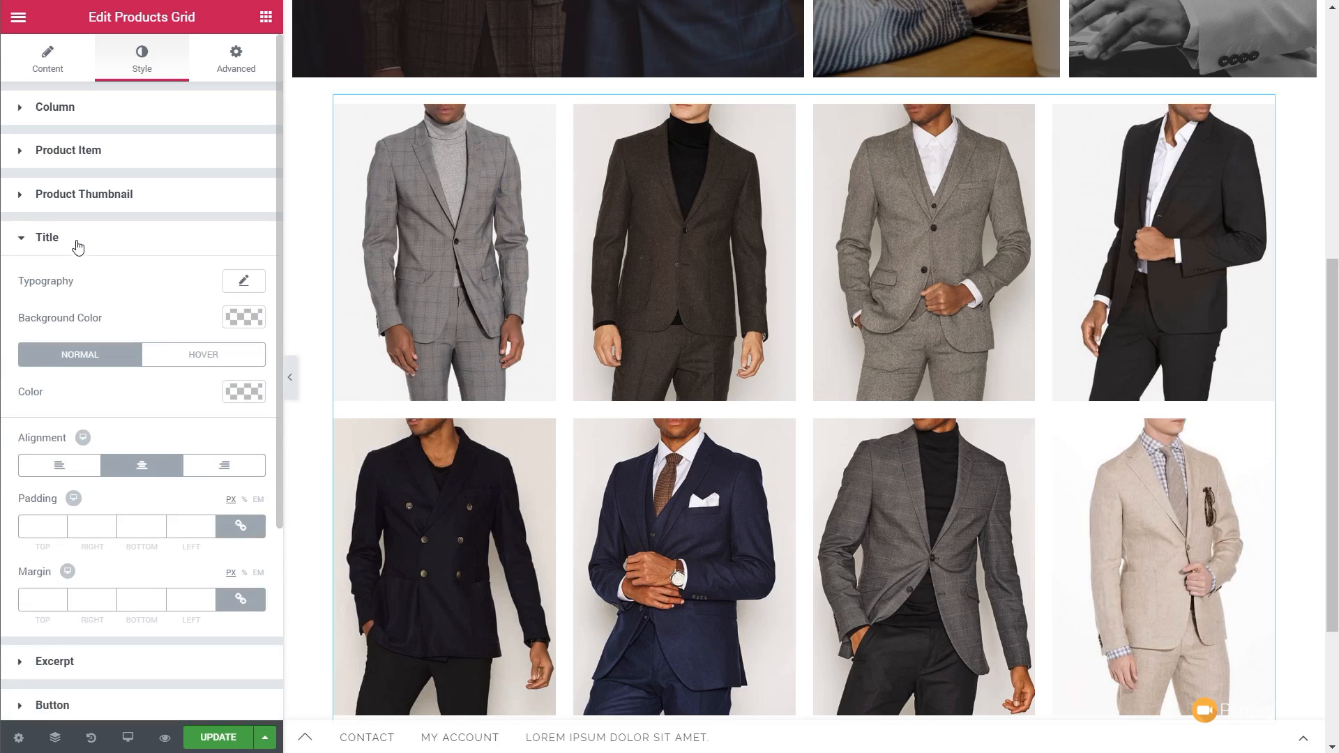
{"action": "left_click", "coordinate": [241, 396]}
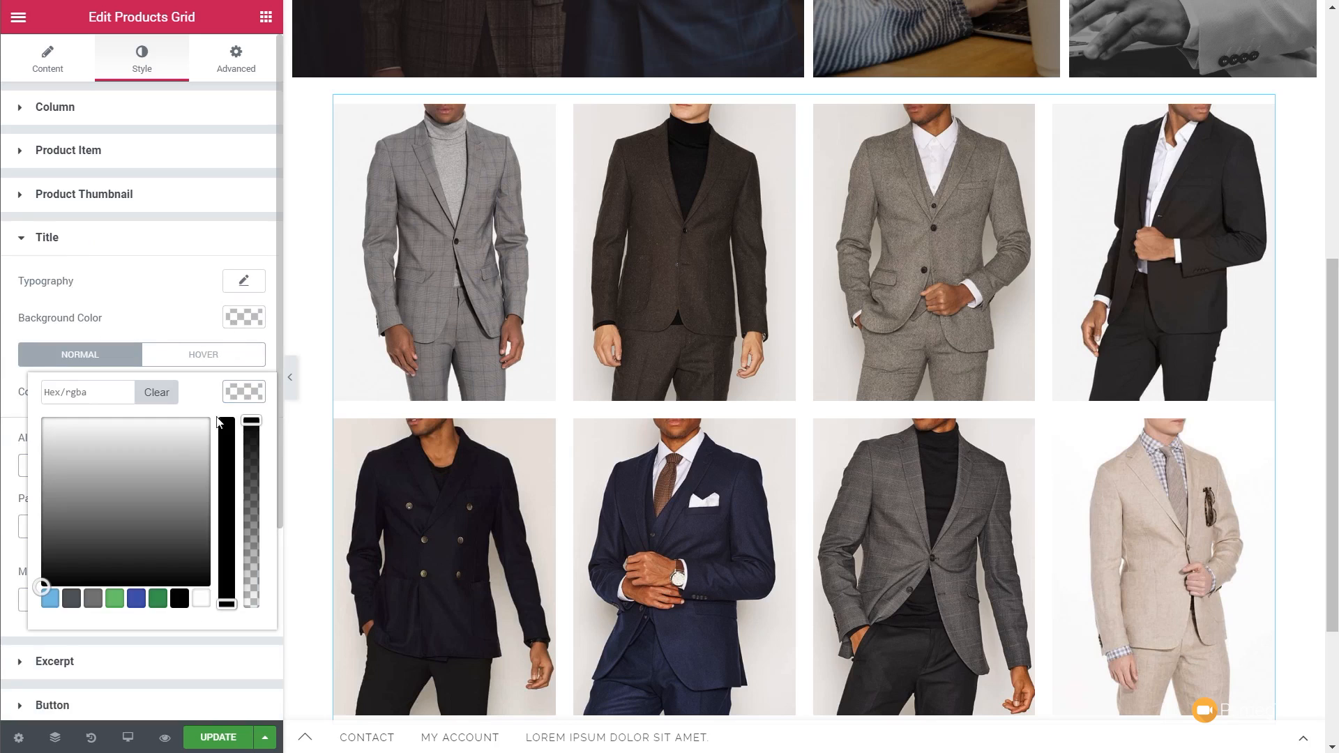
{"action": "left_click", "coordinate": [200, 599]}
{"action": "left_click", "coordinate": [197, 354]}
{"action": "left_click", "coordinate": [232, 388]}
{"action": "left_click", "coordinate": [201, 599]}
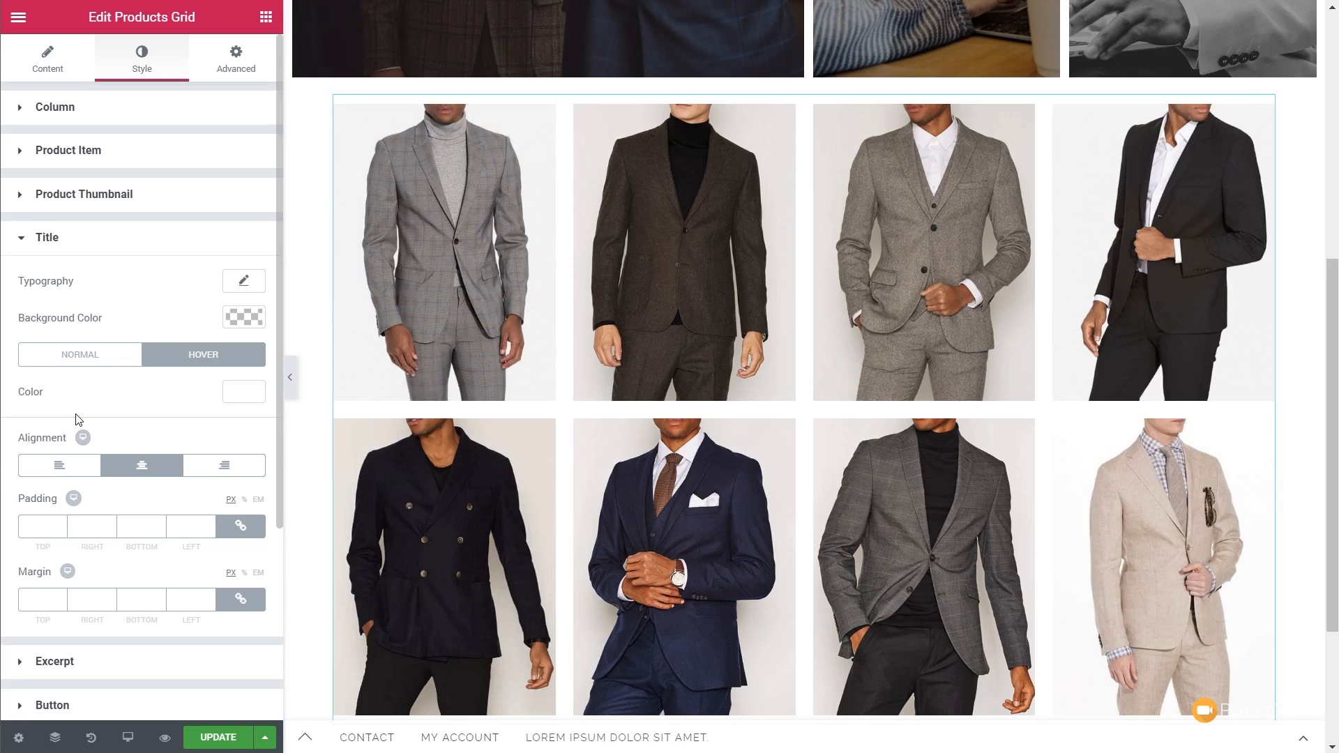
Step: Preview the shop page with its product overlays, and open the Slim Fit Suit Jacket's product page to examine its layout
{"action": "scroll", "coordinate": [11, 324], "scroll_direction": "down", "scroll_amount": 4}
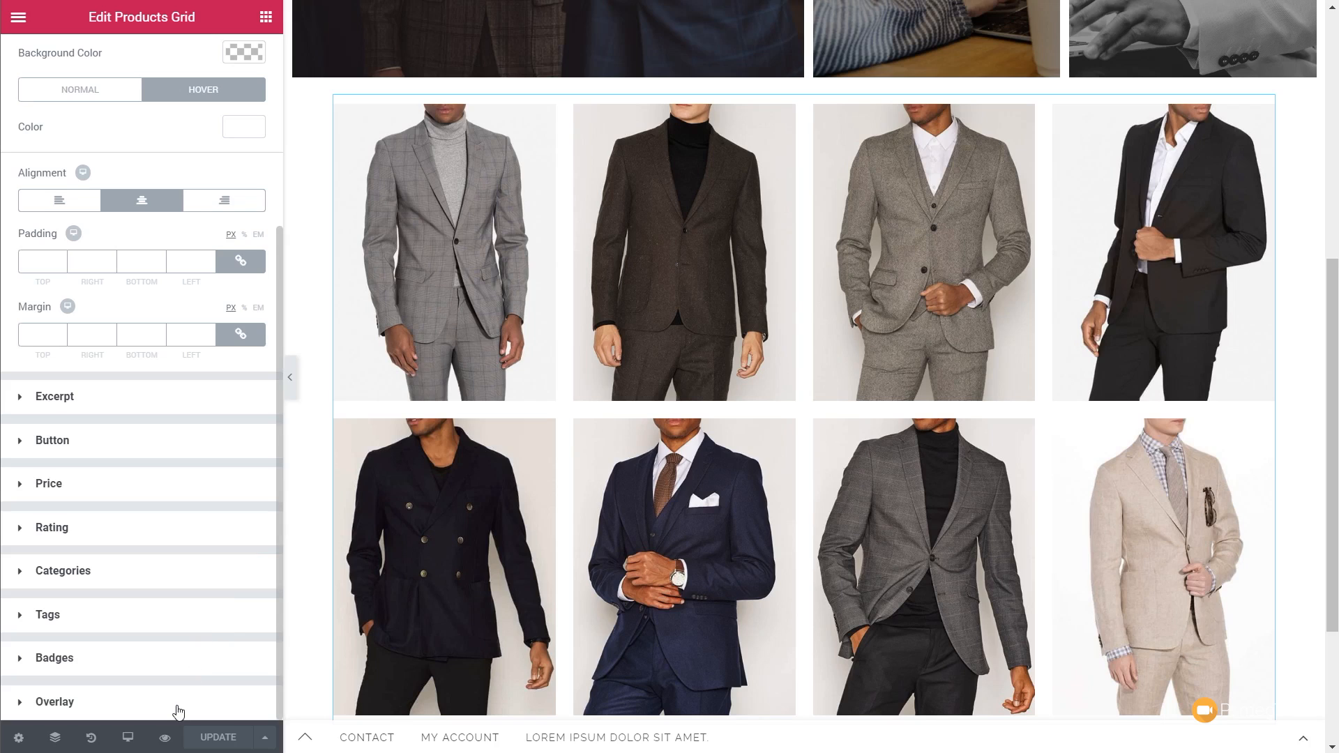
{"action": "left_click", "coordinate": [164, 737]}
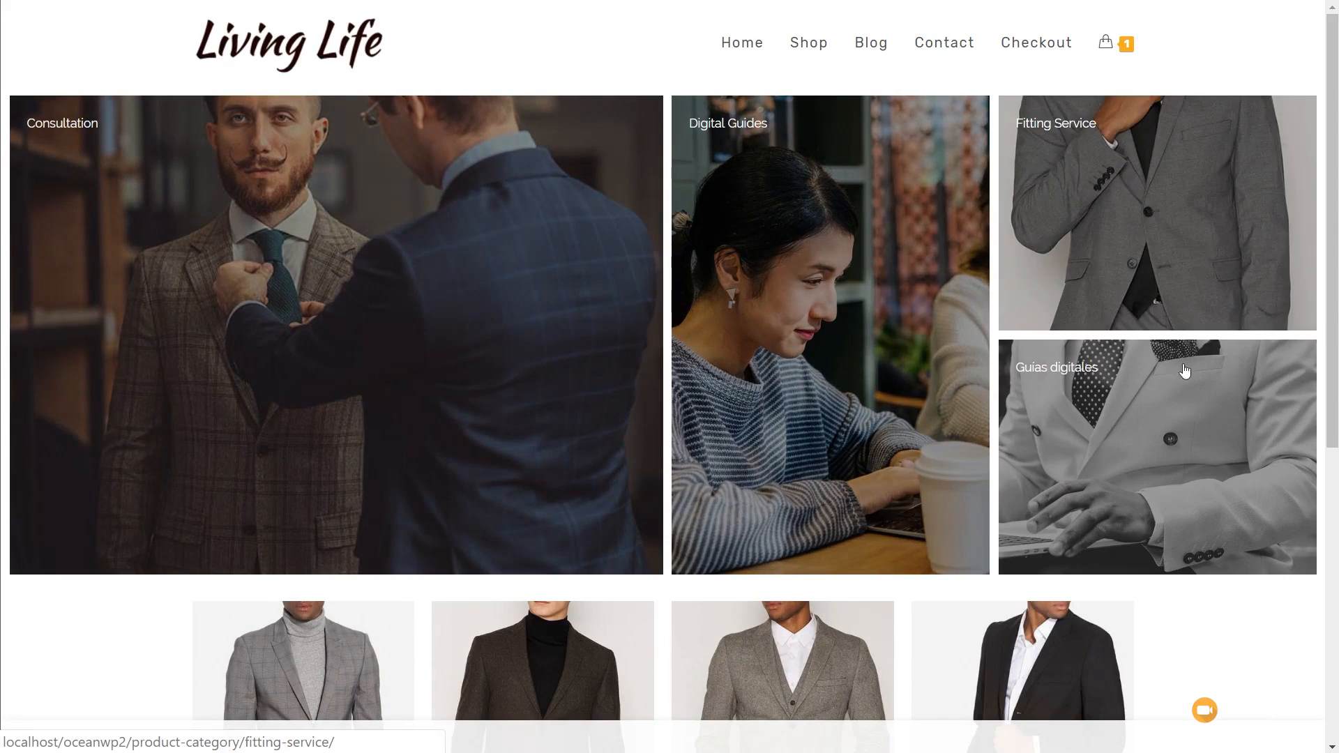
{"action": "scroll", "coordinate": [1186, 430], "scroll_direction": "down", "scroll_amount": 5}
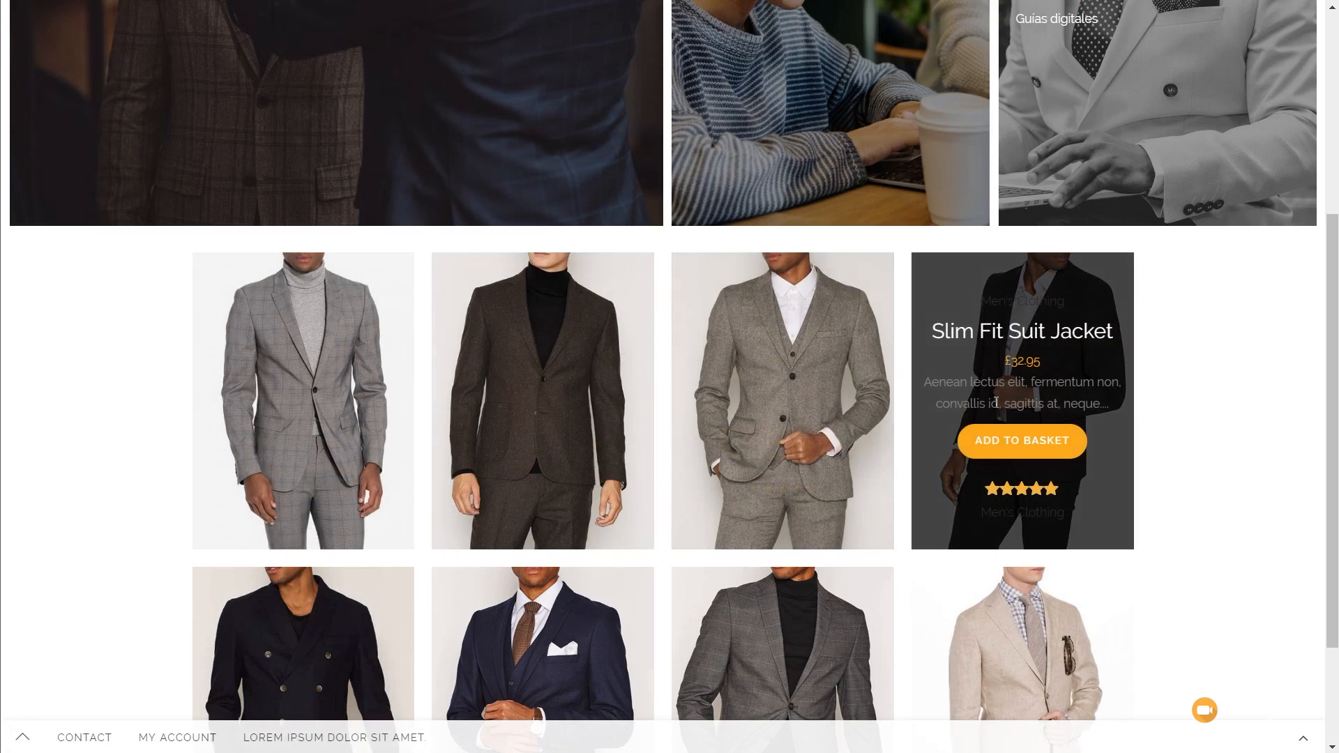
{"action": "left_click", "coordinate": [1026, 339]}
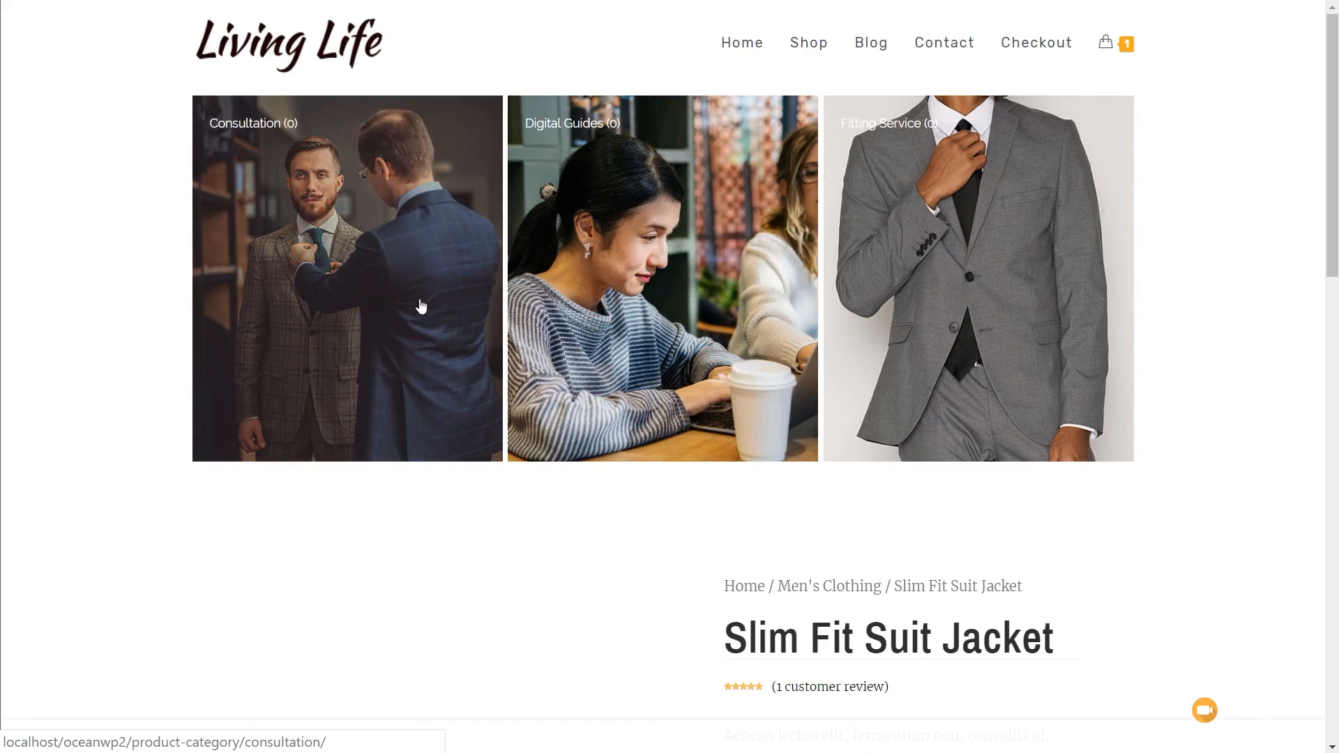
{"action": "scroll", "coordinate": [898, 470], "scroll_direction": "down", "scroll_amount": 3}
{"action": "scroll", "coordinate": [898, 471], "scroll_direction": "down", "scroll_amount": 5}
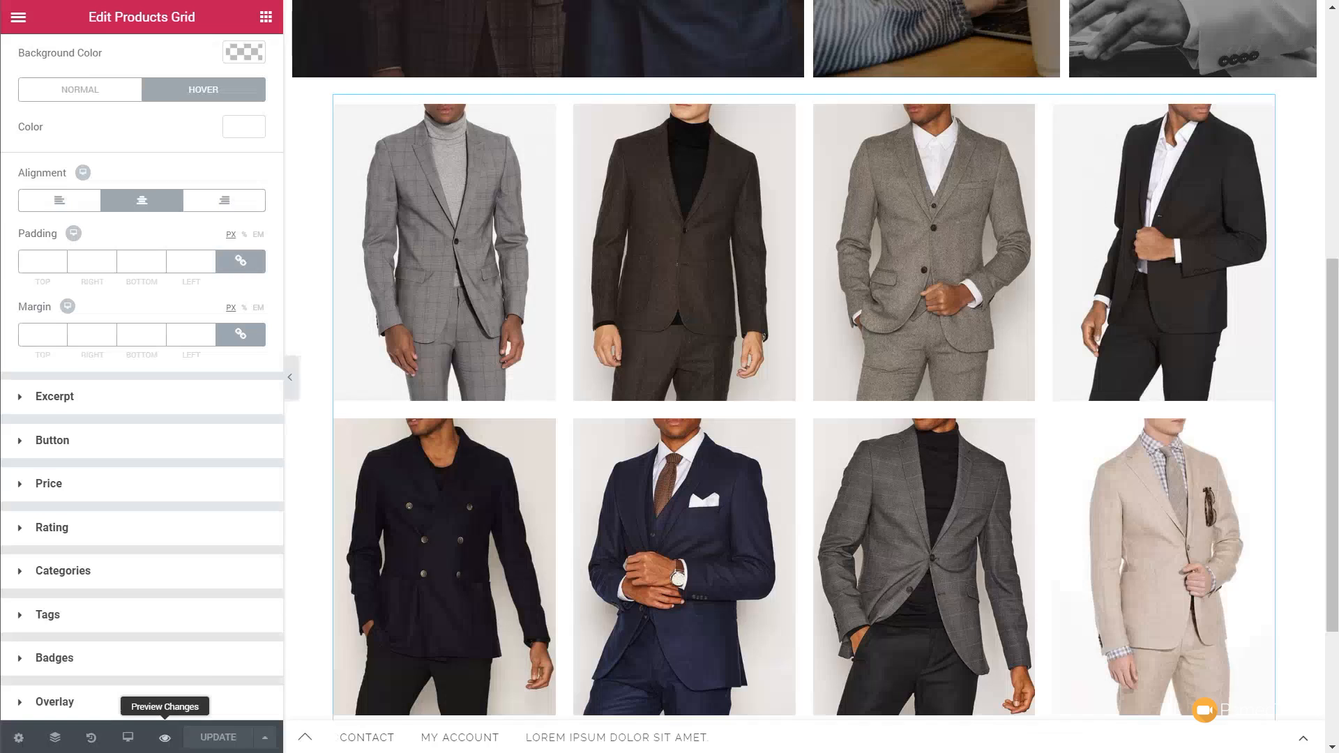
Step: Exit to the WordPress dashboard and open the Custom Men's Clothing single product template for editing in Elementor
{"action": "left_click", "coordinate": [18, 16]}
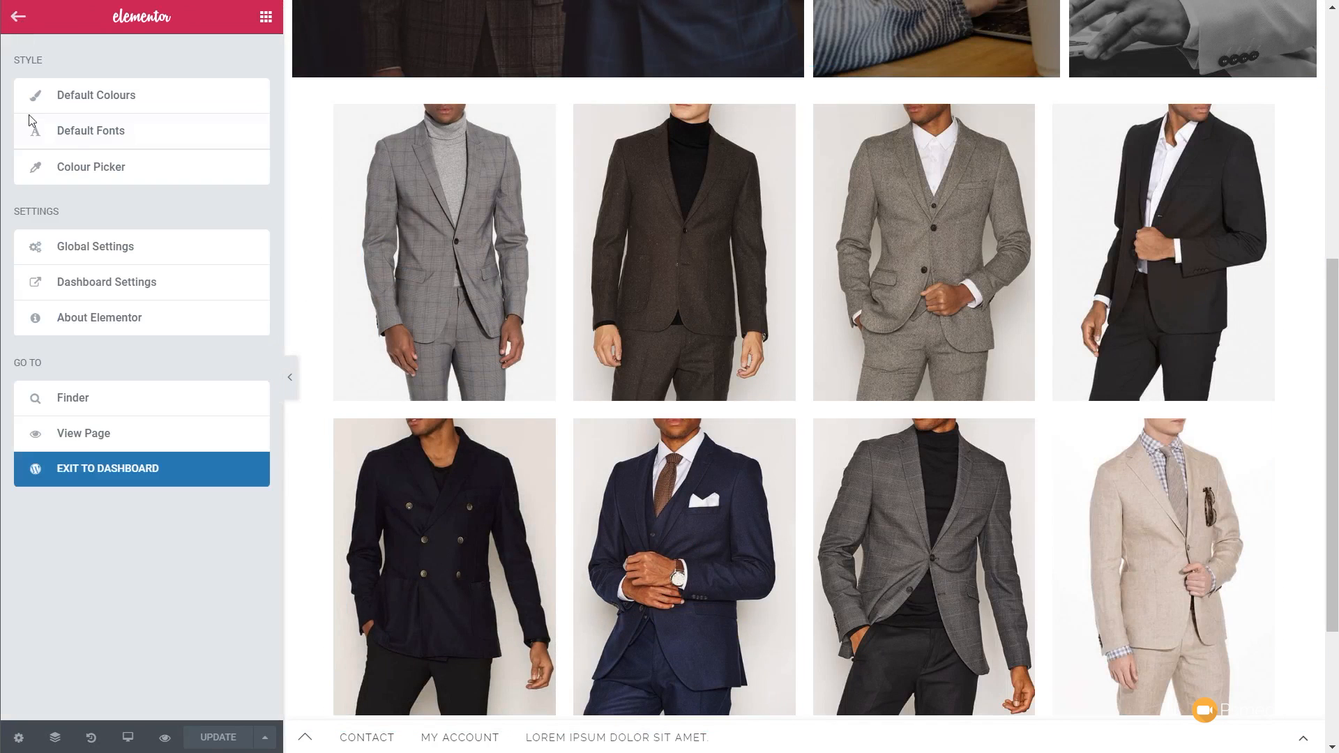
{"action": "left_click", "coordinate": [132, 469]}
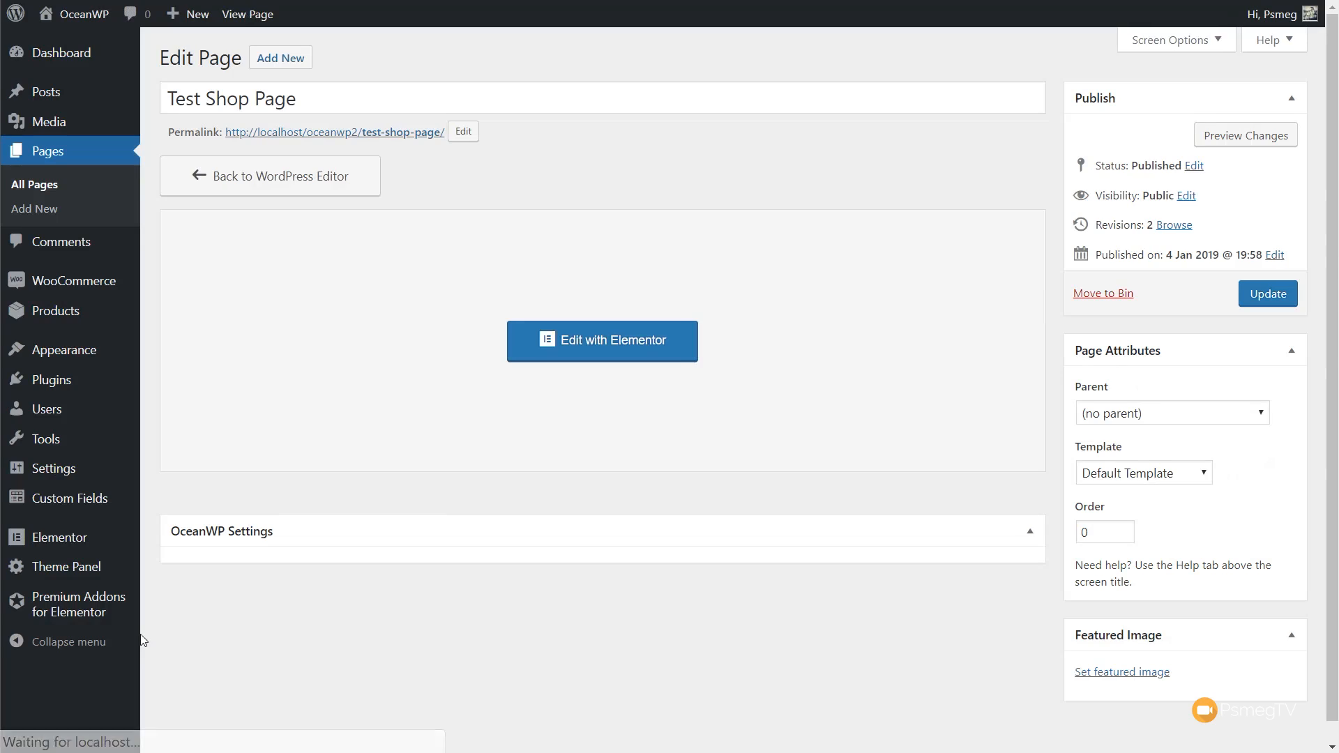
{"action": "mouse_move", "coordinate": [84, 590]}
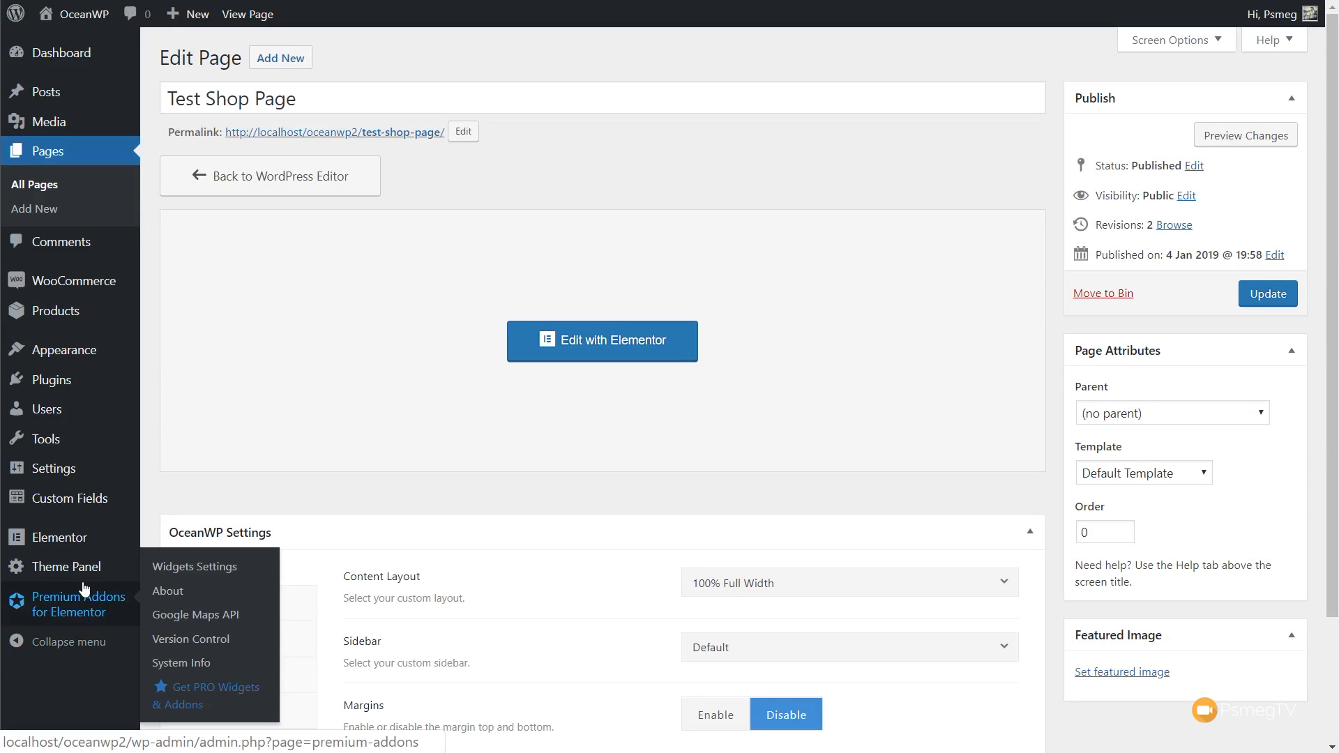
{"action": "mouse_move", "coordinate": [119, 537]}
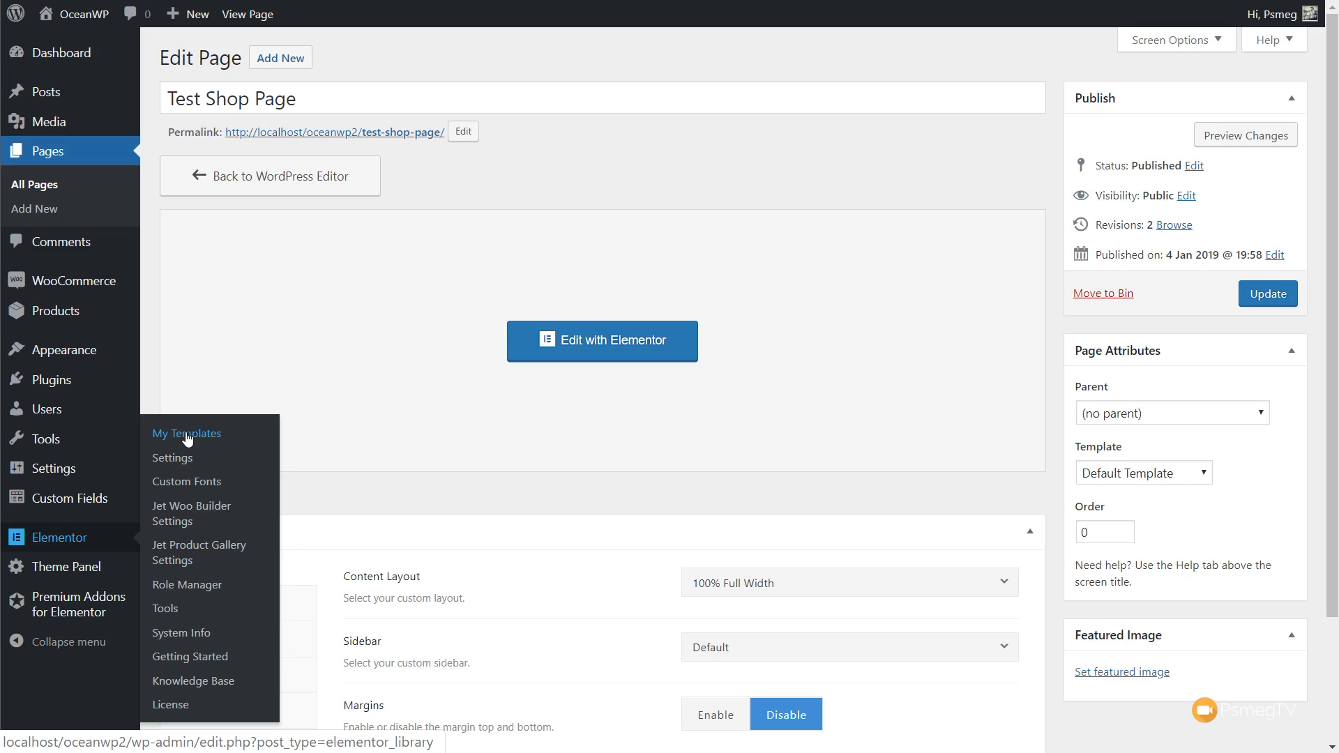
{"action": "left_click", "coordinate": [187, 435]}
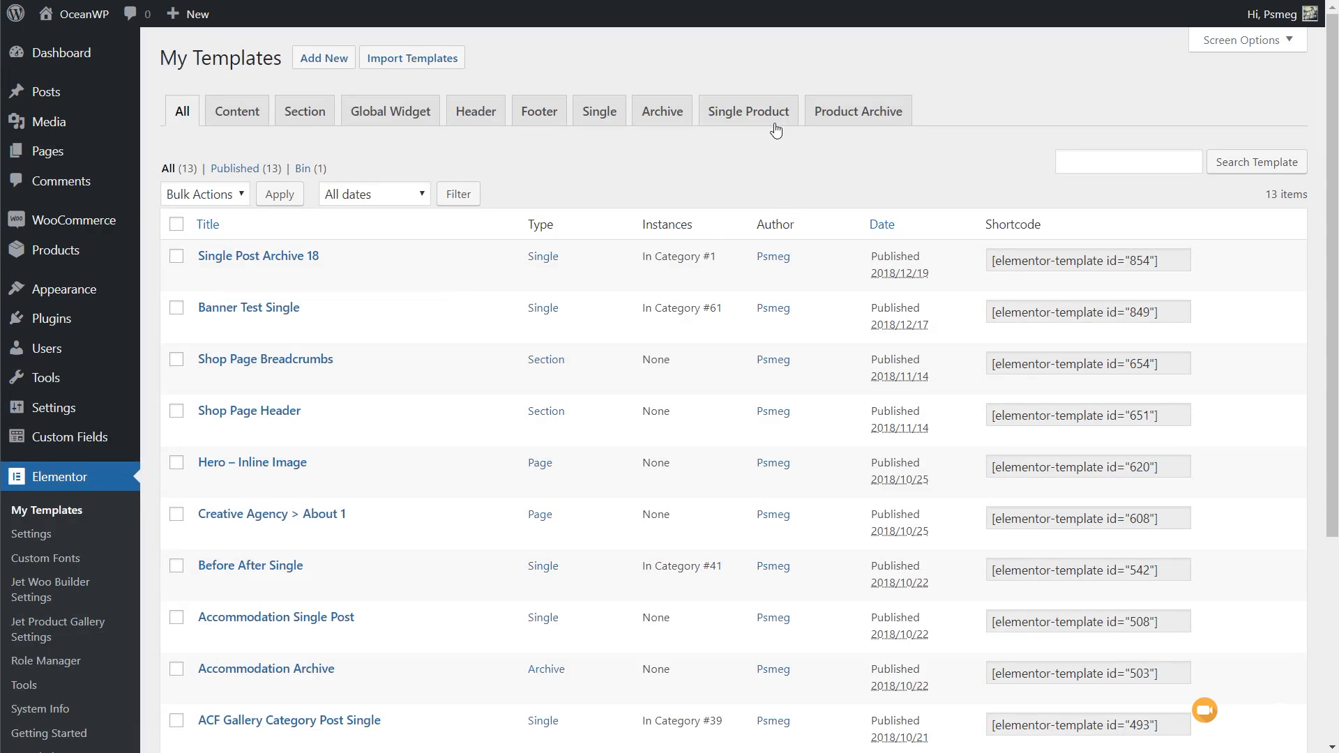
{"action": "left_click", "coordinate": [776, 126]}
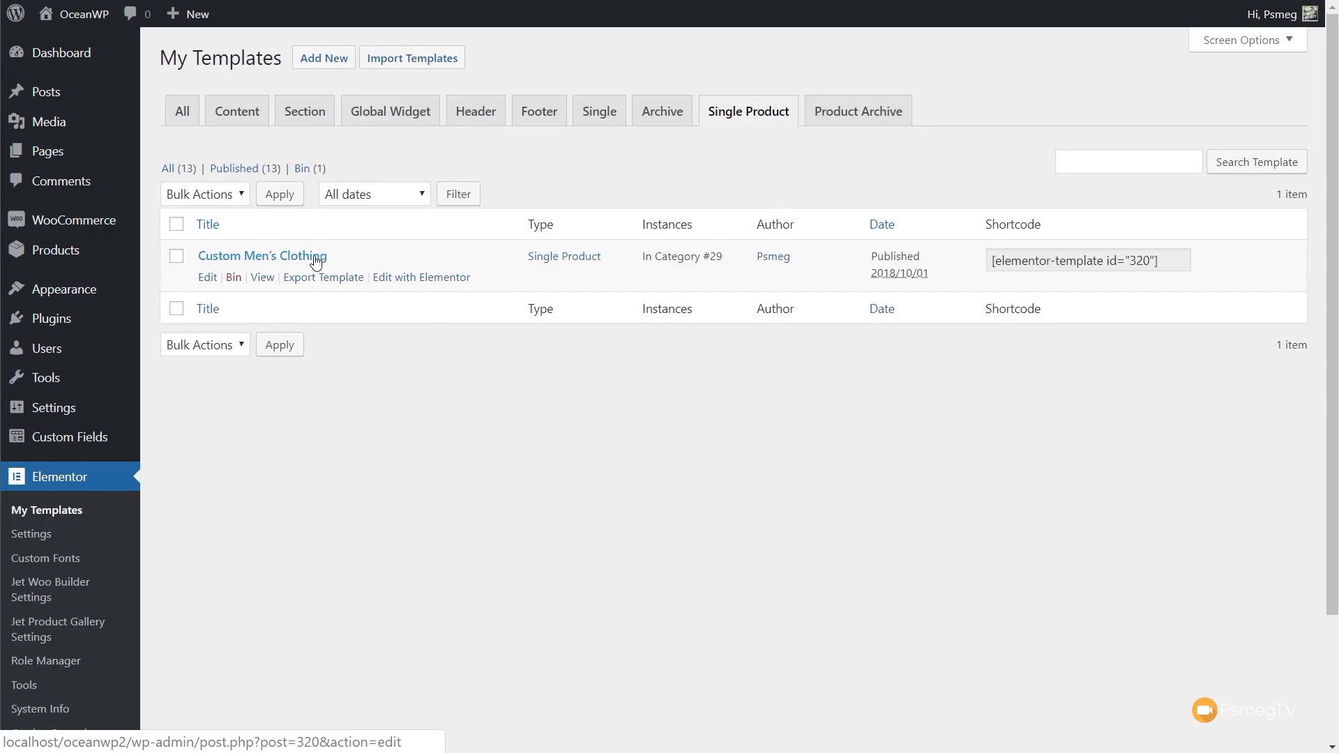
{"action": "left_click", "coordinate": [423, 278]}
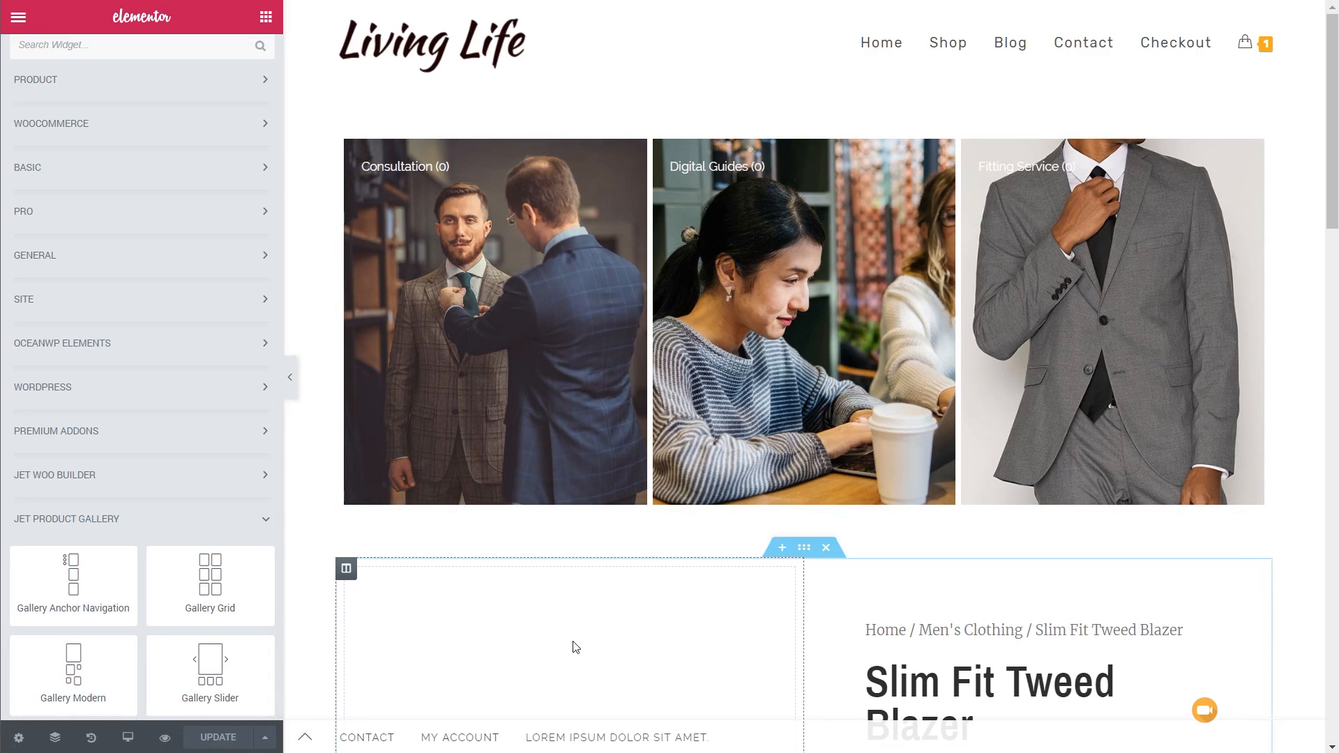
Step: Add a Gallery Grid widget to the empty column beside the product details with its gallery enabled, trying zoom but leaving it off
{"action": "scroll", "coordinate": [574, 645], "scroll_direction": "down", "scroll_amount": 5}
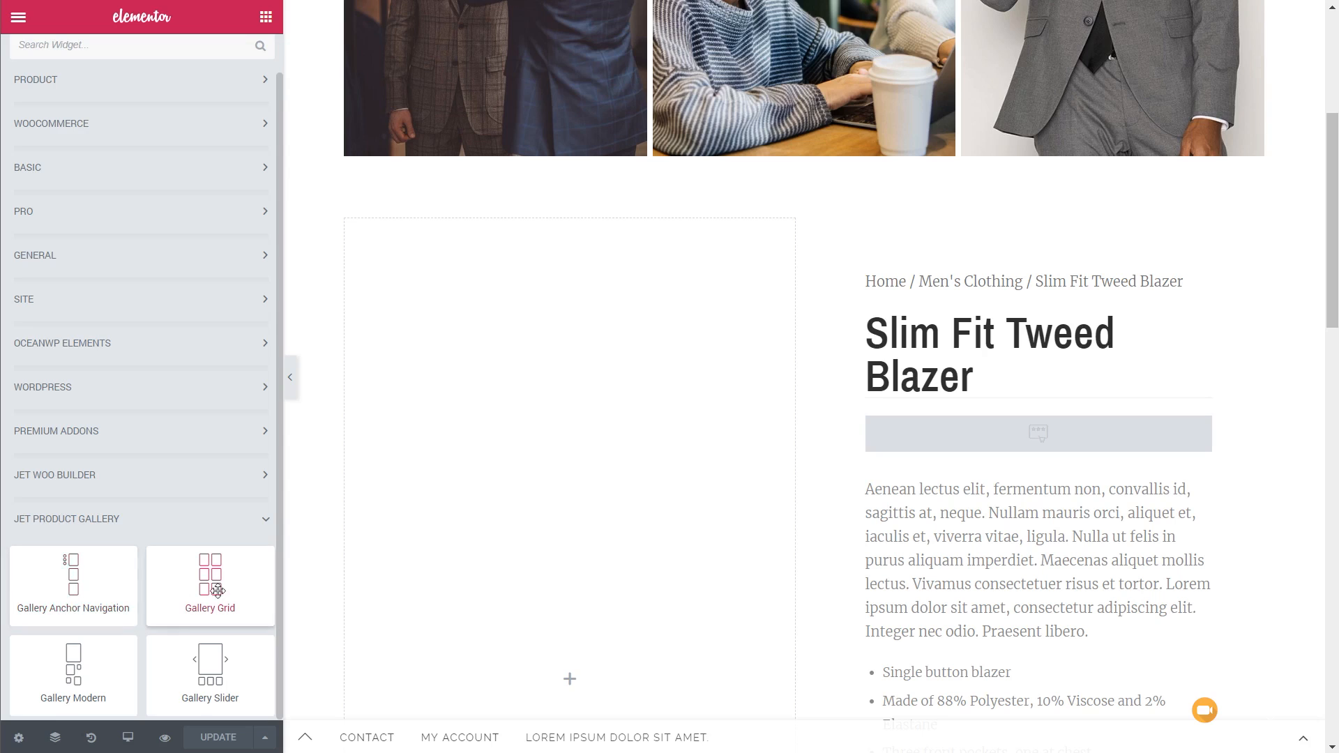
{"action": "left_click_drag", "start_coordinate": [209, 583], "coordinate": [512, 479]}
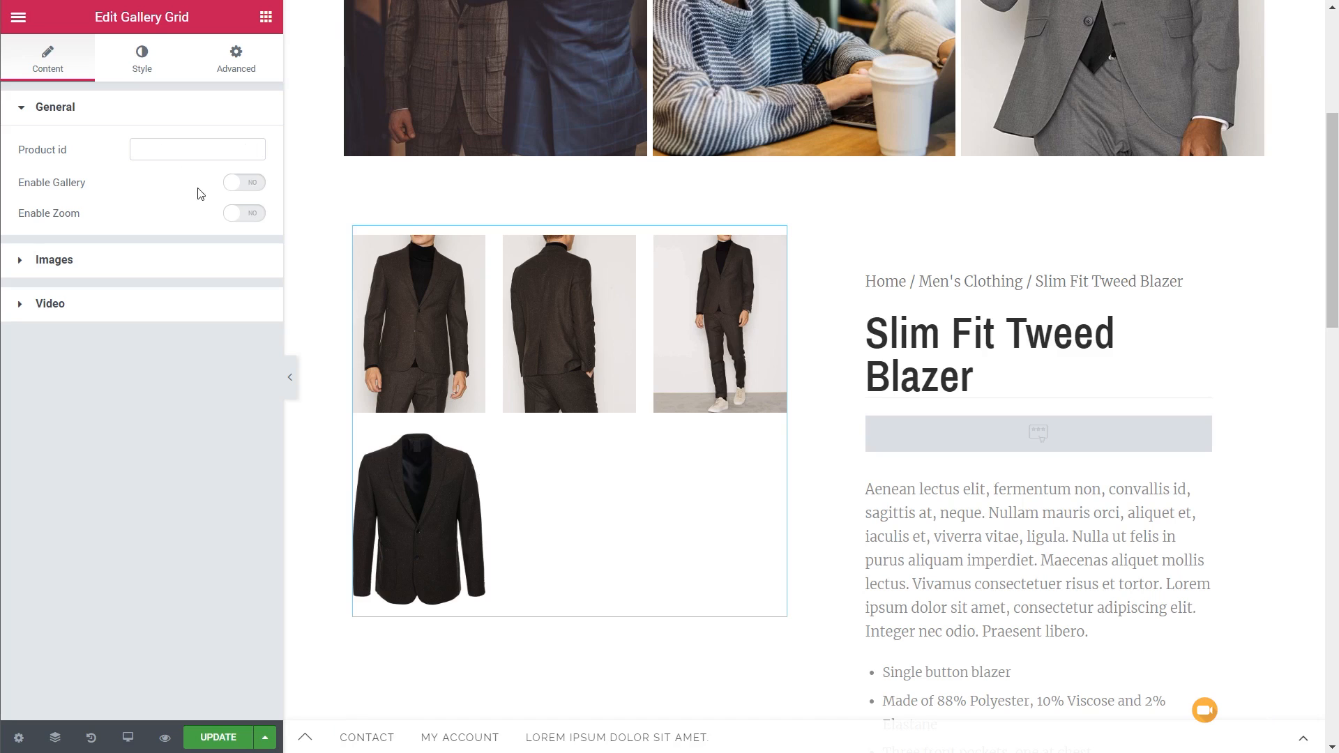
{"action": "left_click", "coordinate": [255, 186]}
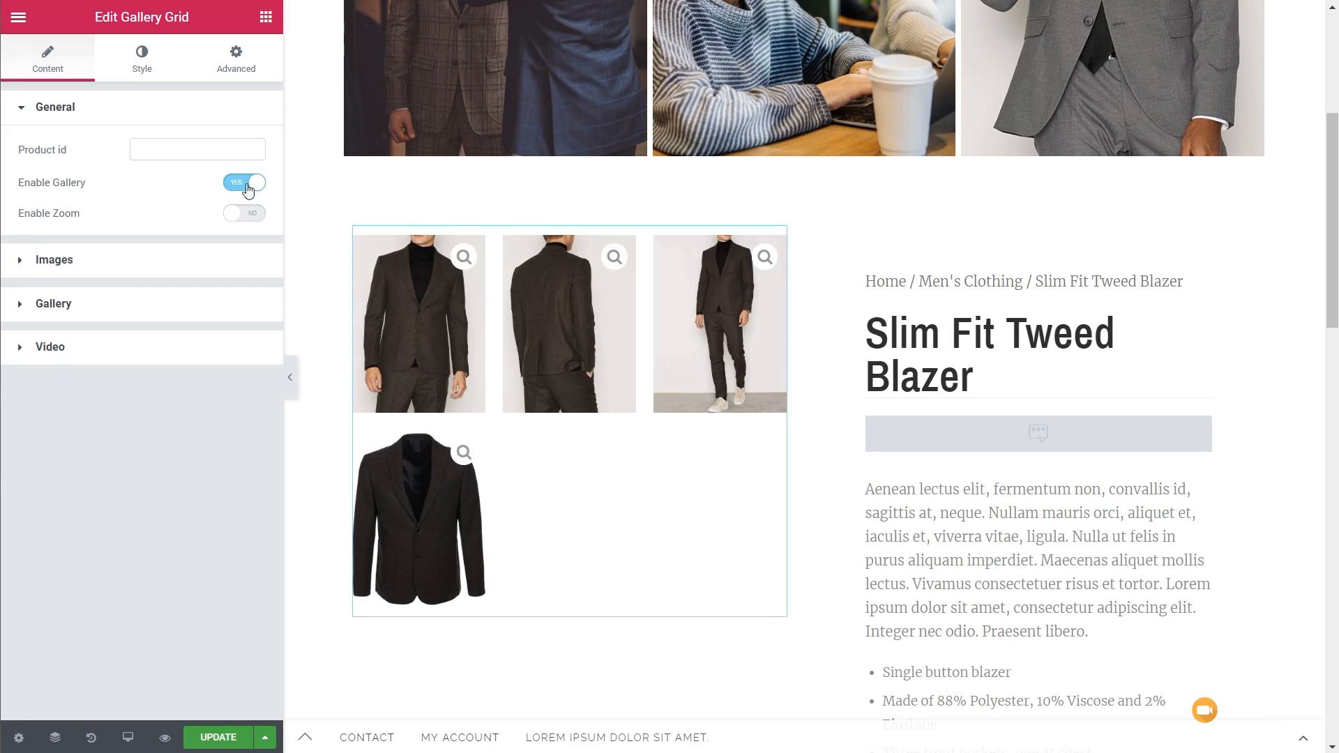
{"action": "left_click", "coordinate": [261, 217]}
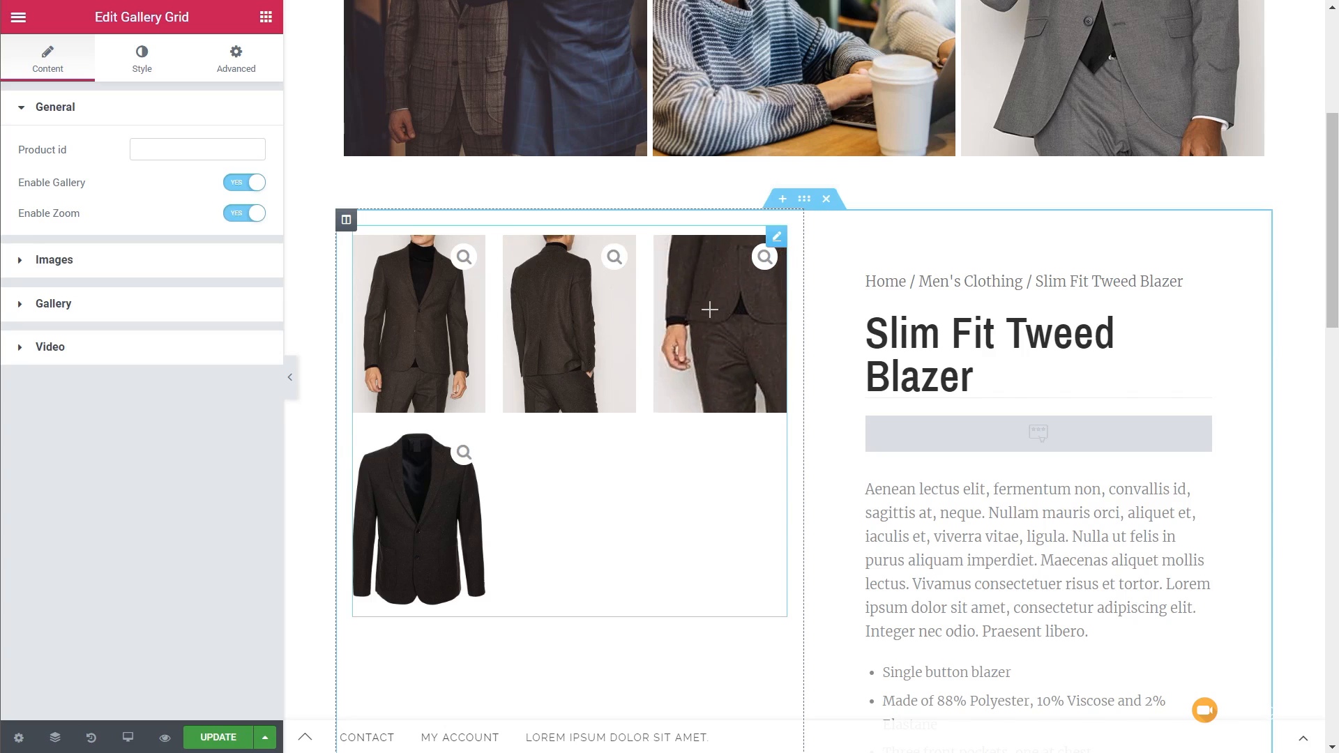
{"action": "left_click", "coordinate": [237, 220]}
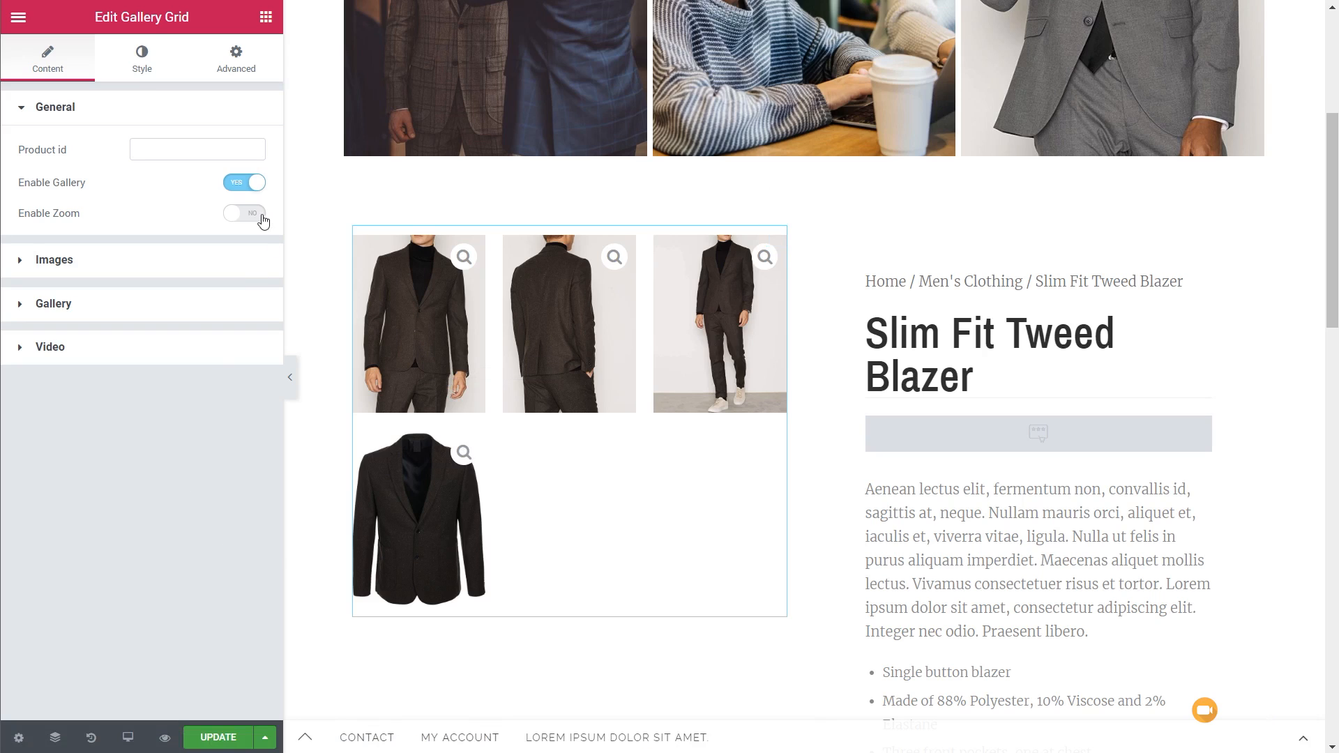
Step: Set the Gallery Grid's image size to Medium Large and its layout to 2 columns
{"action": "left_click", "coordinate": [90, 262]}
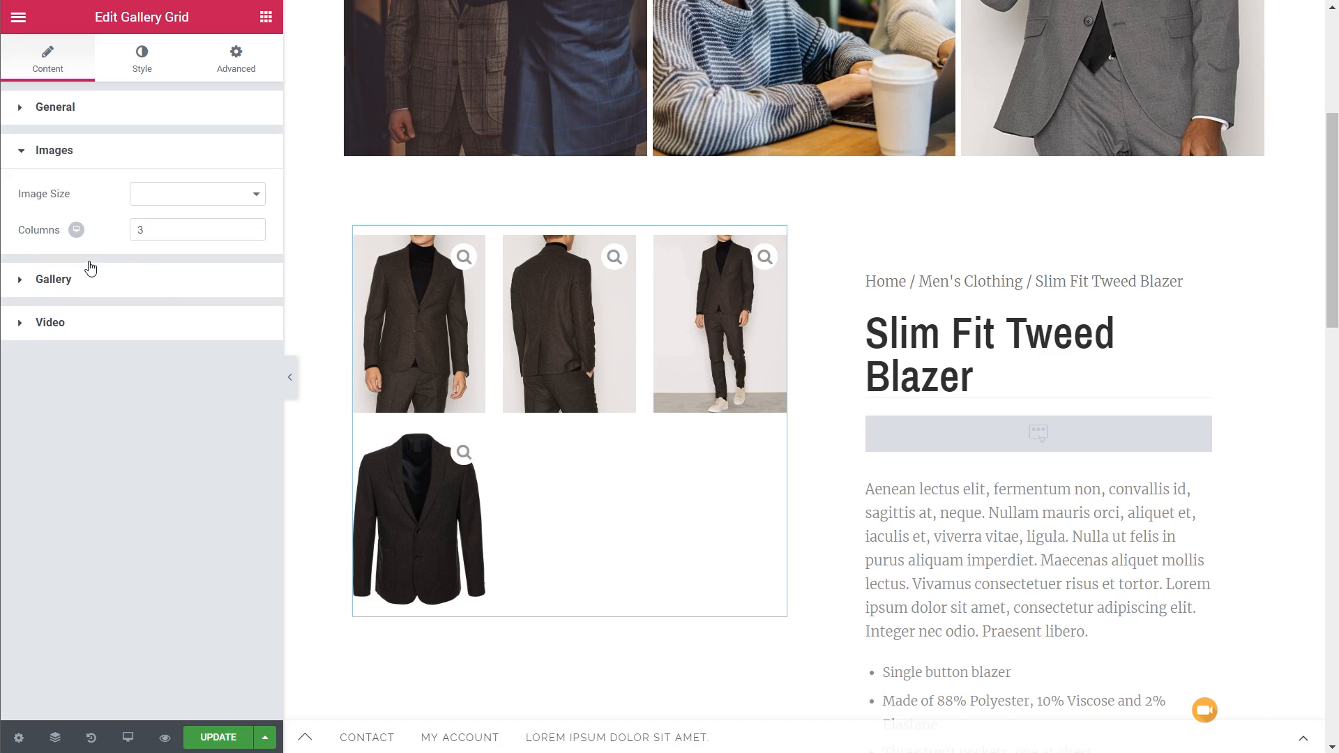
{"action": "left_click", "coordinate": [258, 200]}
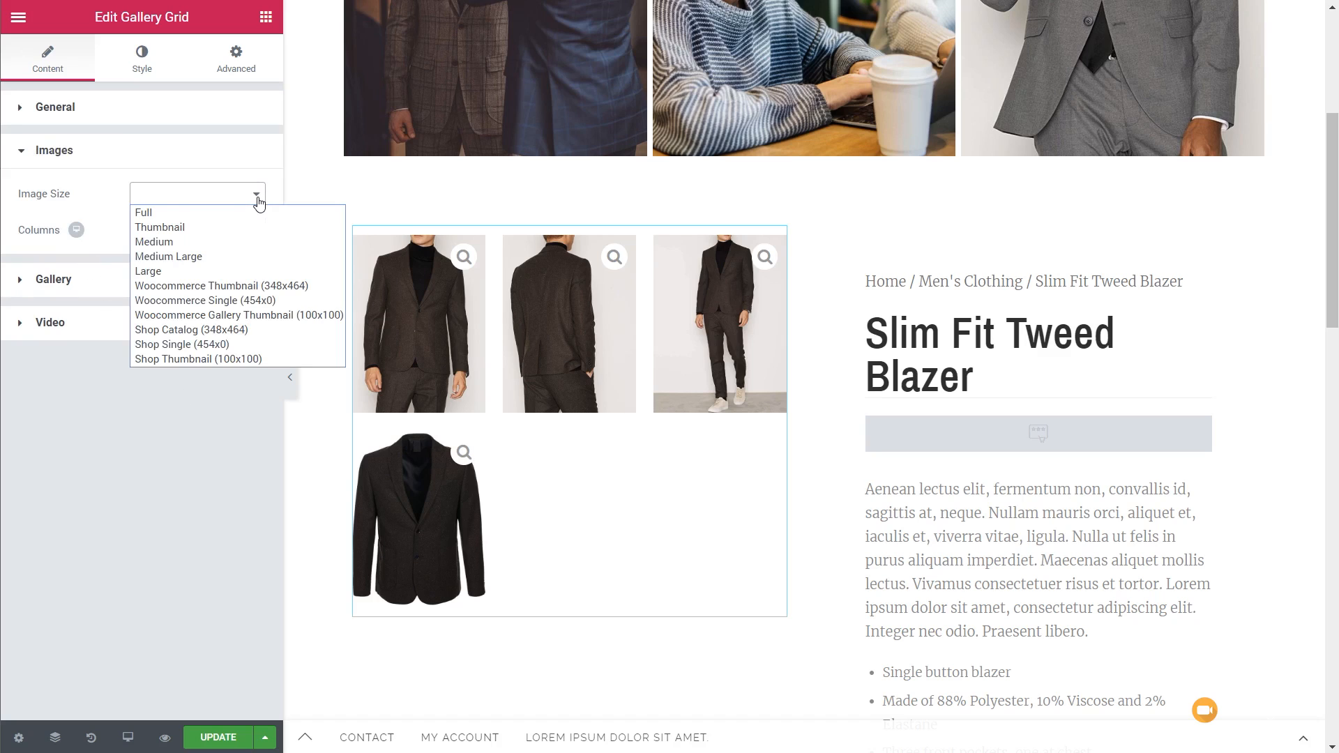
{"action": "left_click", "coordinate": [230, 263]}
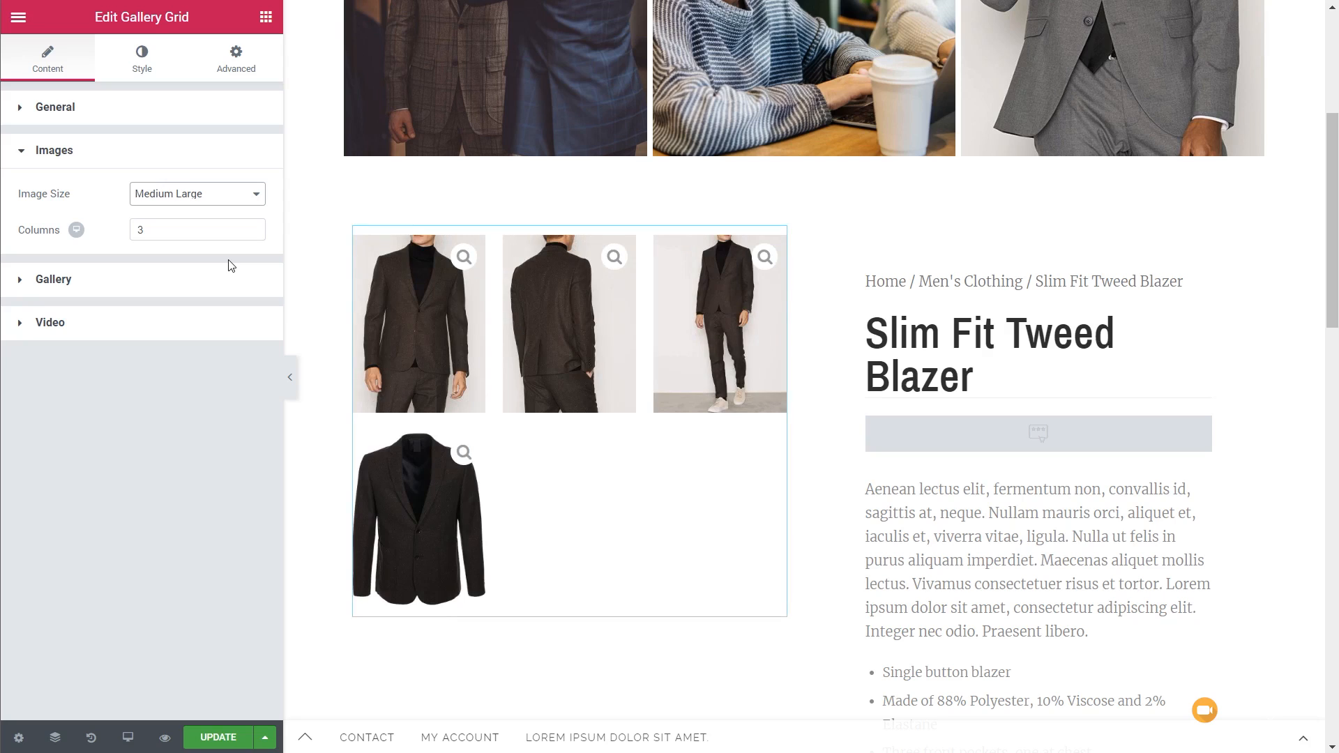
{"action": "left_click_drag", "start_coordinate": [170, 230], "coordinate": [83, 234]}
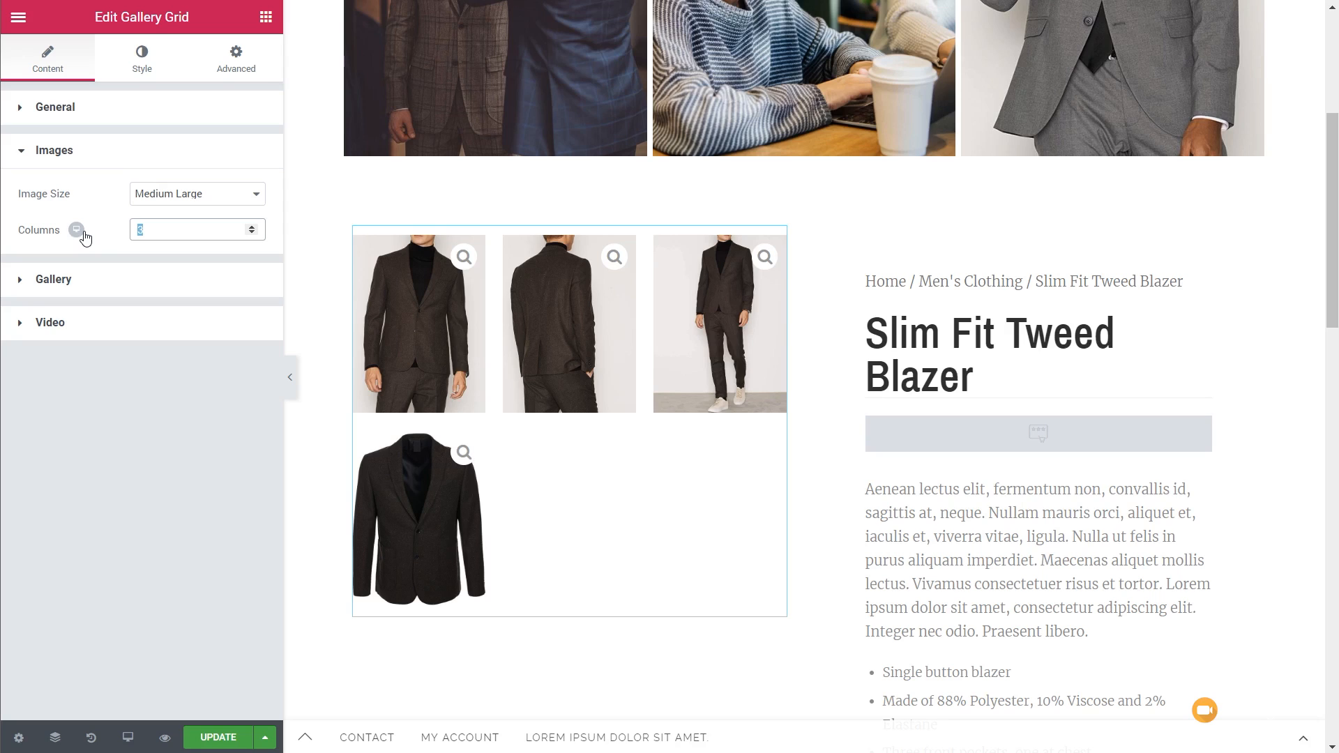
{"action": "left_click", "coordinate": [252, 233]}
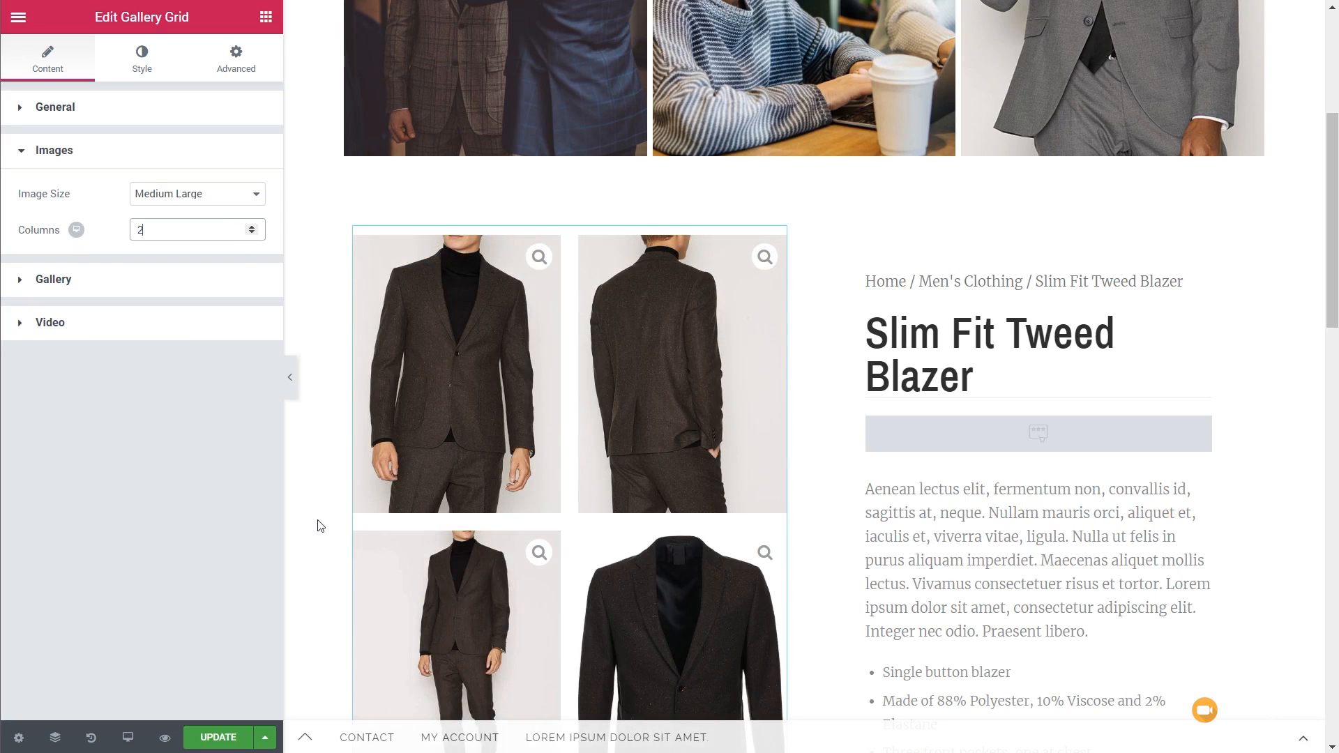
{"action": "scroll", "coordinate": [320, 525], "scroll_direction": "down", "scroll_amount": 5}
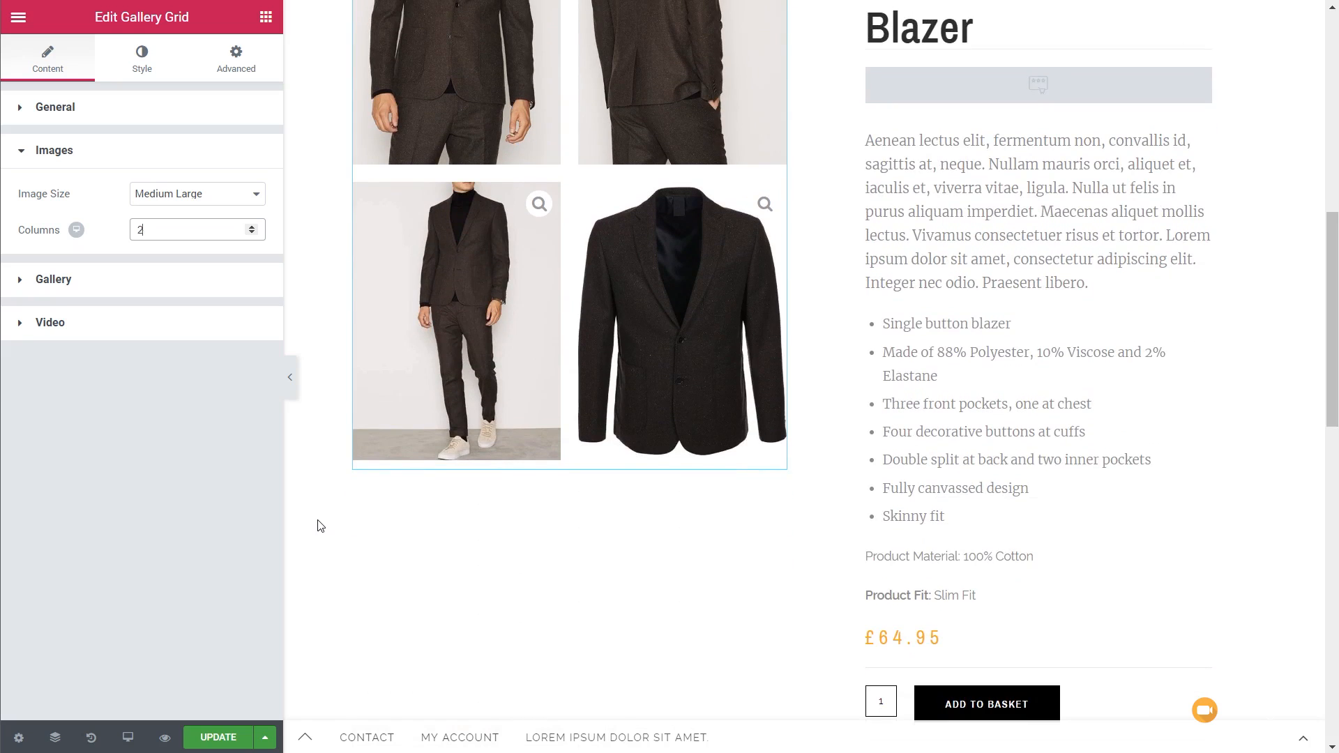
Step: Review the Gallery Grid's gallery controls, its video display options, and the border types available for its images
{"action": "left_click", "coordinate": [79, 290]}
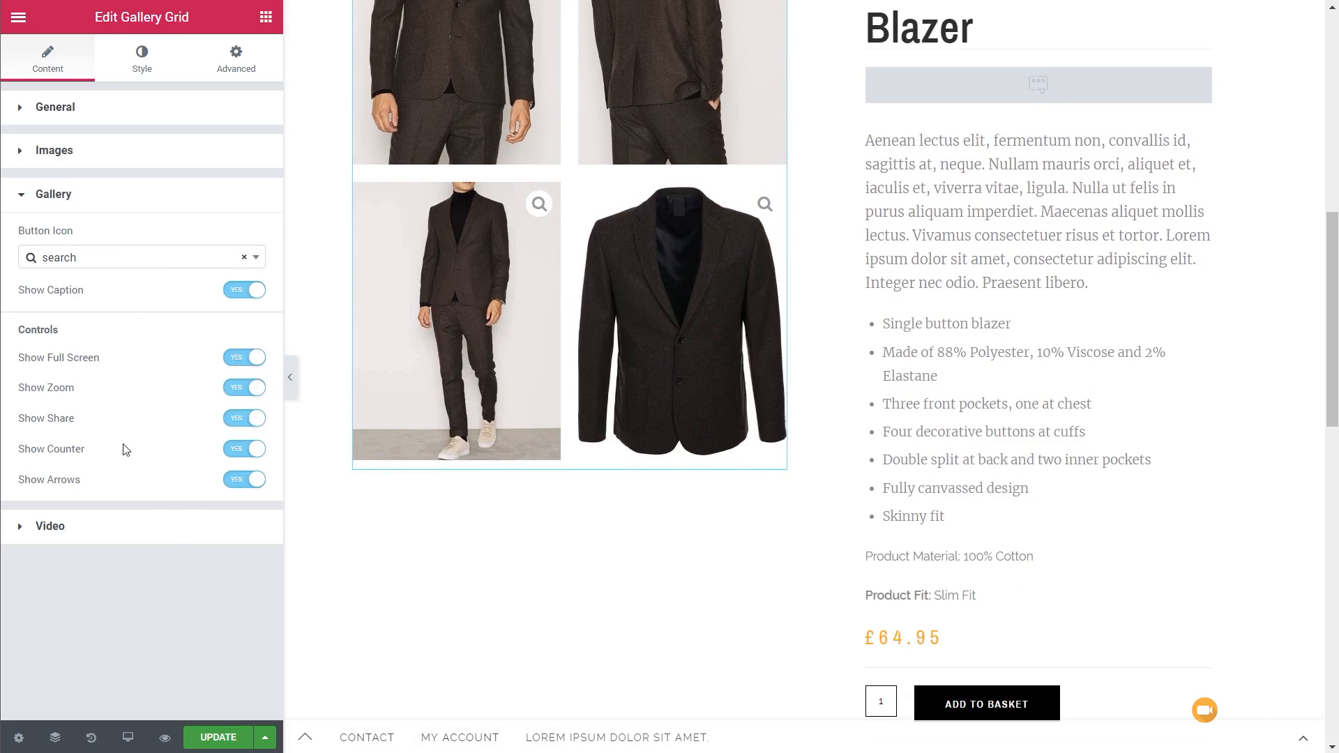
{"action": "left_click", "coordinate": [69, 539]}
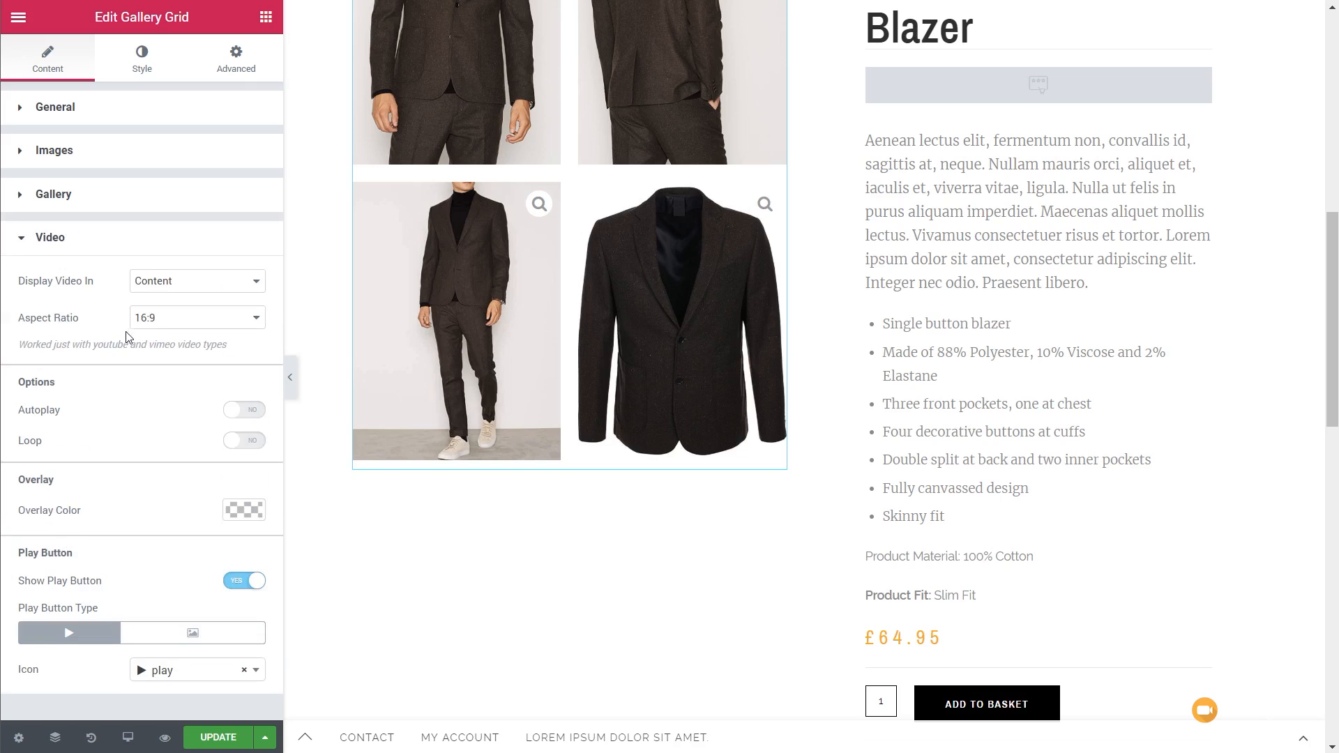
{"action": "left_click", "coordinate": [207, 292]}
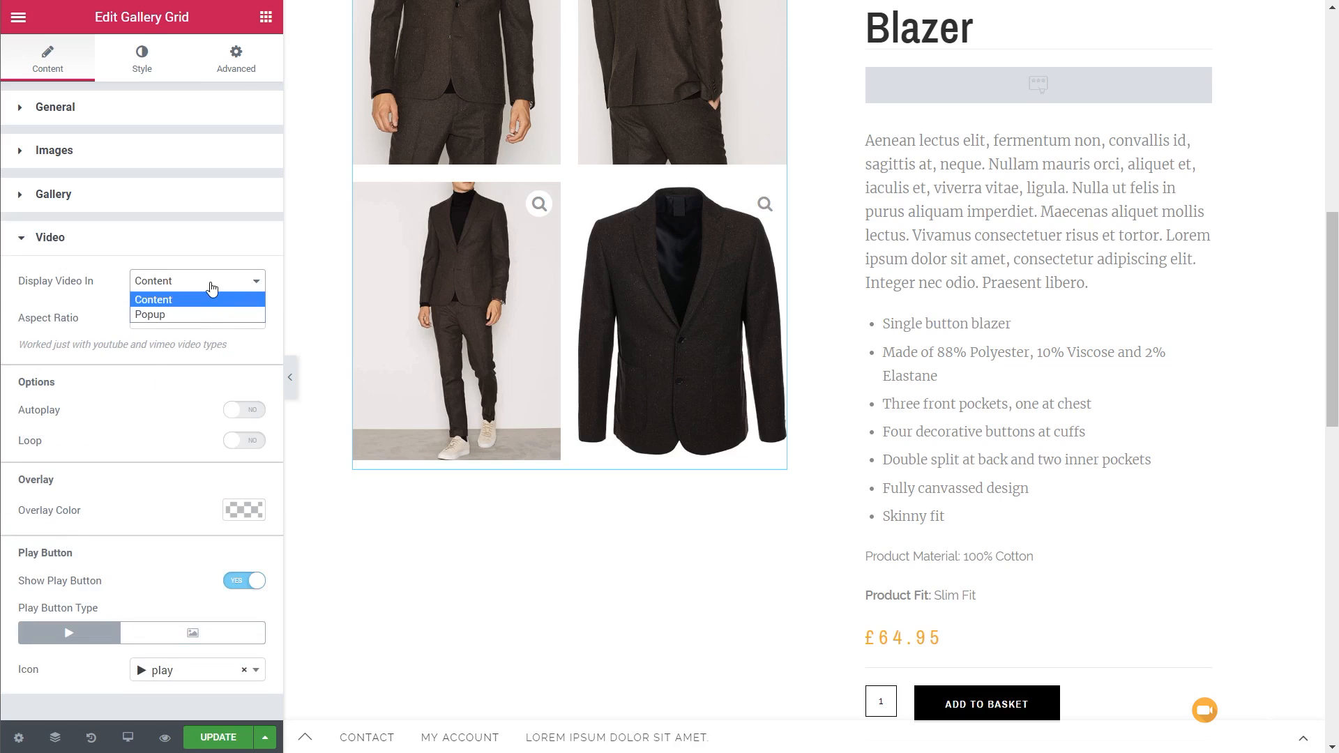
{"action": "left_click", "coordinate": [208, 283]}
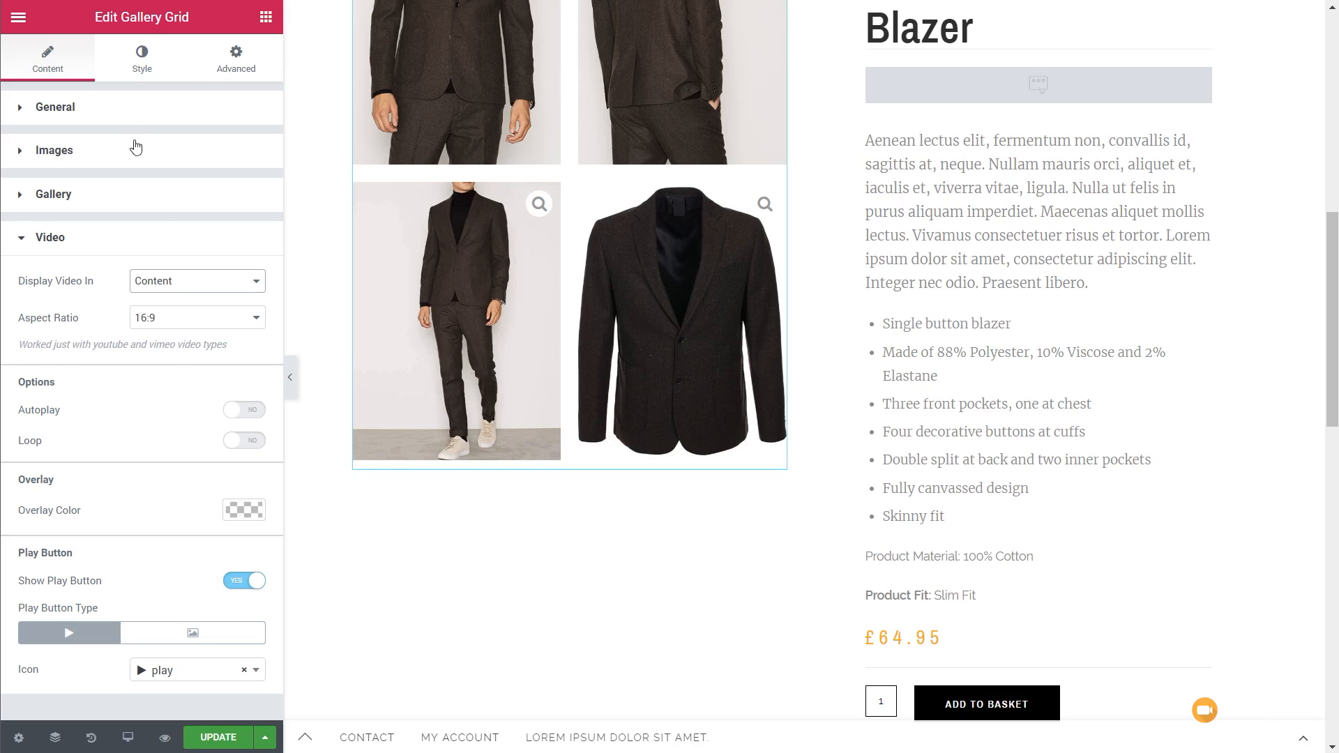
{"action": "left_click", "coordinate": [129, 74]}
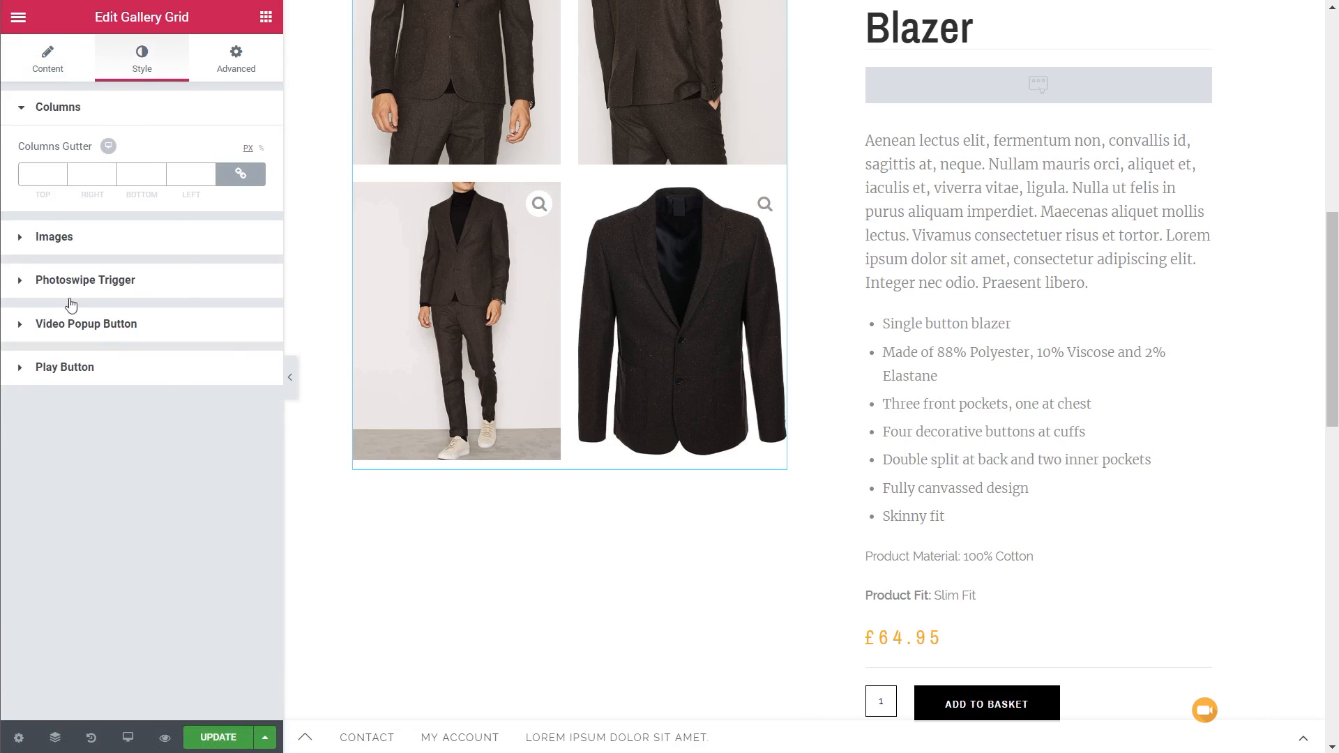
{"action": "left_click", "coordinate": [43, 237]}
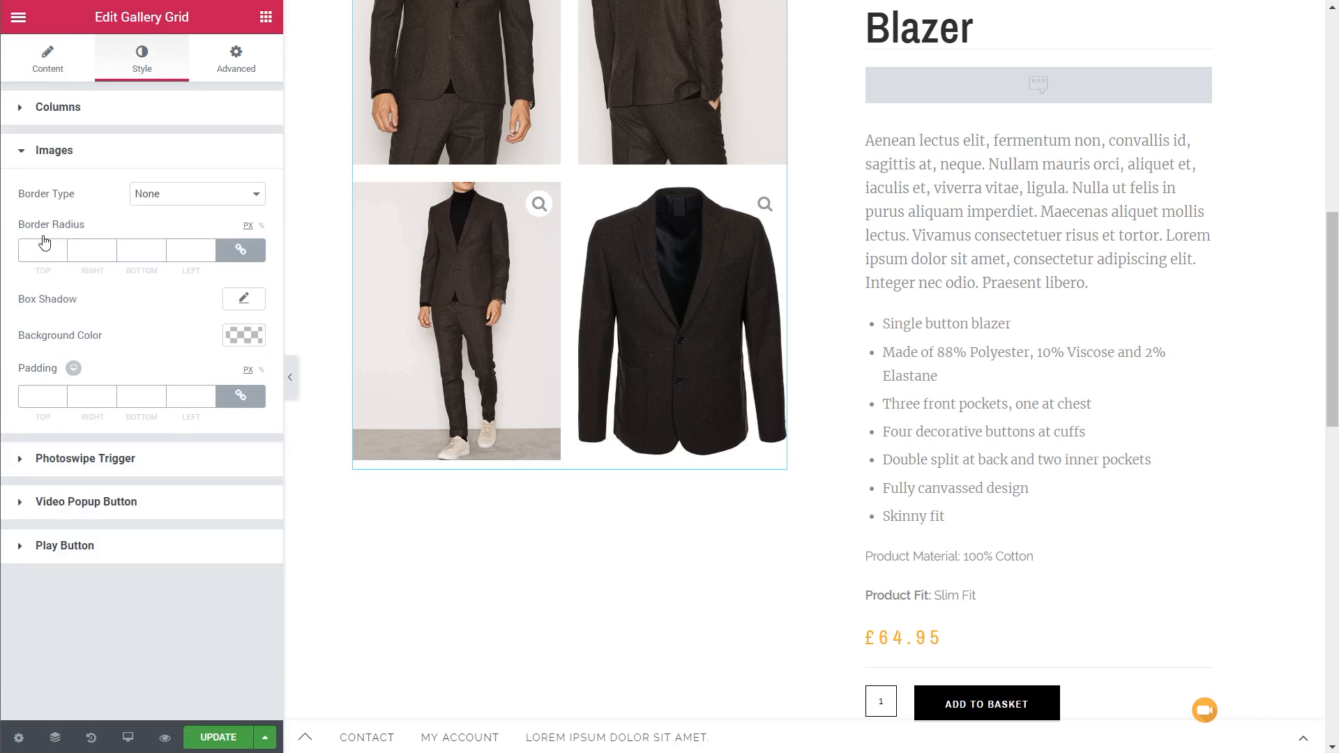
{"action": "left_click", "coordinate": [216, 200]}
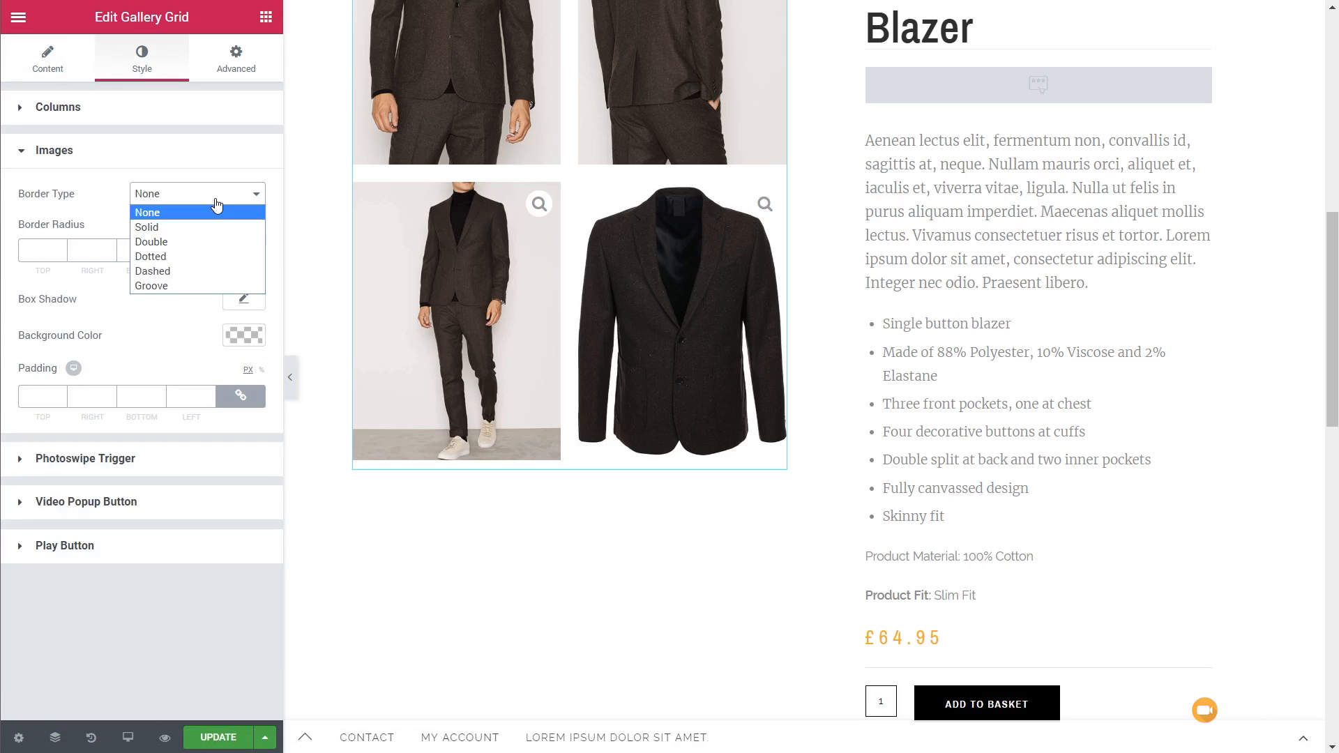
{"action": "left_click", "coordinate": [216, 203]}
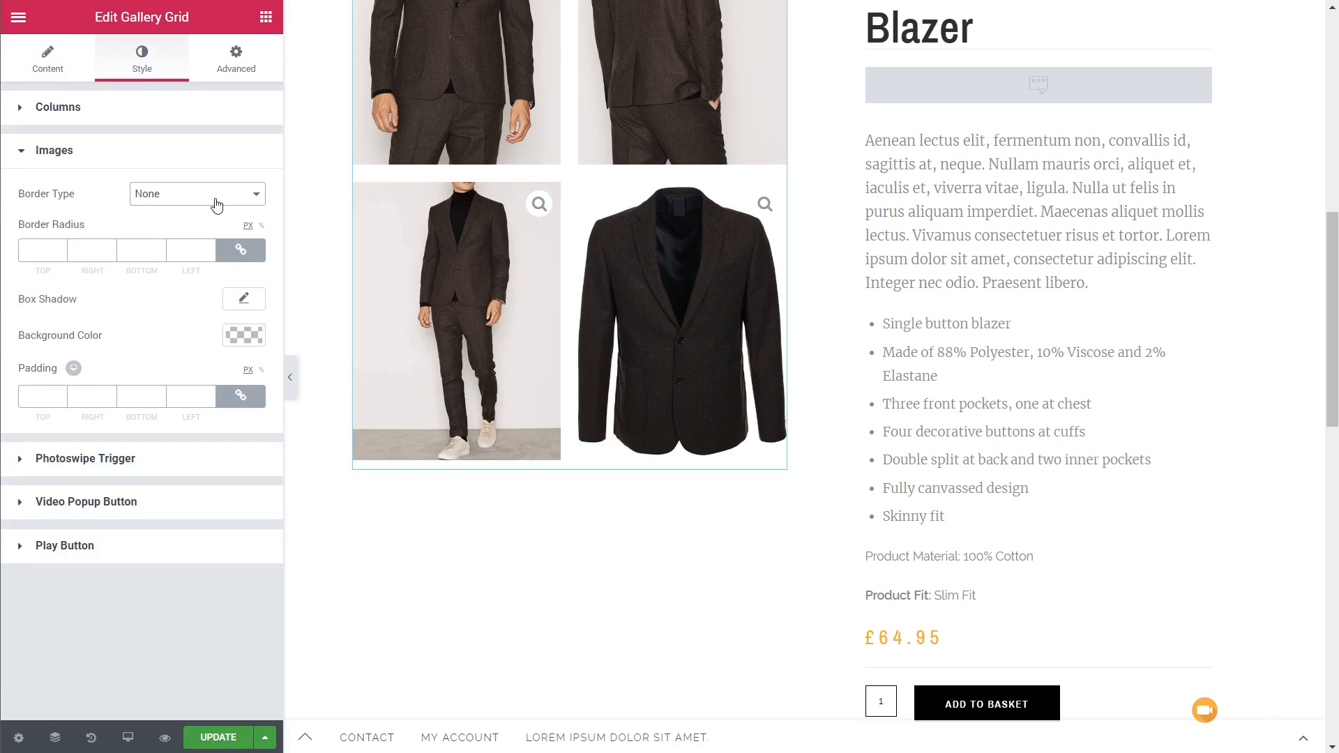
Step: Try a box shadow on the Gallery Grid's images and reset it to default
{"action": "left_click", "coordinate": [234, 300]}
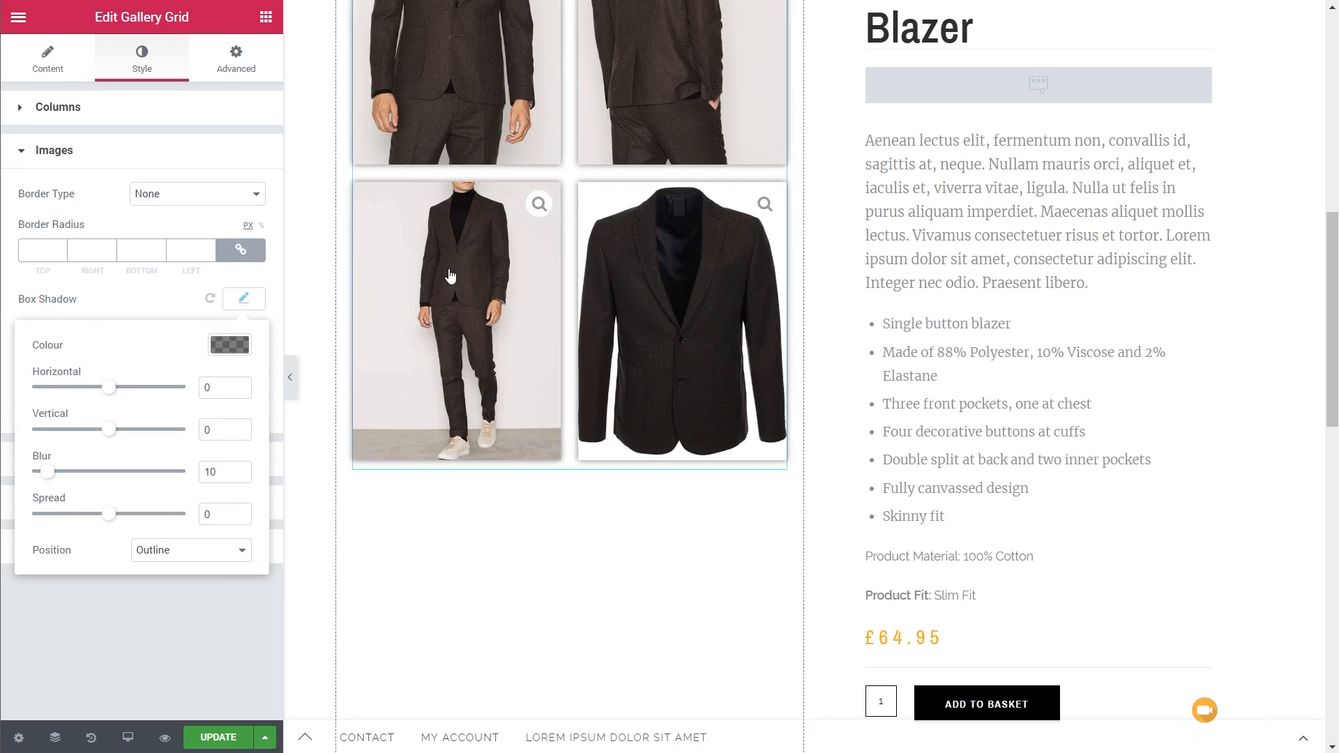
{"action": "left_click", "coordinate": [240, 300]}
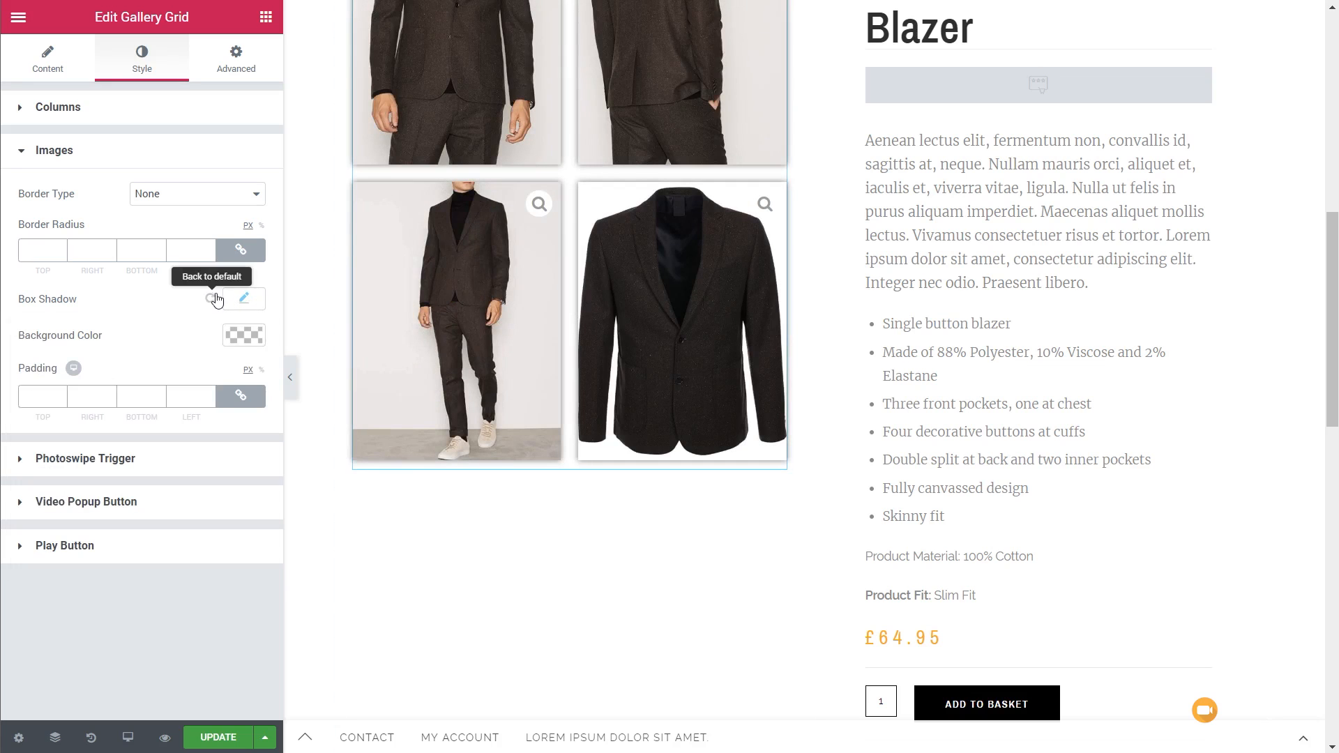
{"action": "left_click", "coordinate": [210, 299]}
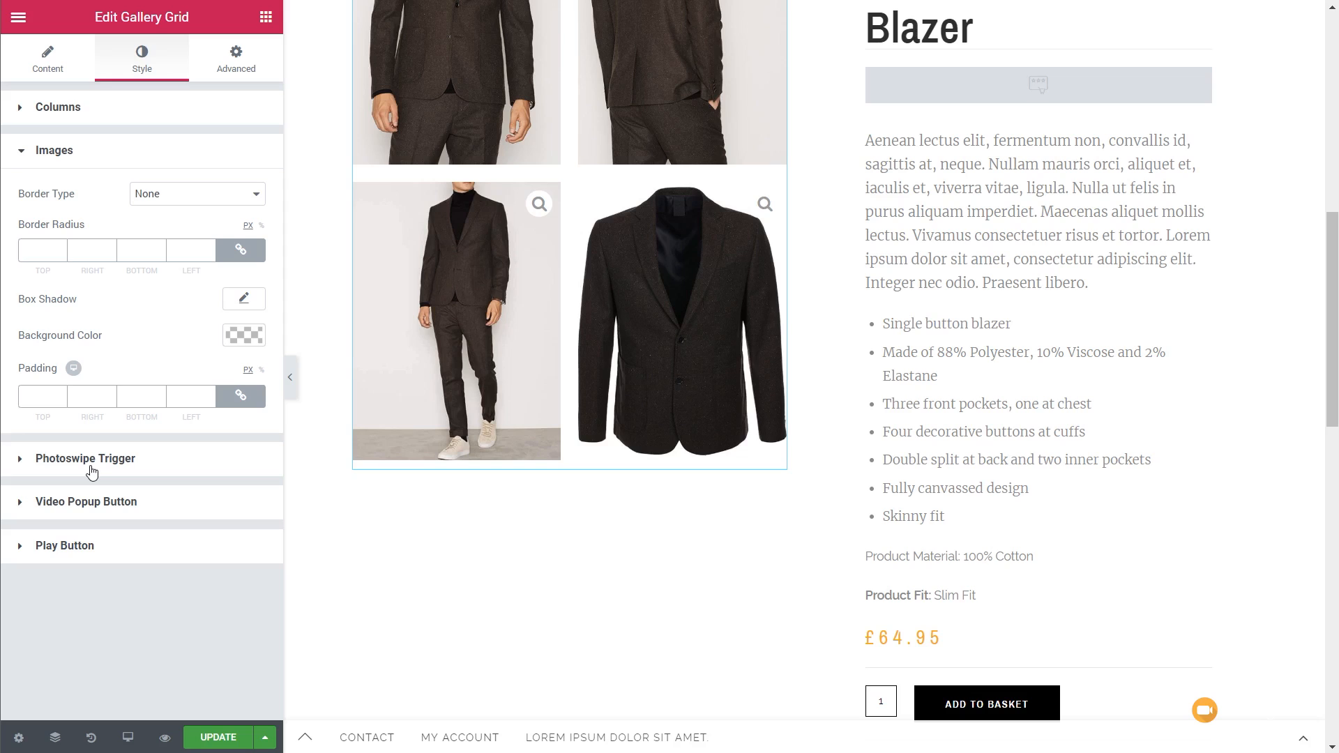
Step: Review the Gallery Grid's video popup button and play button styling, its advanced settings, and its general content options
{"action": "left_click", "coordinate": [76, 501]}
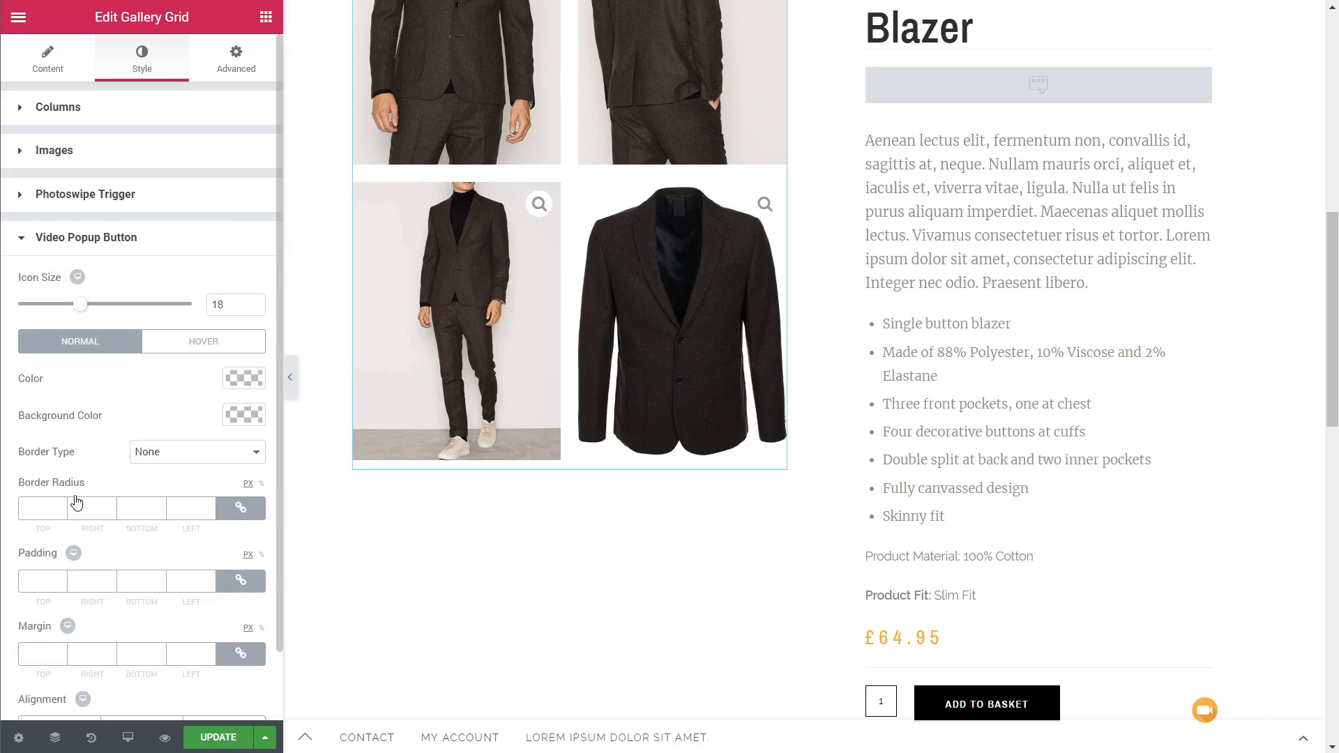
{"action": "scroll", "coordinate": [139, 490], "scroll_direction": "down", "scroll_amount": 1}
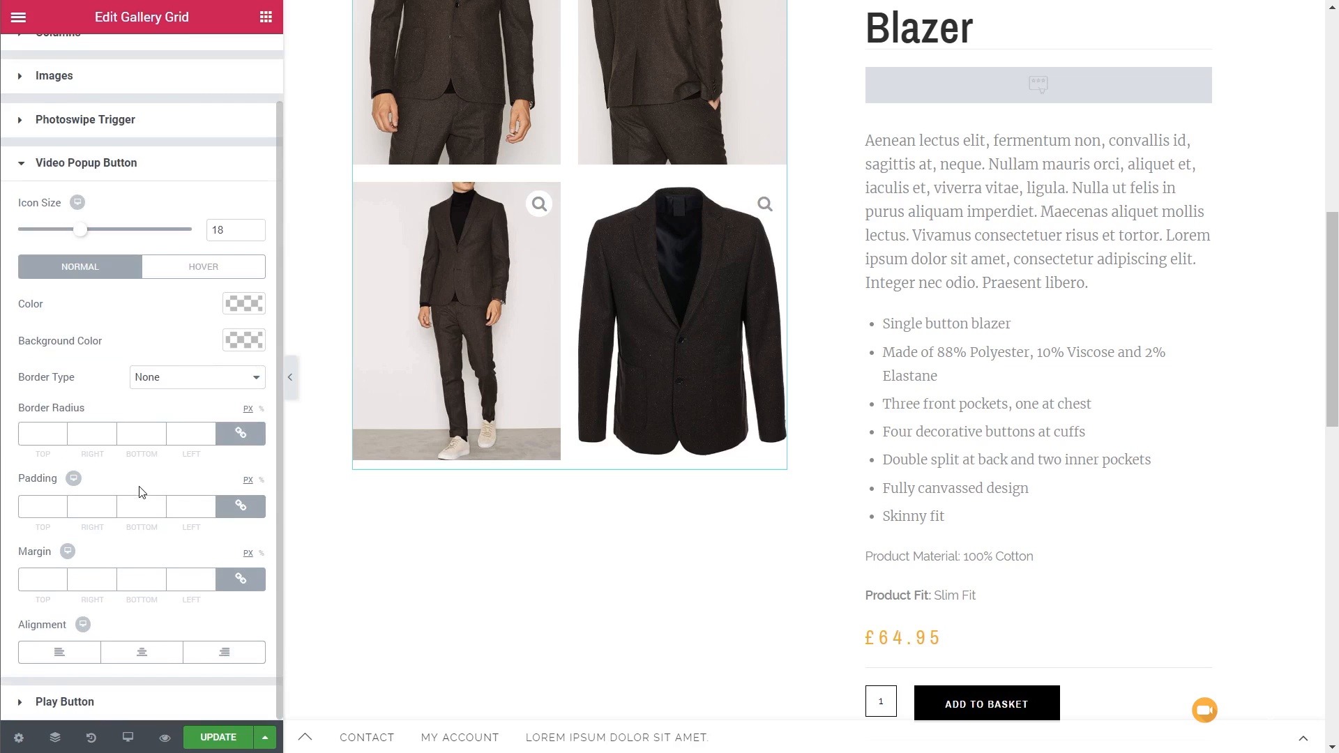
{"action": "left_click", "coordinate": [84, 167]}
{"action": "left_click", "coordinate": [86, 281]}
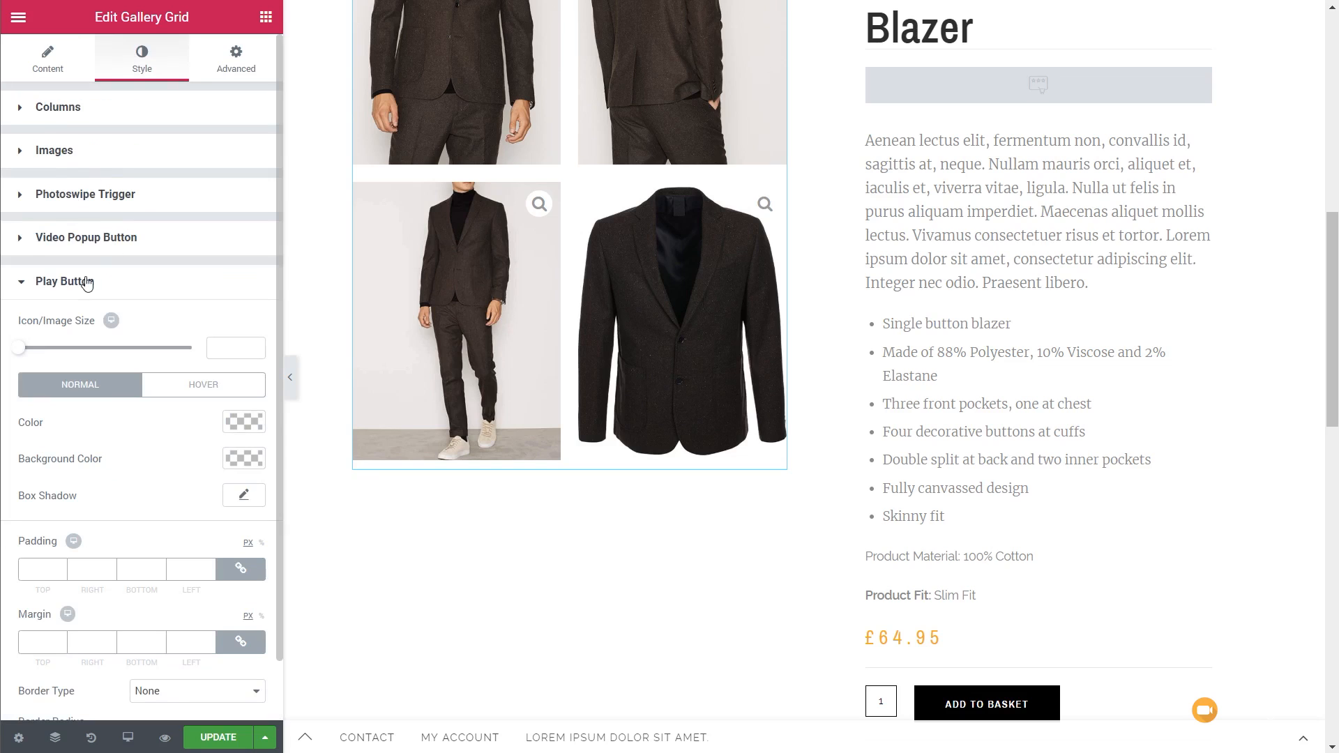
{"action": "left_click", "coordinate": [86, 281]}
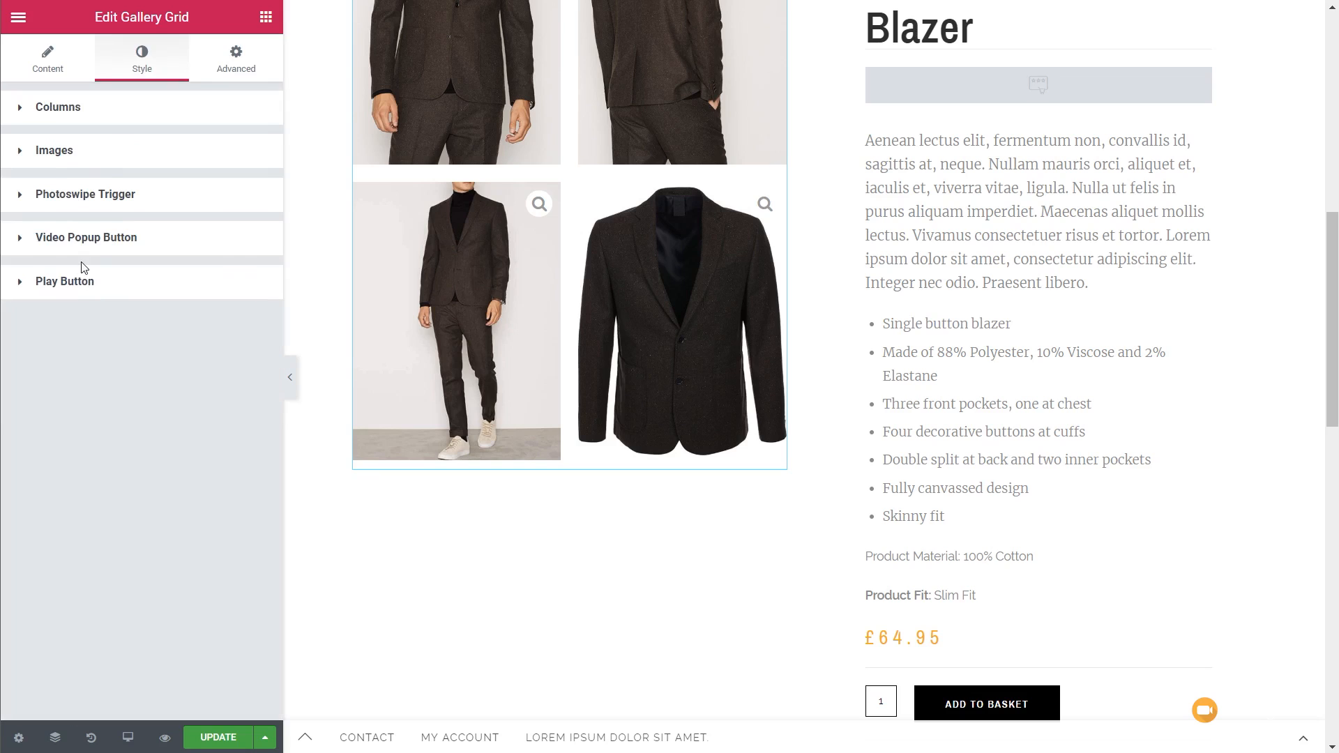
{"action": "left_click", "coordinate": [255, 70]}
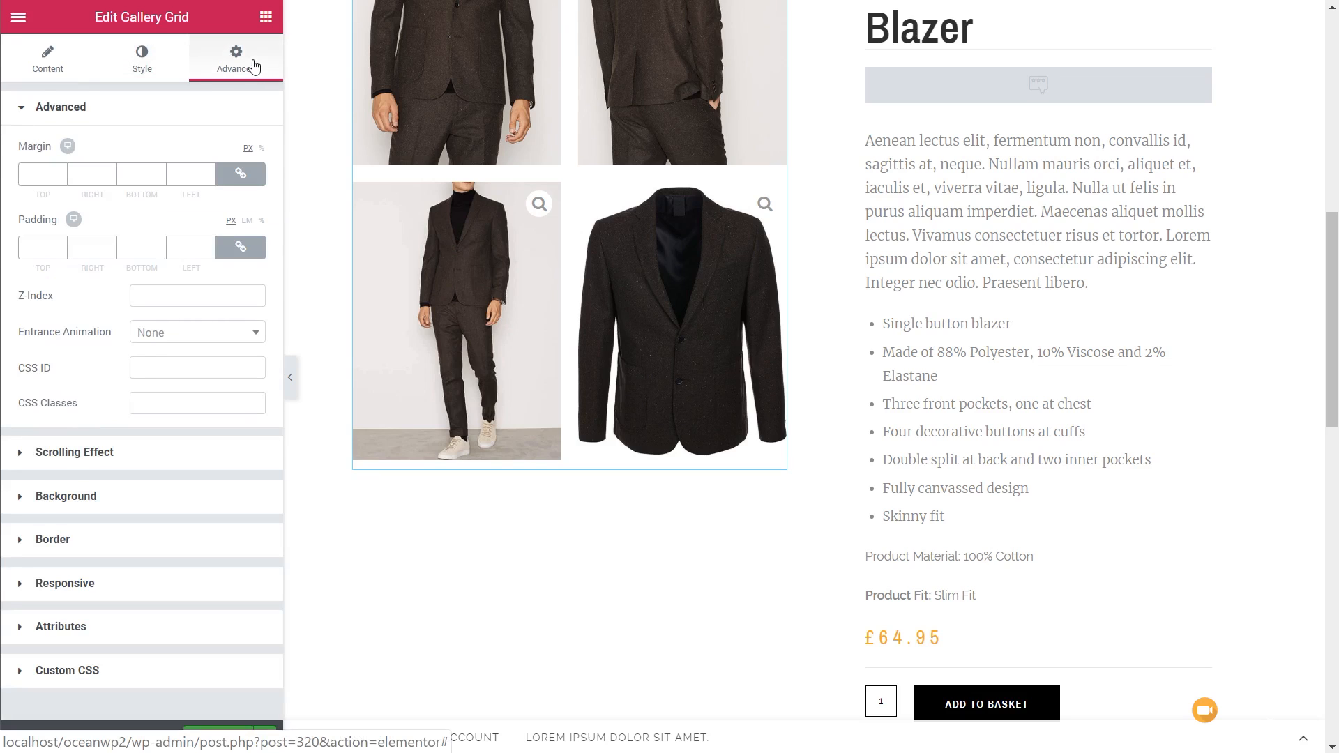
{"action": "left_click", "coordinate": [47, 59]}
Step: Save the single product template with the two-column Gallery Grid in place
{"action": "scroll", "coordinate": [447, 503], "scroll_direction": "up", "scroll_amount": 5}
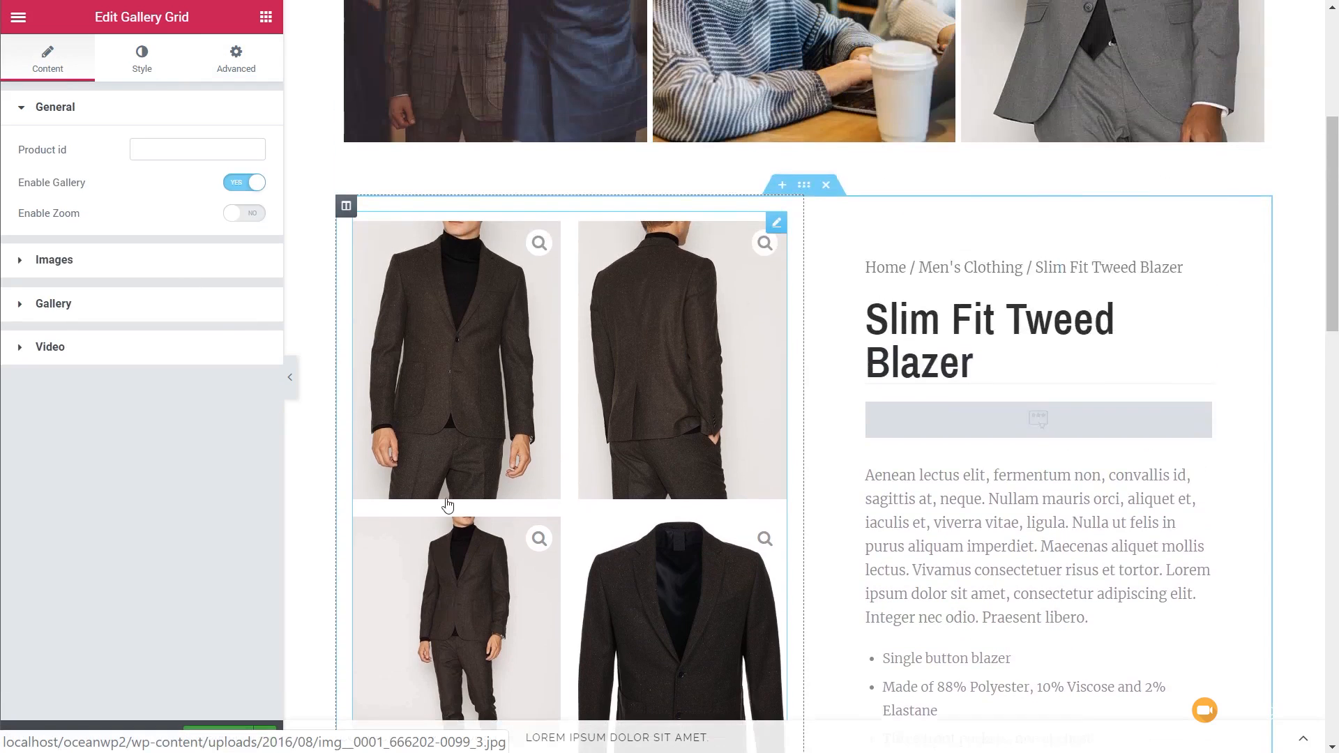
{"action": "scroll", "coordinate": [445, 505], "scroll_direction": "up", "scroll_amount": 3}
{"action": "scroll", "coordinate": [418, 507], "scroll_direction": "down", "scroll_amount": 4}
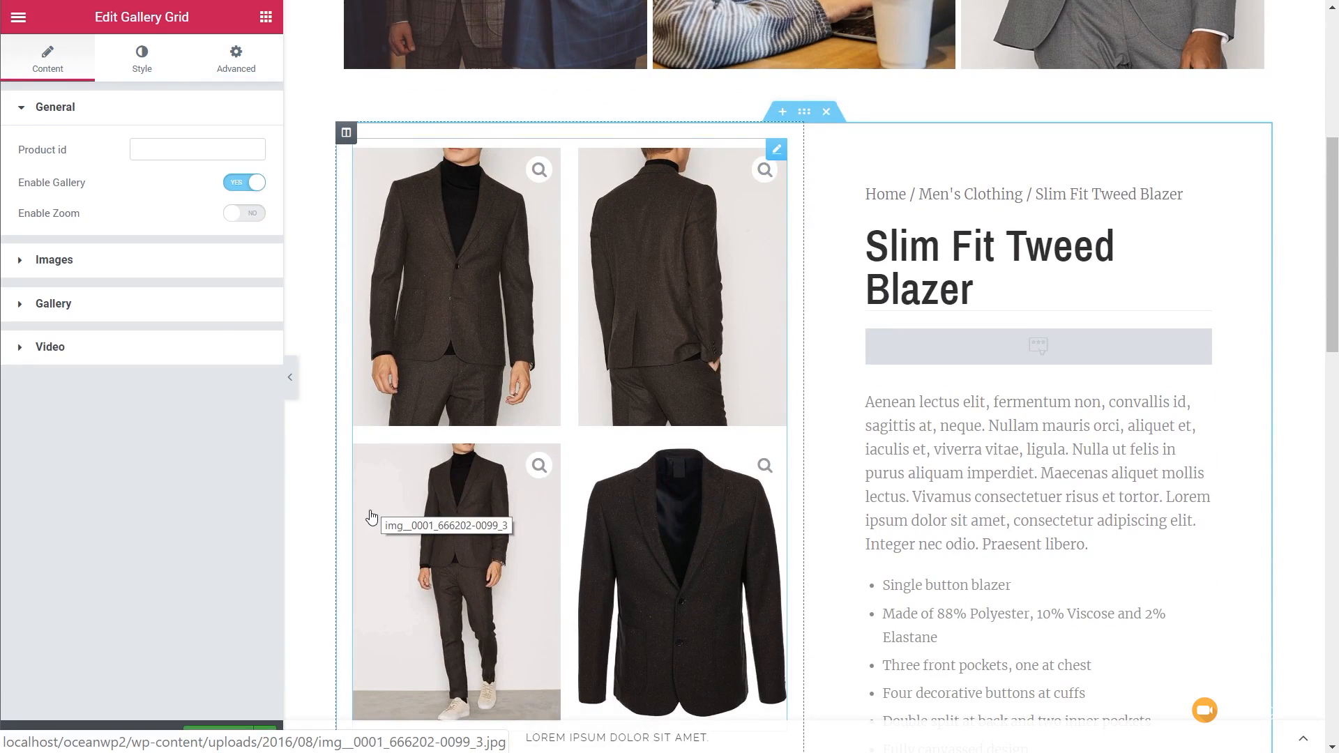
{"action": "scroll", "coordinate": [371, 517], "scroll_direction": "down", "scroll_amount": 3}
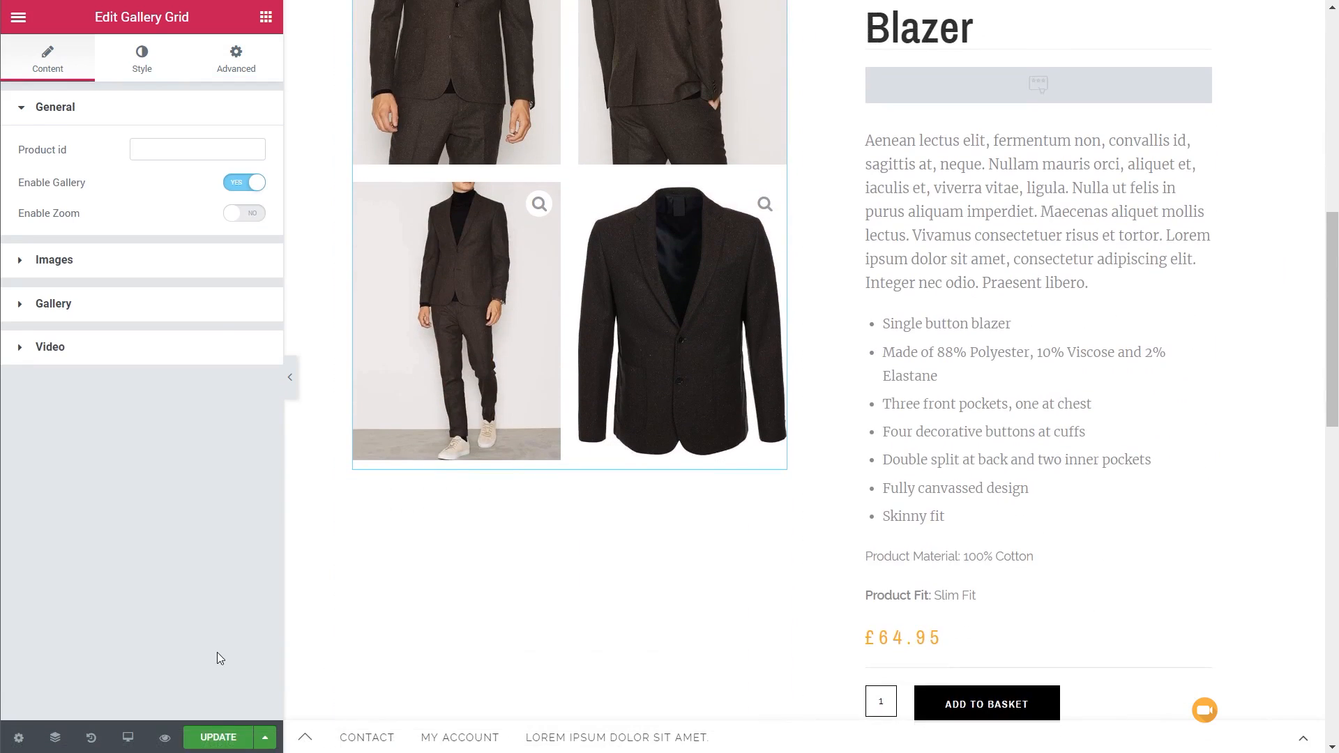
{"action": "left_click", "coordinate": [217, 740]}
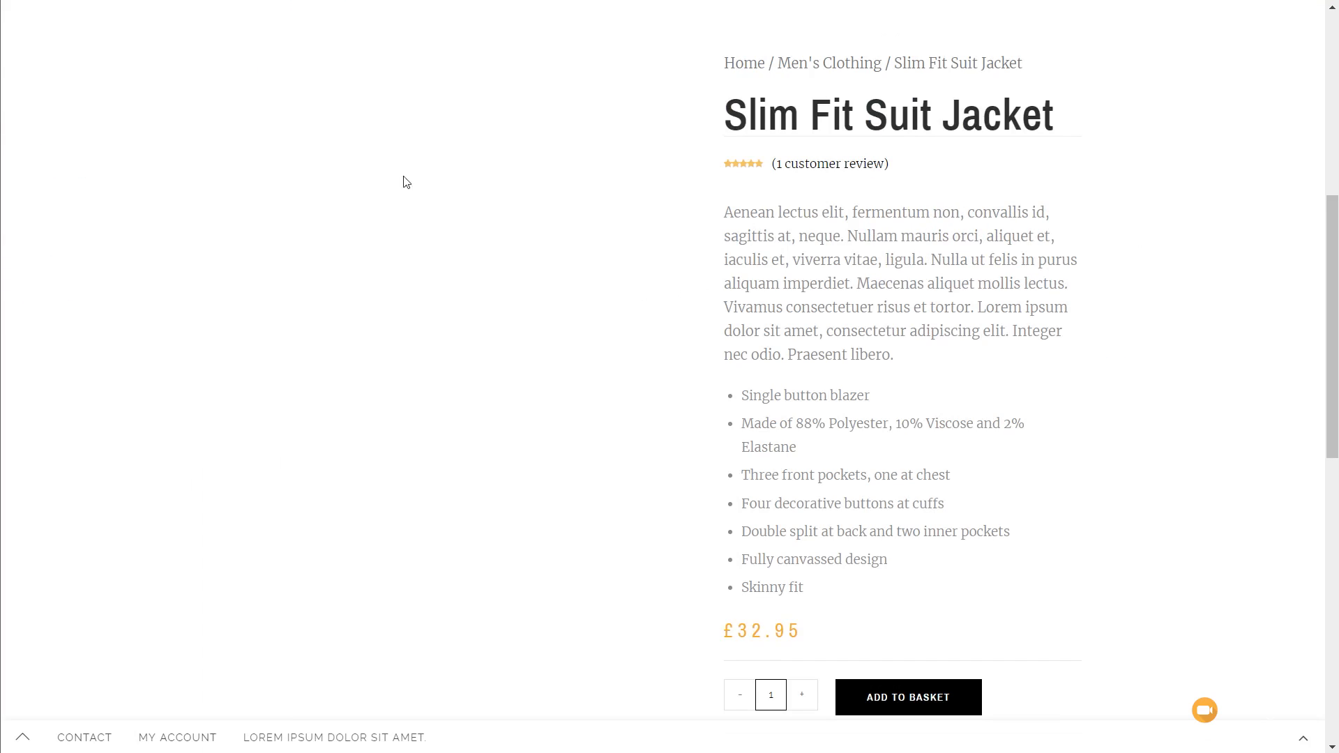
Step: Reload the live Slim Fit Suit Jacket product page and inspect its image gallery
{"action": "left_click", "coordinate": [65, 1]}
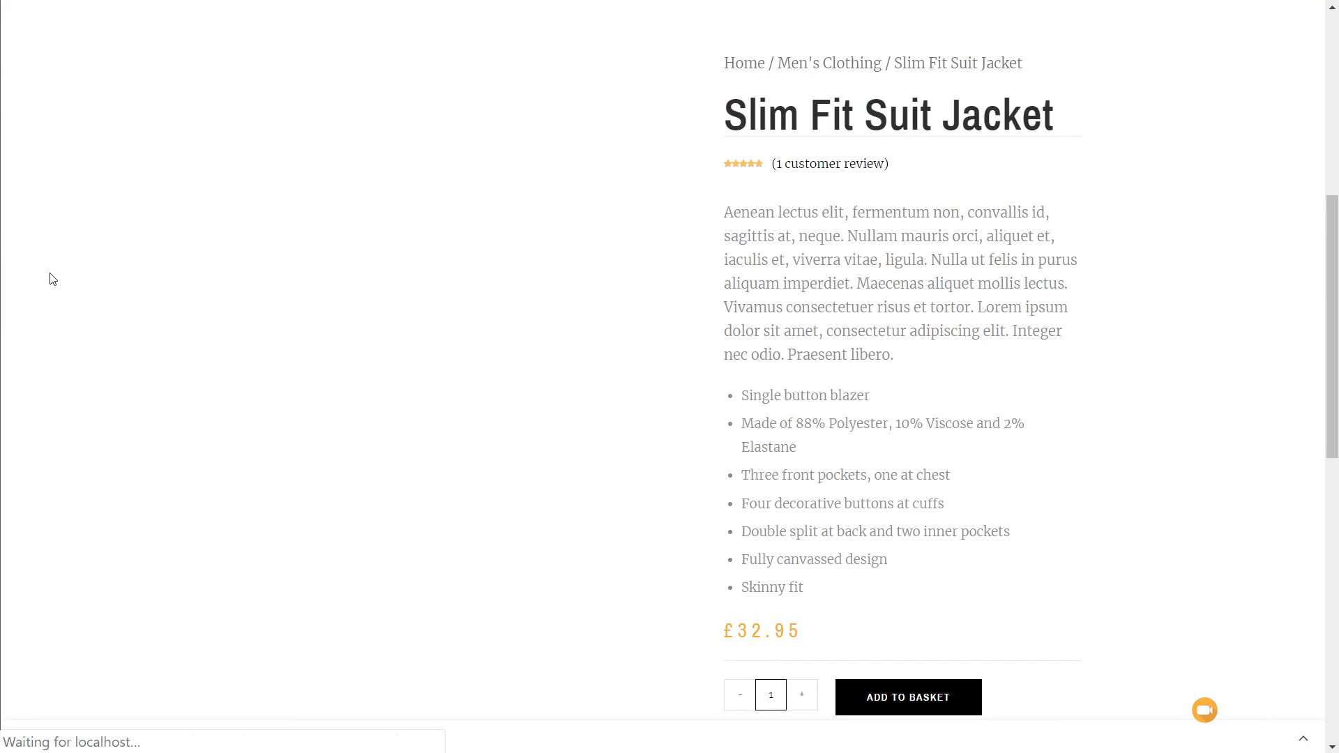
{"action": "scroll", "coordinate": [80, 413], "scroll_direction": "up", "scroll_amount": 4}
{"action": "scroll", "coordinate": [79, 412], "scroll_direction": "down", "scroll_amount": 2}
{"action": "scroll", "coordinate": [78, 410], "scroll_direction": "up", "scroll_amount": 6}
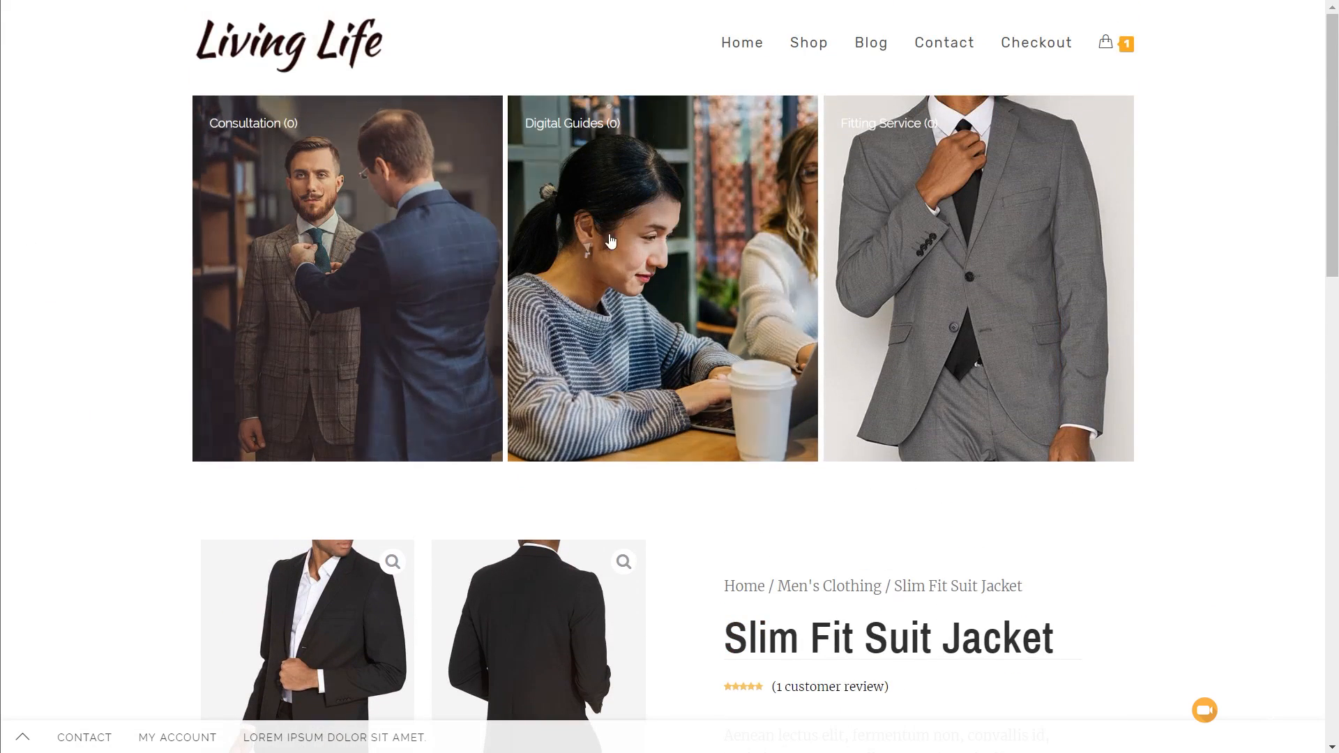
{"action": "scroll", "coordinate": [135, 379], "scroll_direction": "down", "scroll_amount": 5}
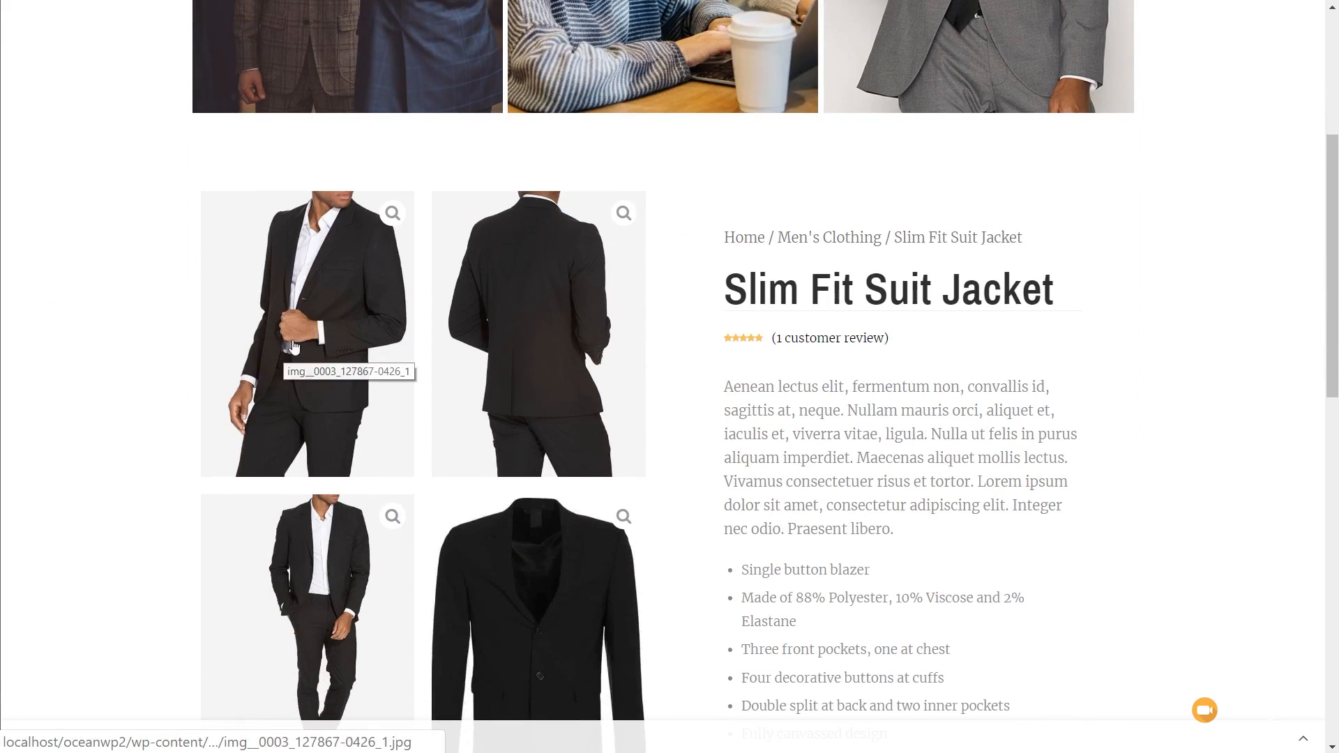
Step: View the front jacket photo and the standalone jacket photo enlarged, closing each, and look over the rest of the product page
{"action": "left_click", "coordinate": [286, 353]}
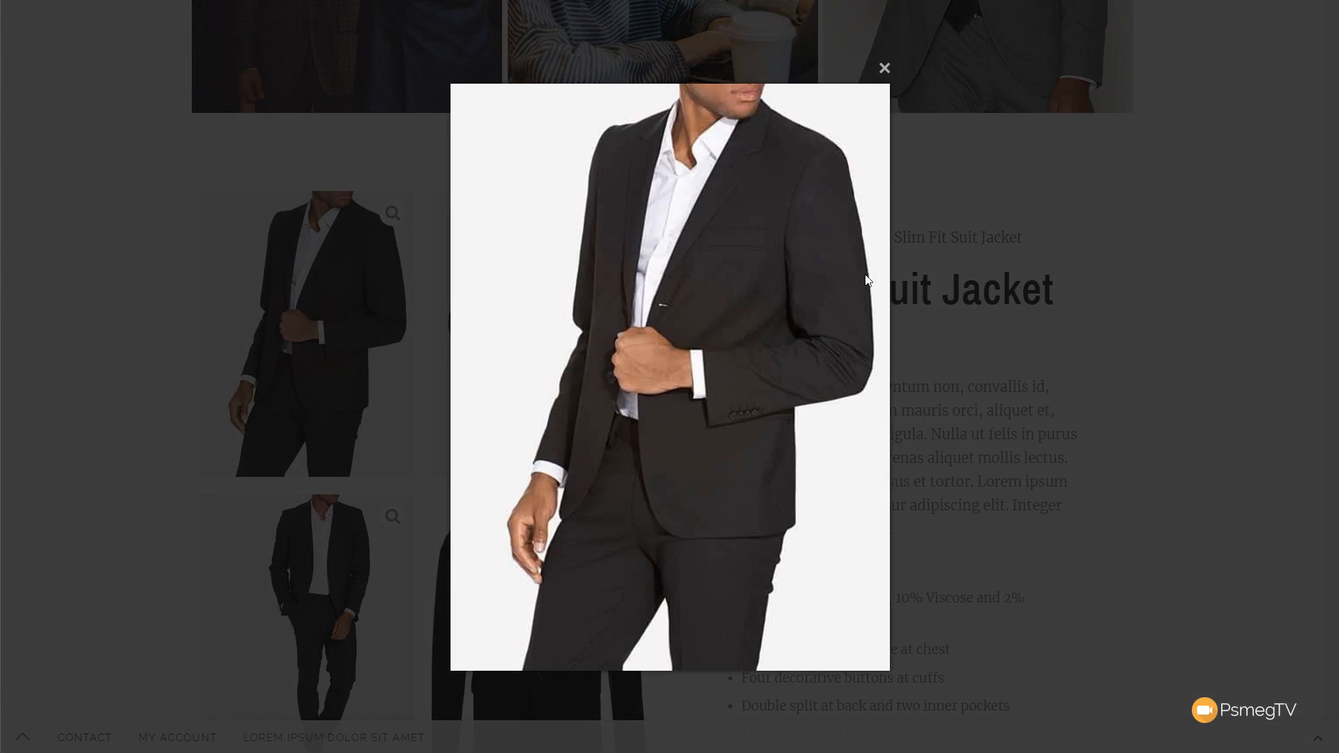
{"action": "left_click", "coordinate": [884, 68]}
{"action": "left_click", "coordinate": [530, 600]}
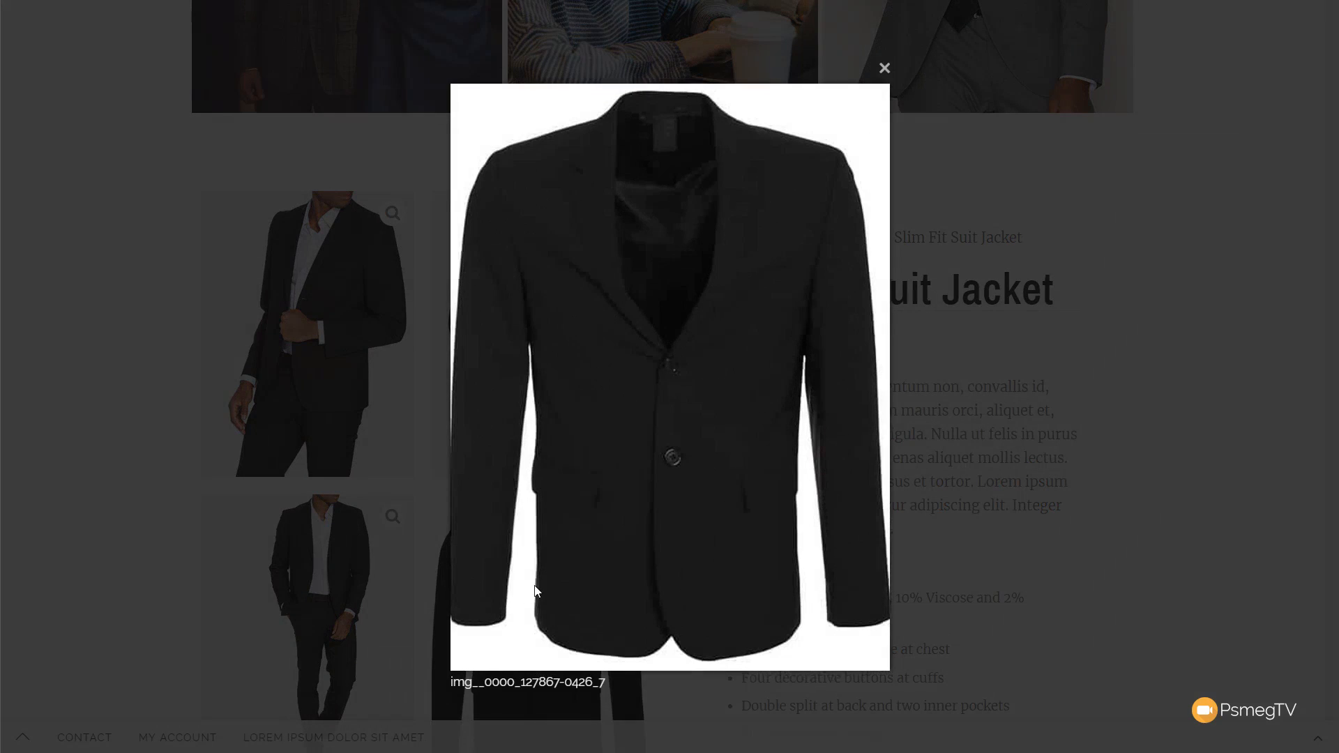
{"action": "left_click", "coordinate": [884, 68]}
{"action": "scroll", "coordinate": [987, 262], "scroll_direction": "down", "scroll_amount": 1}
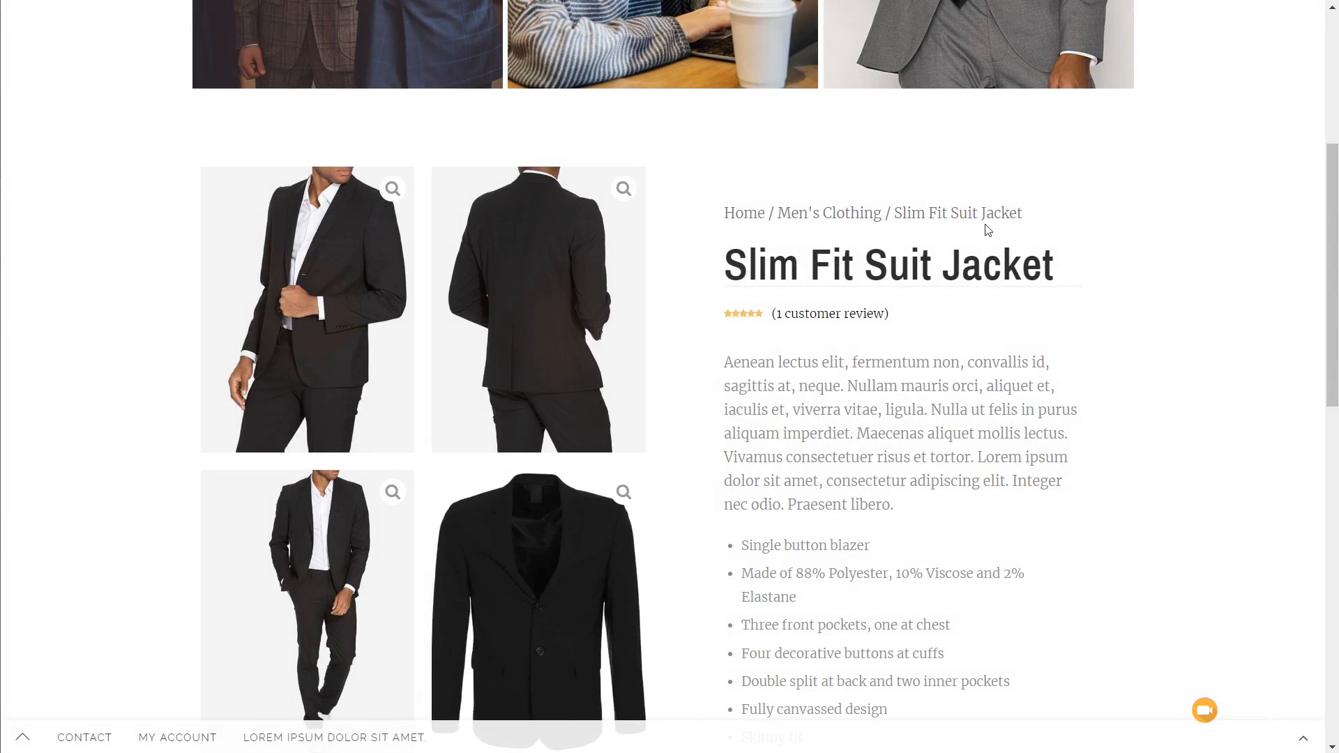
{"action": "scroll", "coordinate": [987, 237], "scroll_direction": "down", "scroll_amount": 5}
{"action": "scroll", "coordinate": [944, 366], "scroll_direction": "up", "scroll_amount": 10}
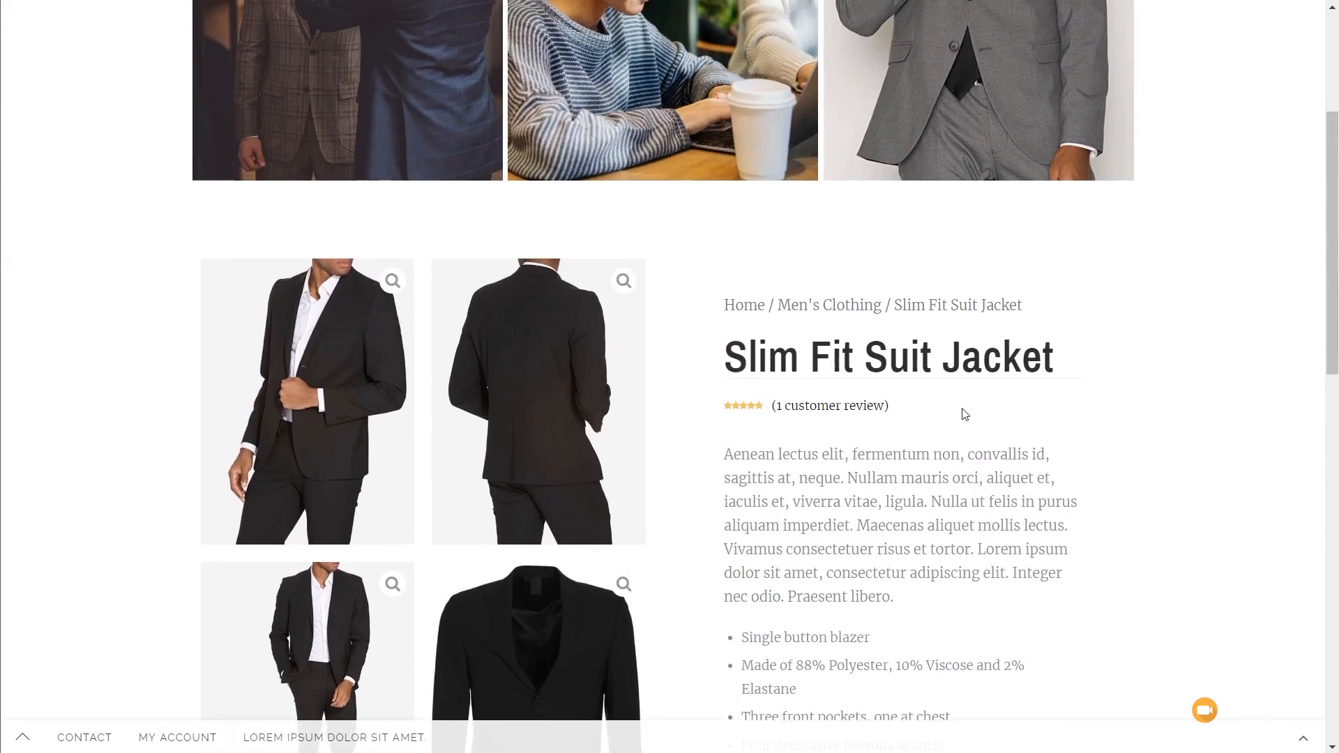